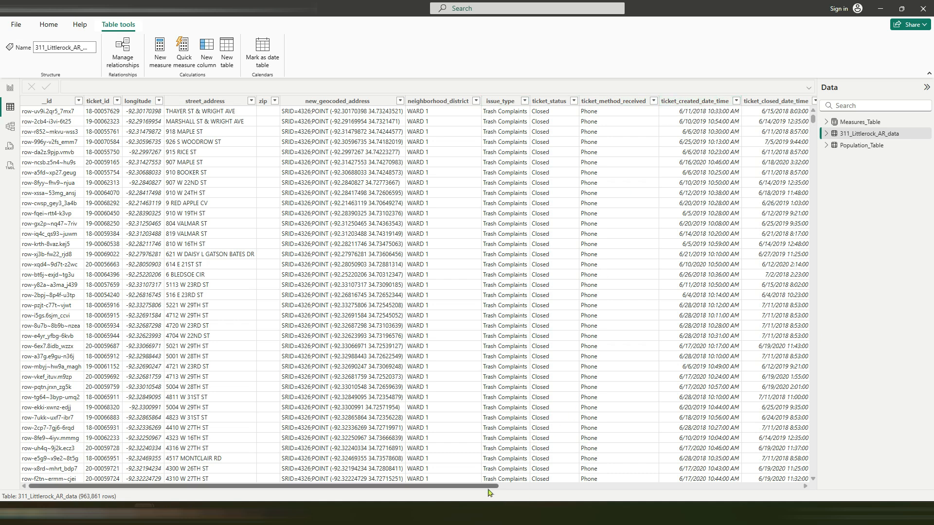
# Step: Open the Power Query Editor to transform the 311_Littlerock_AR_data table
pyautogui.moveTo(491, 490); pyautogui.dragTo(613, 441)
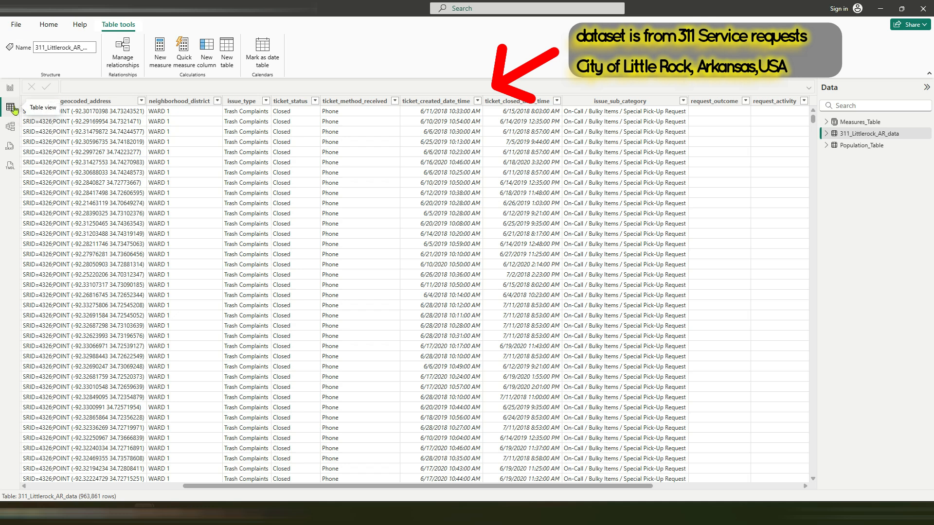
pyautogui.click(49, 25)
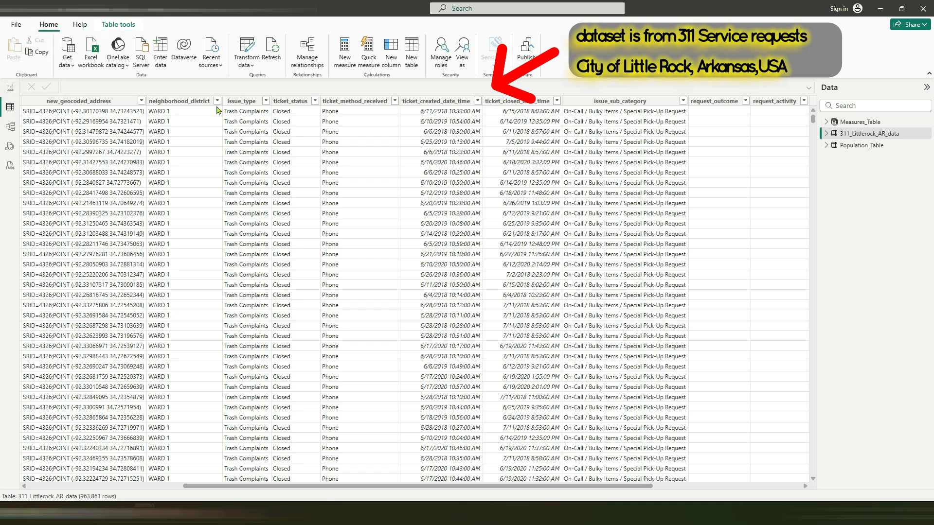
pyautogui.click(253, 66)
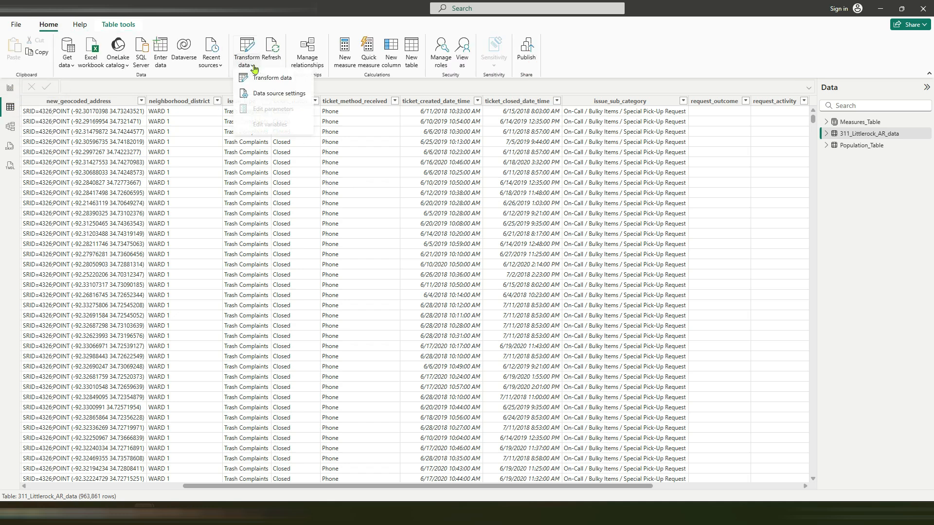
pyautogui.click(262, 79)
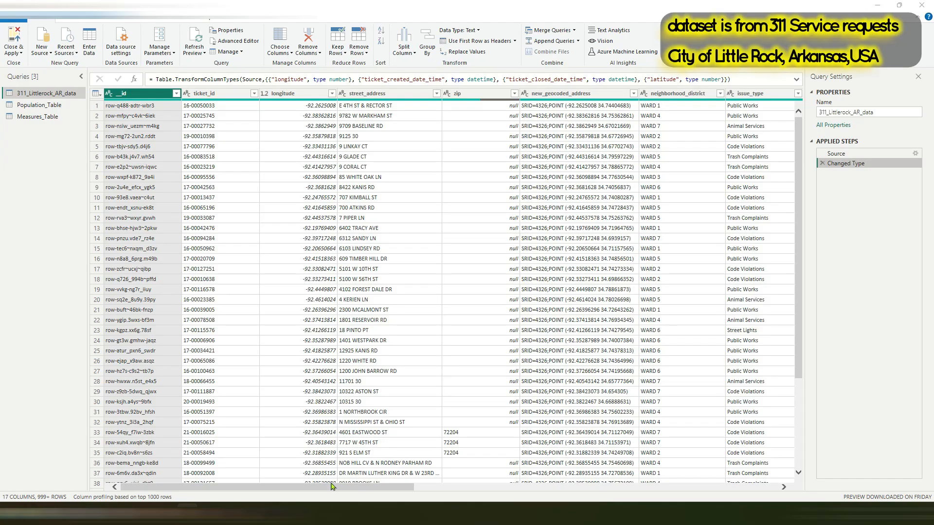
# Step: Add a date-only column extracted from ticket_created_date_time in the 311_Littlerock_AR_data query
pyautogui.moveTo(336, 488); pyautogui.dragTo(525, 474)
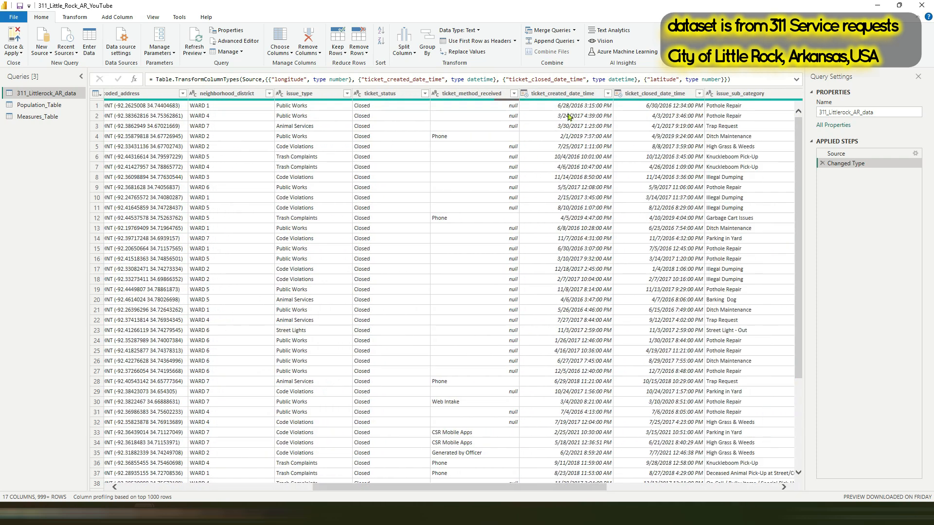
pyautogui.click(564, 93)
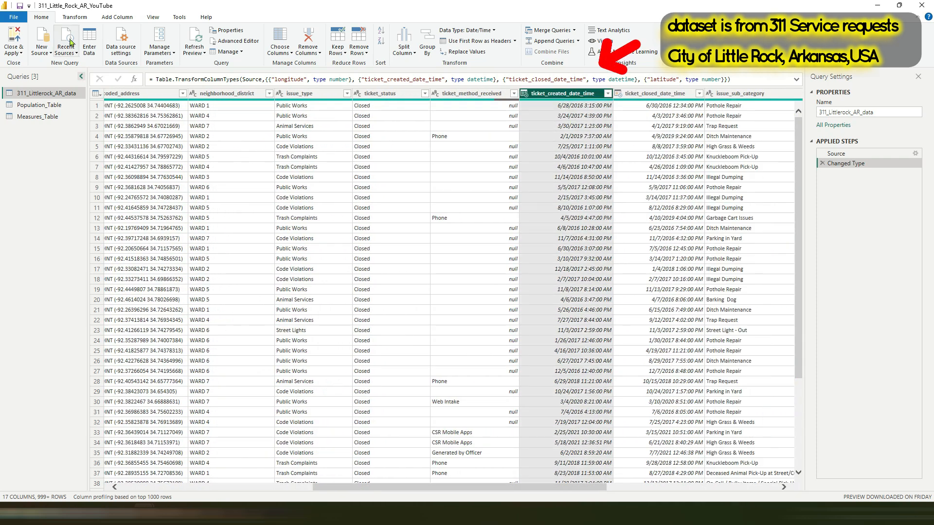
pyautogui.click(117, 17)
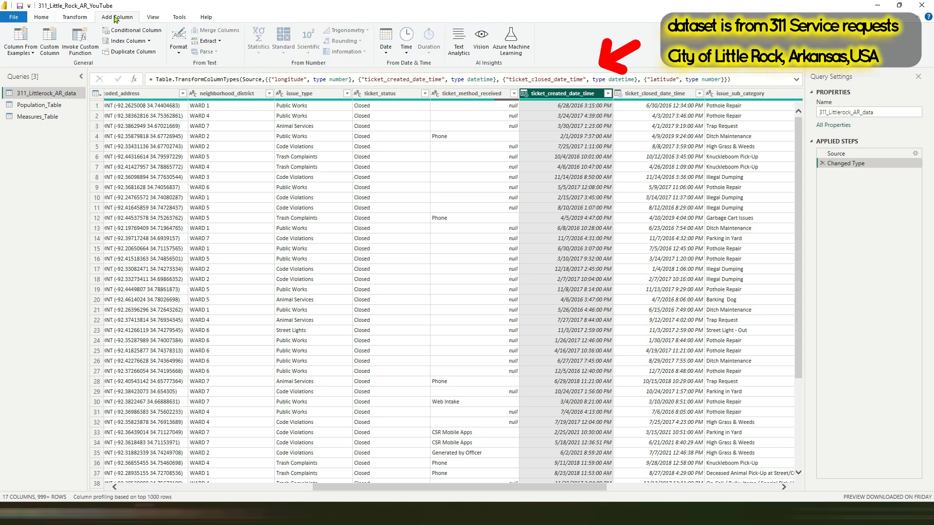
pyautogui.click(387, 56)
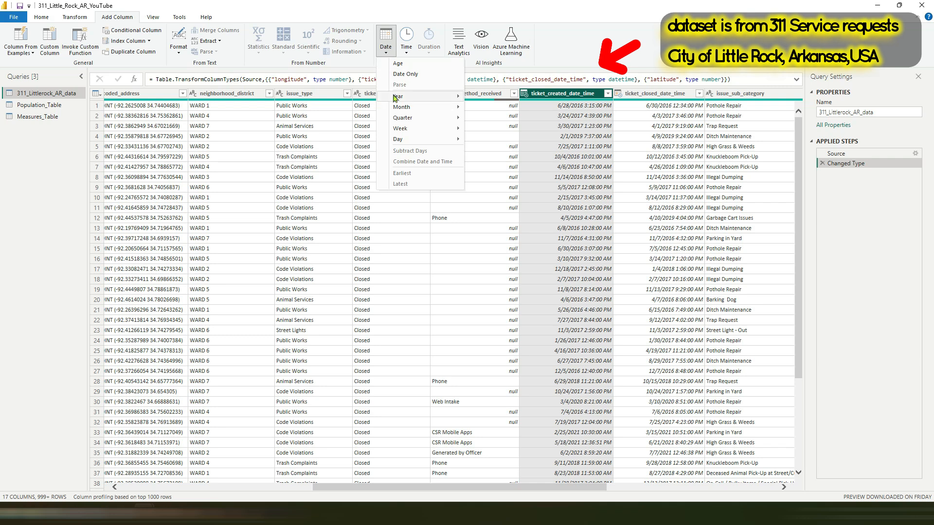
pyautogui.click(399, 74)
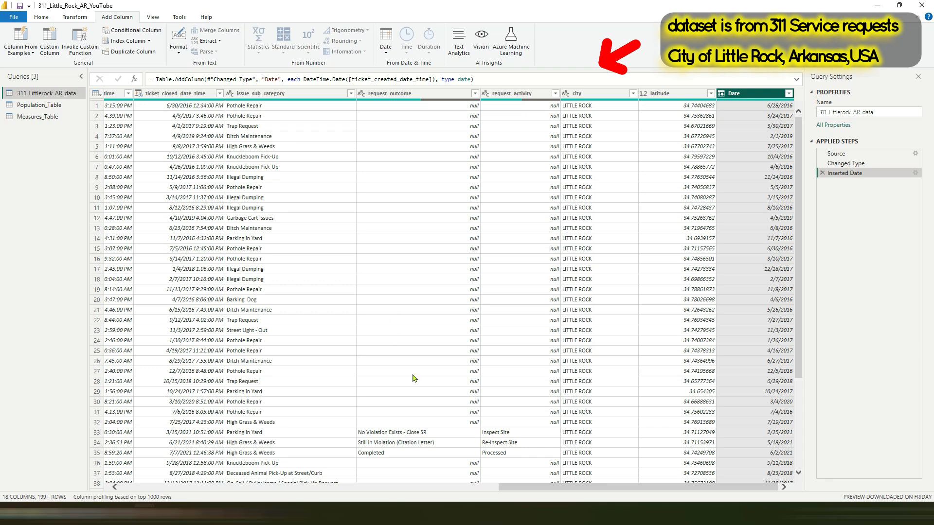
# Step: Add a column with the year extracted from ticket_created_date_time
pyautogui.moveTo(529, 491); pyautogui.dragTo(449, 492)
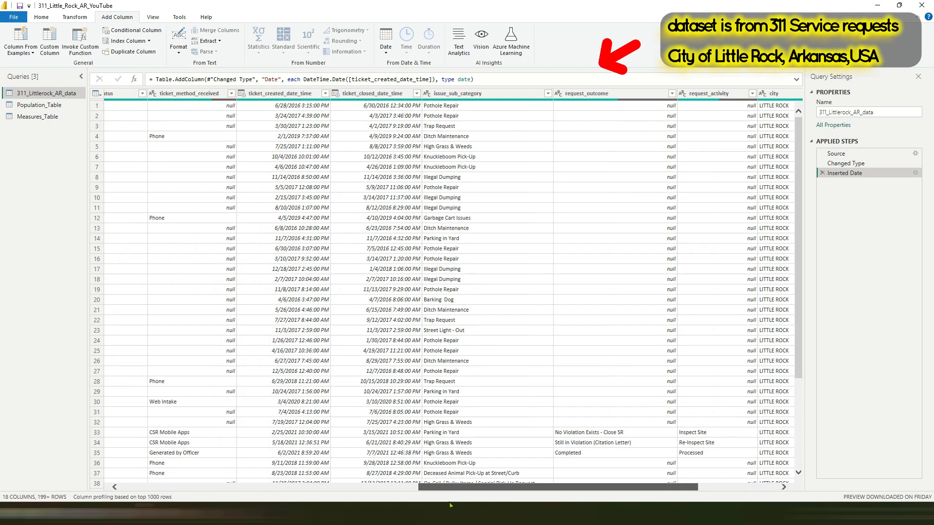
pyautogui.click(299, 95)
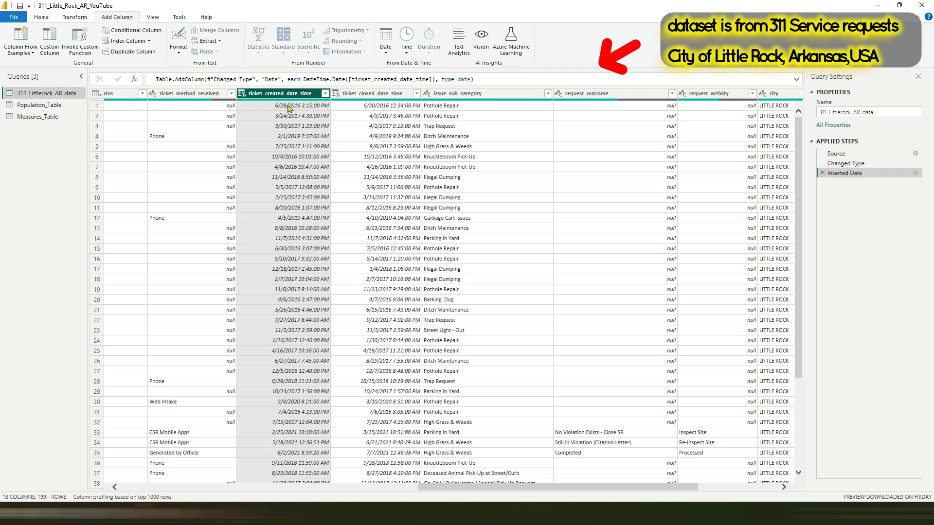
pyautogui.click(385, 52)
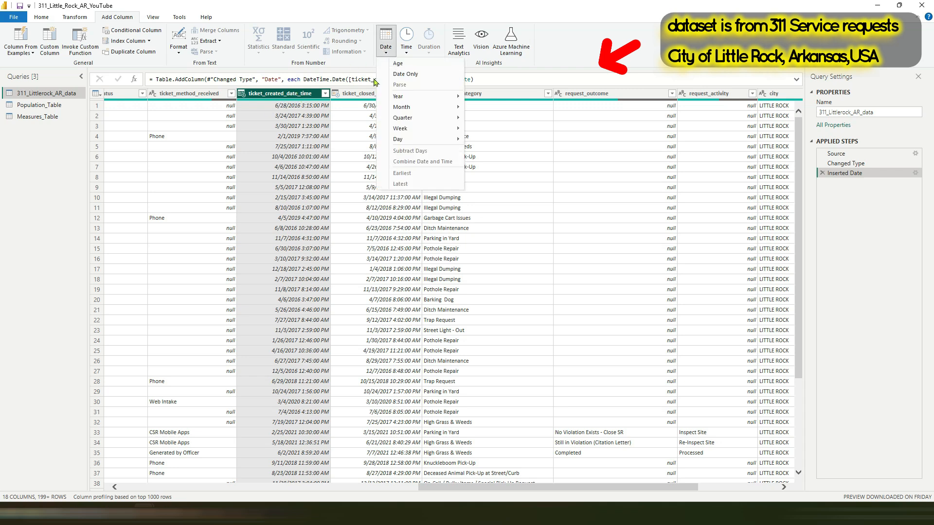
pyautogui.moveTo(400, 96)
pyautogui.click(480, 98)
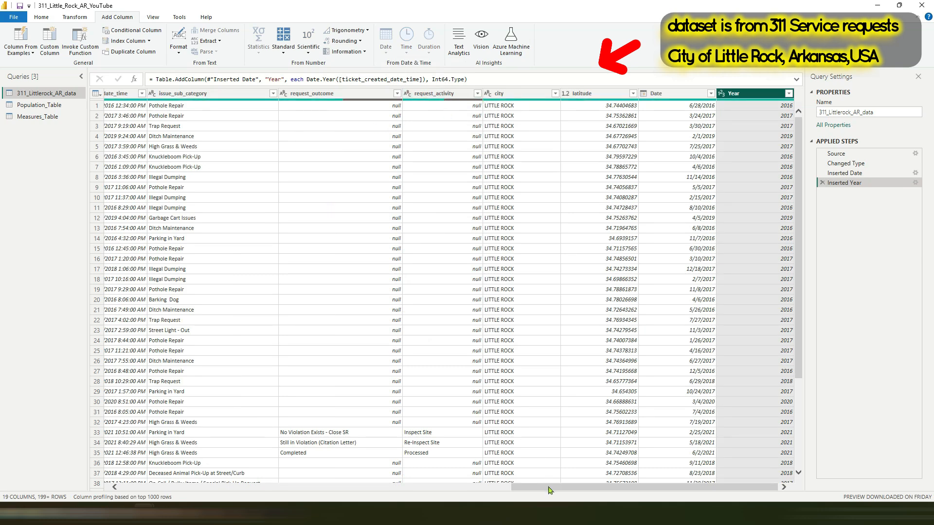
# Step: Add a column with the hour extracted from ticket_created_date_time
pyautogui.moveTo(549, 489); pyautogui.dragTo(423, 488)
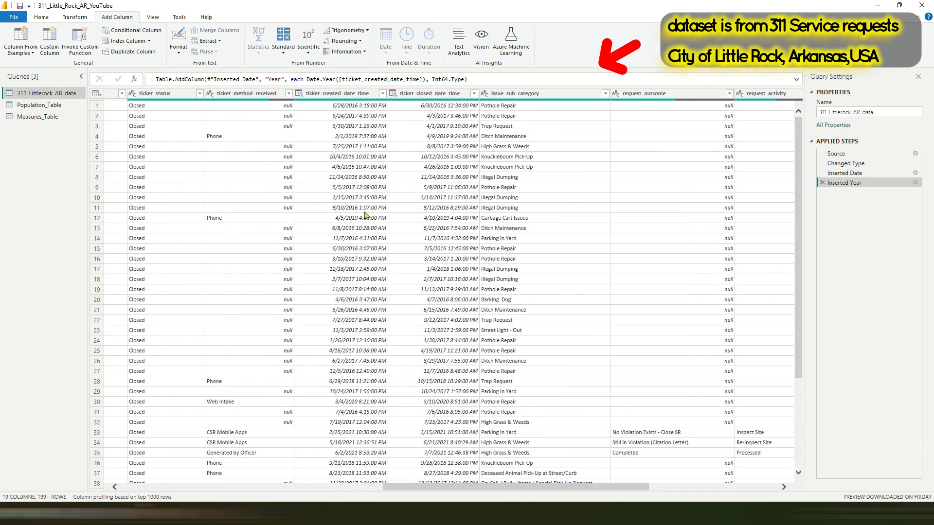
pyautogui.click(349, 96)
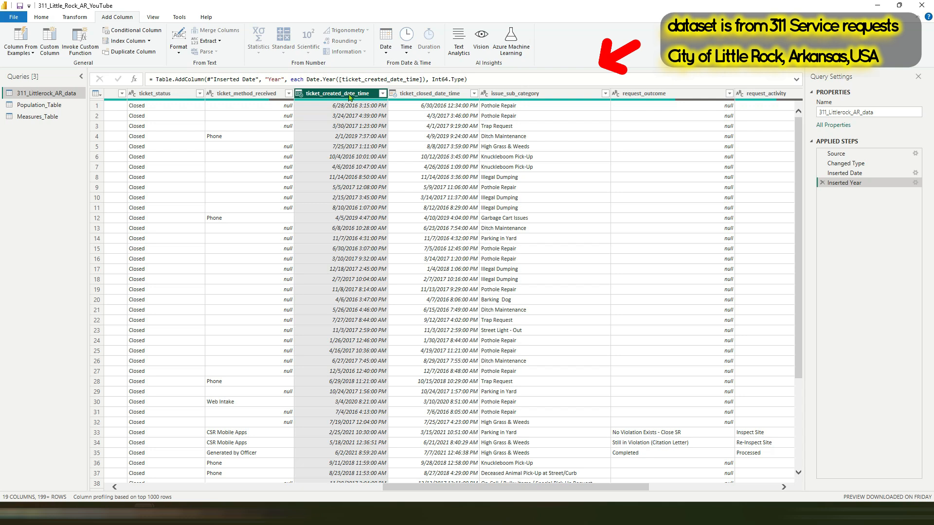
pyautogui.click(406, 53)
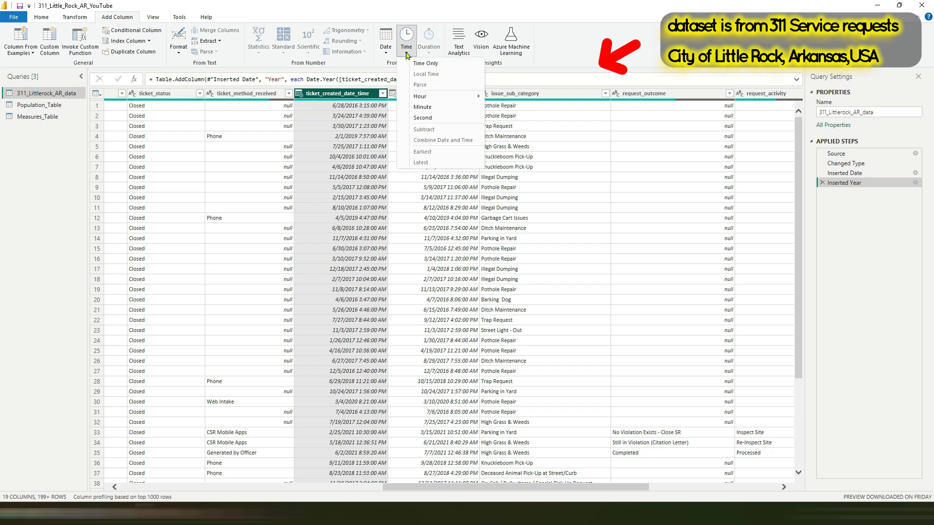
pyautogui.moveTo(418, 97)
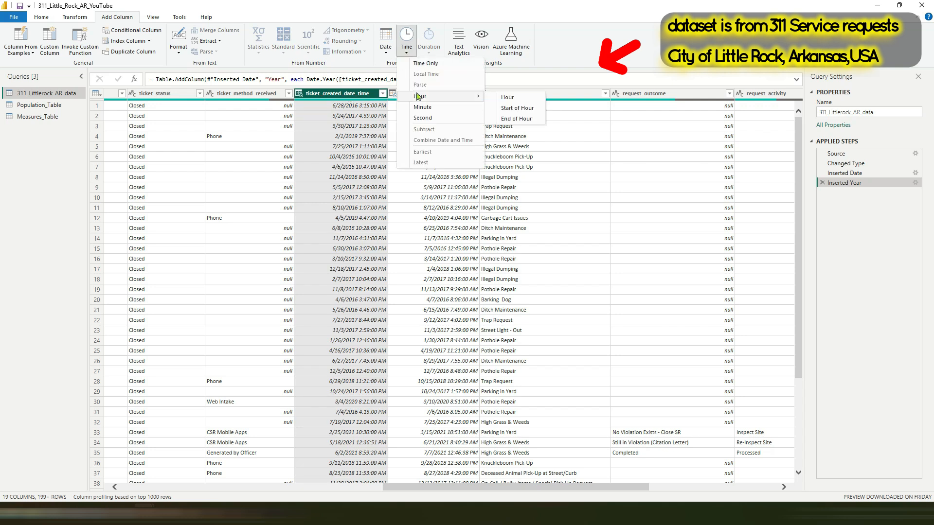
pyautogui.click(505, 97)
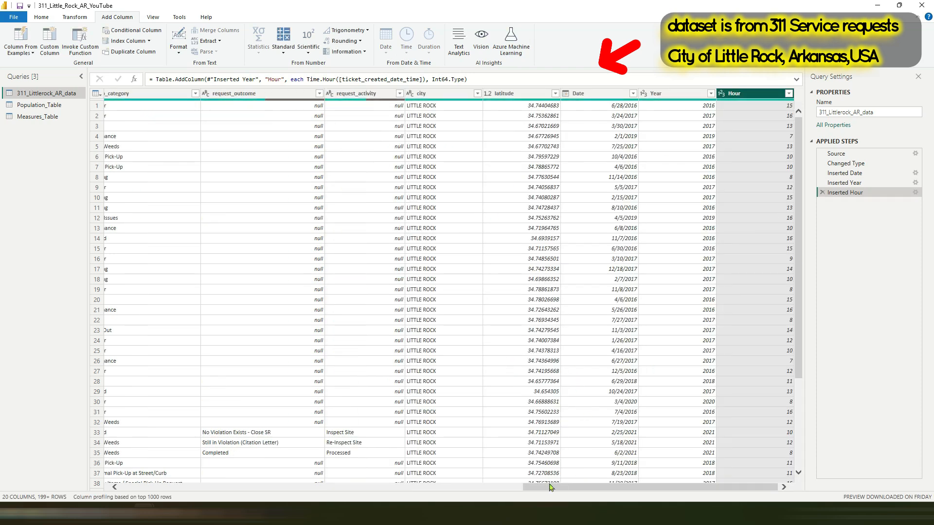
# Step: Add a column with the name of the month extracted from ticket_created_date_time
pyautogui.moveTo(549, 486); pyautogui.dragTo(430, 496)
pyautogui.click(228, 94)
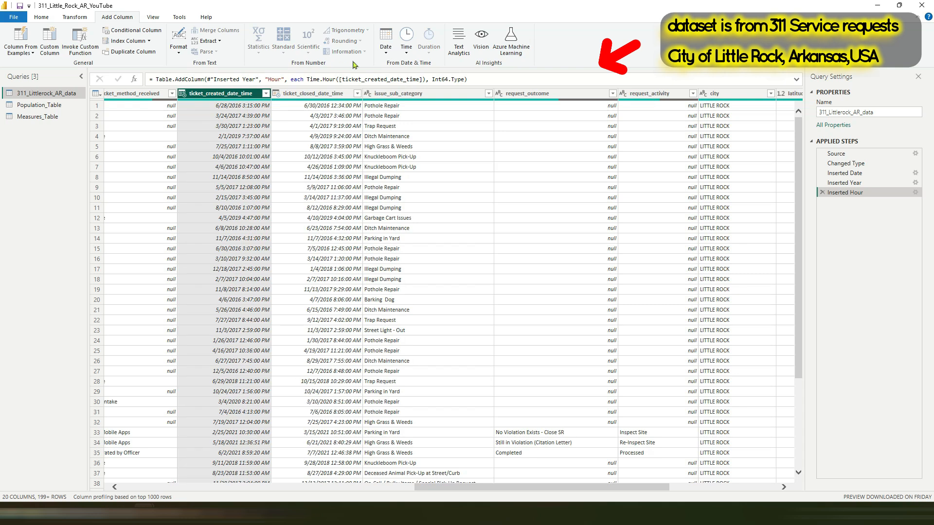
pyautogui.click(385, 42)
pyautogui.moveTo(423, 107)
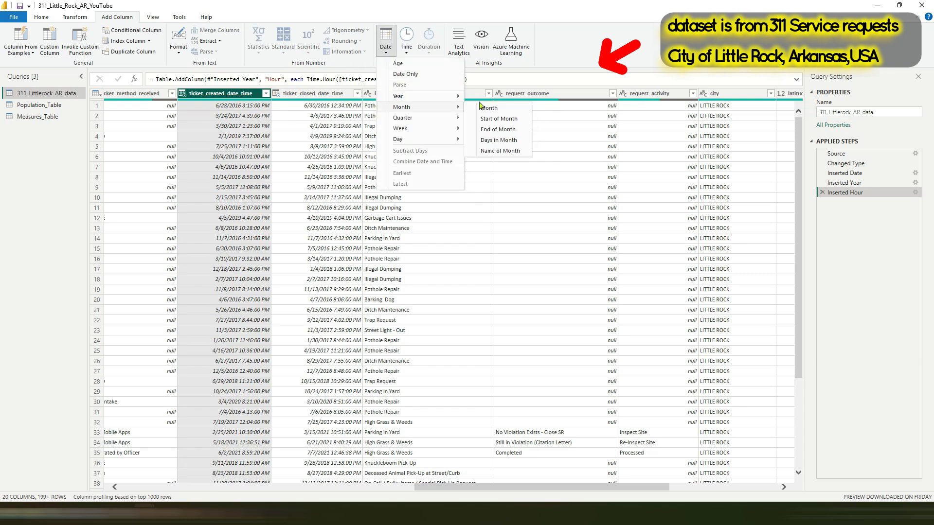
pyautogui.click(506, 152)
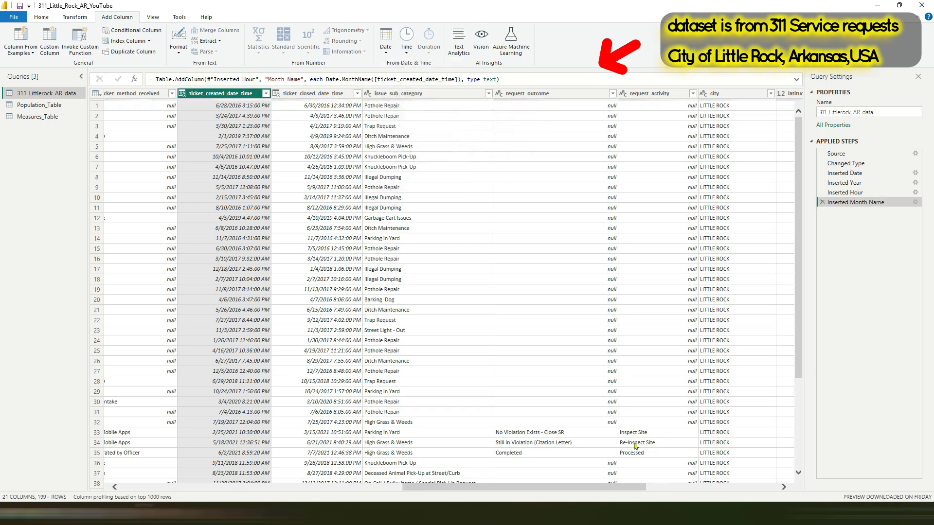
# Step: Add a time-only column extracted from ticket_created_date_time
pyautogui.moveTo(589, 487); pyautogui.dragTo(560, 504)
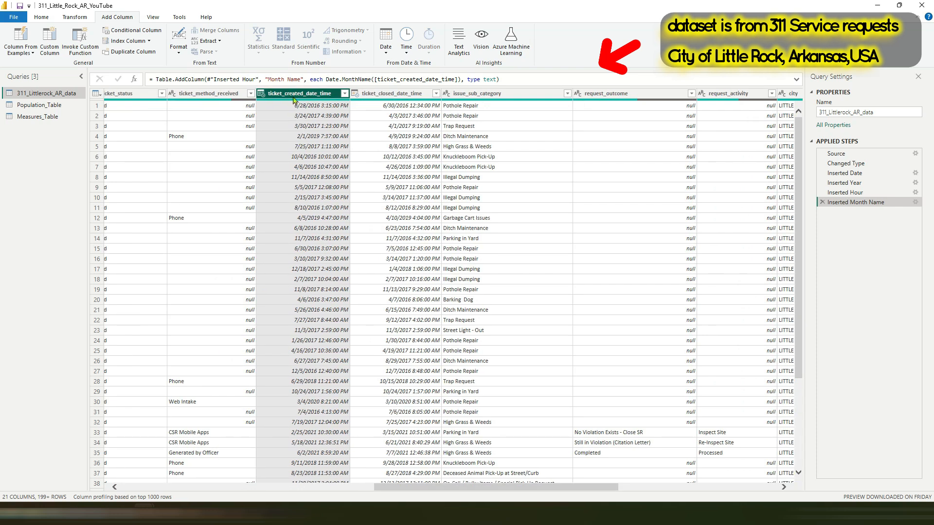
pyautogui.click(386, 53)
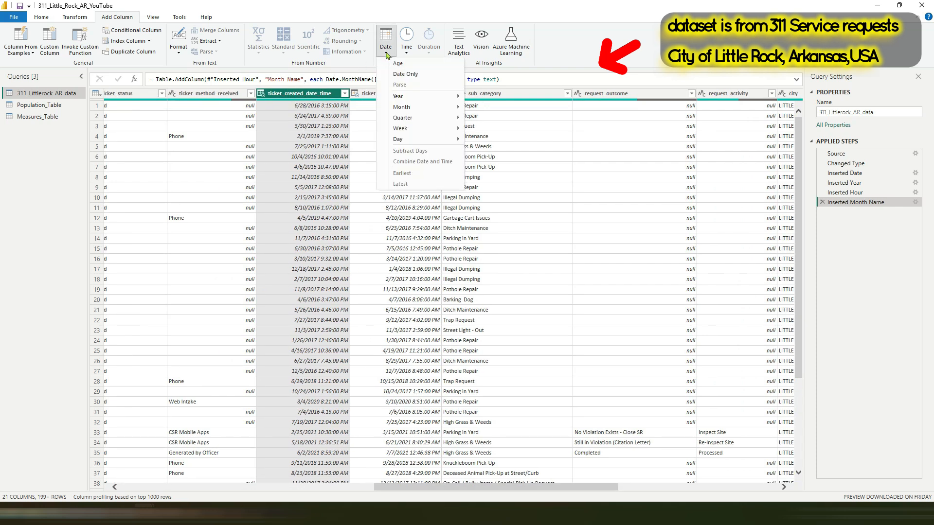
pyautogui.click(406, 53)
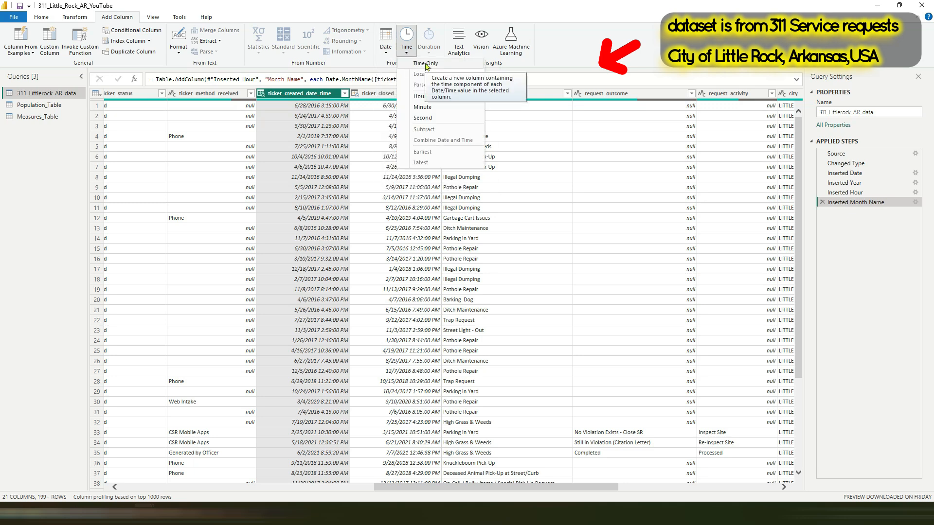
pyautogui.click(426, 65)
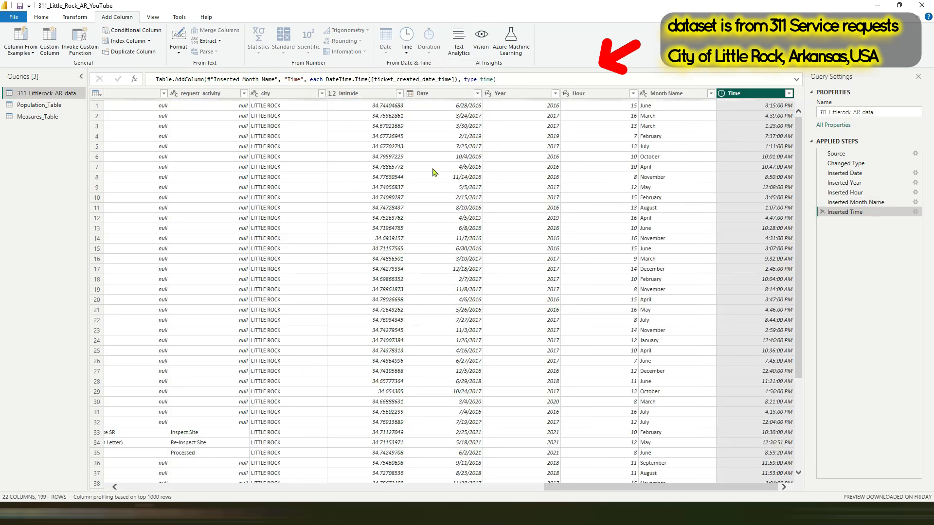
# Step: Remove the Year column from the 311_Littlerock_AR_data query
pyautogui.moveTo(581, 488); pyautogui.dragTo(385, 497)
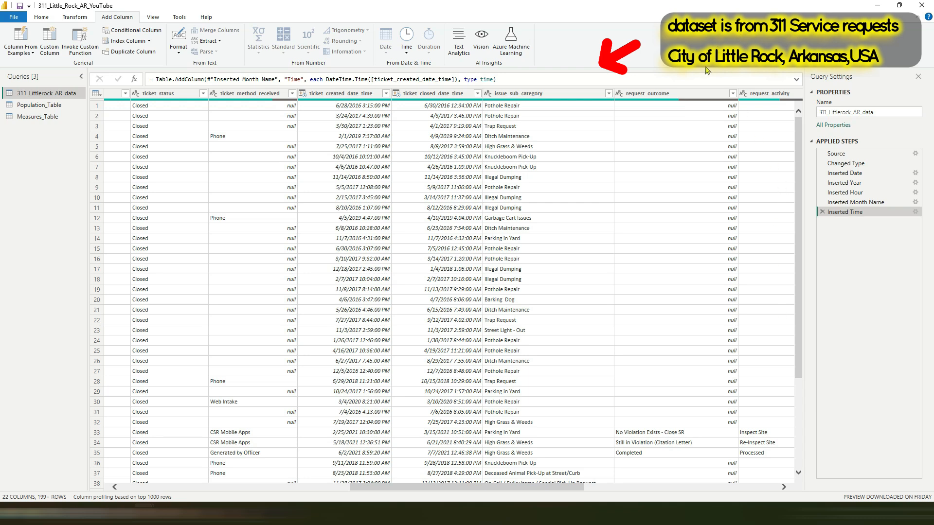
pyautogui.rightClick(523, 94)
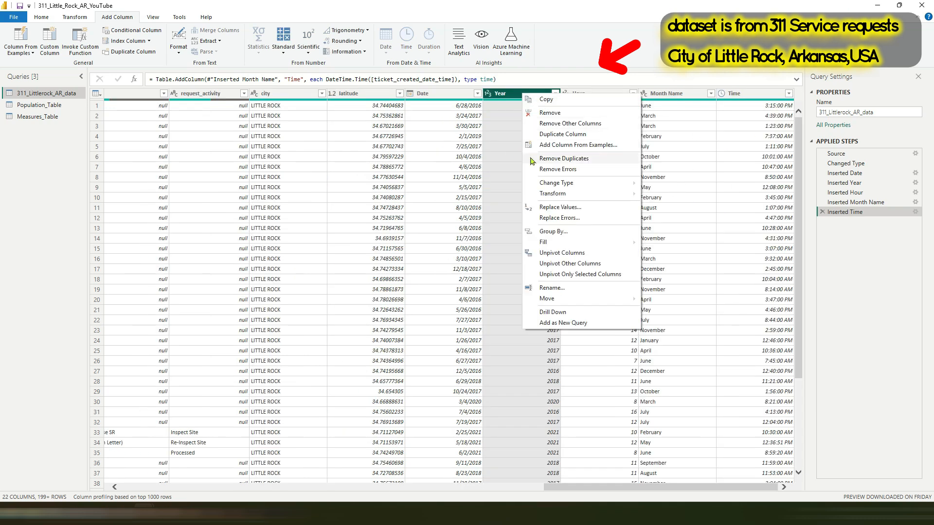
pyautogui.click(551, 113)
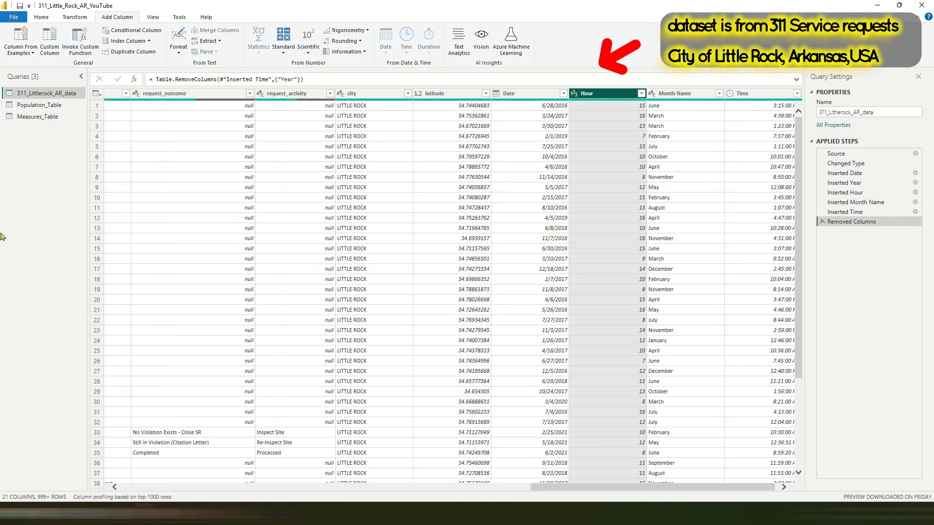
# Step: Apply the query changes to the data model and close the Power Query Editor
pyautogui.click(34, 54)
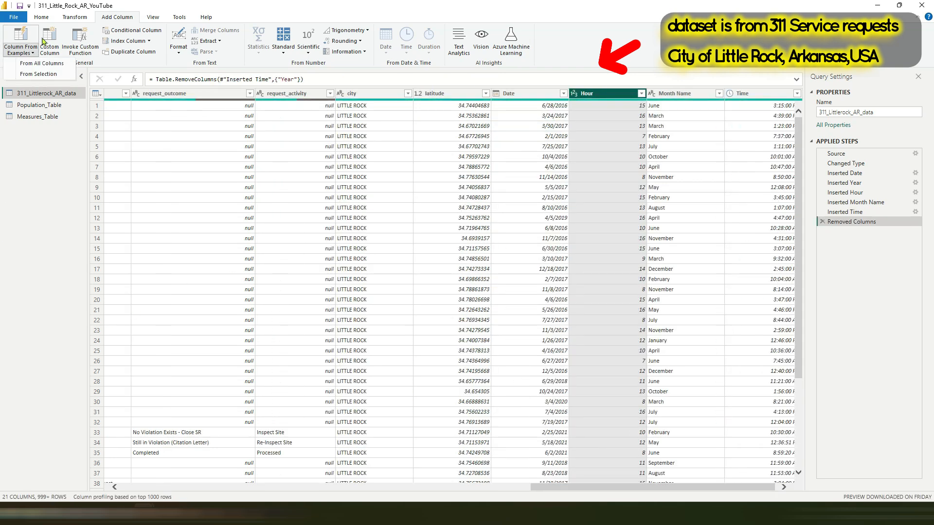
pyautogui.click(43, 18)
pyautogui.click(20, 53)
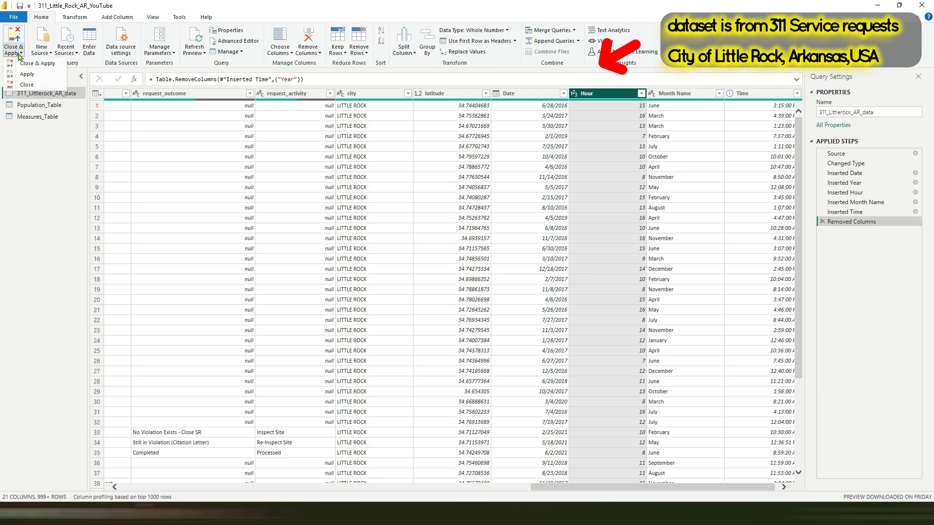
pyautogui.click(36, 64)
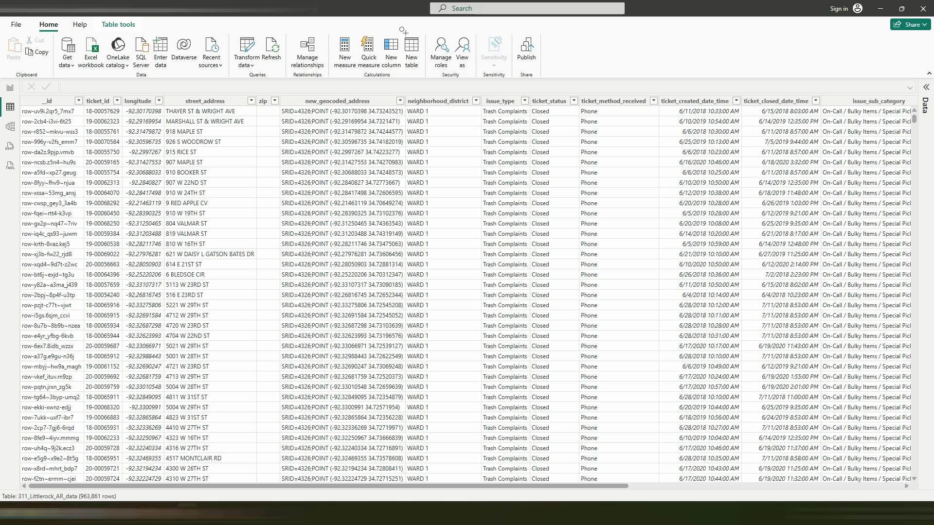
# Step: Create Calendar_Table with CALENDAR spanning the minimum to maximum 311_Littlerock_AR_data Date, using ADDCOLUMNS for year, quarter, month, week and weekday fields
pyautogui.moveTo(403, 31); pyautogui.dragTo(424, 75)
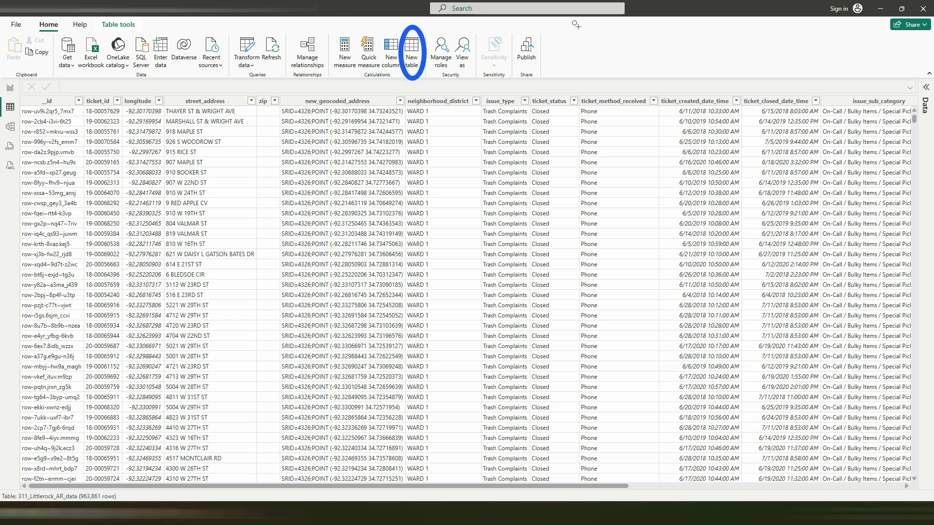
pyautogui.click(421, 49)
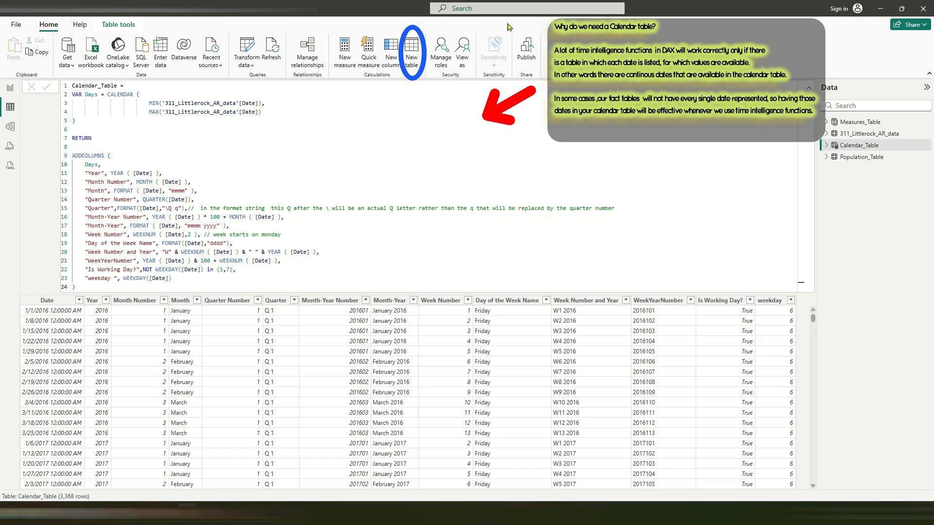
pyautogui.moveTo(72, 94); pyautogui.dragTo(263, 111)
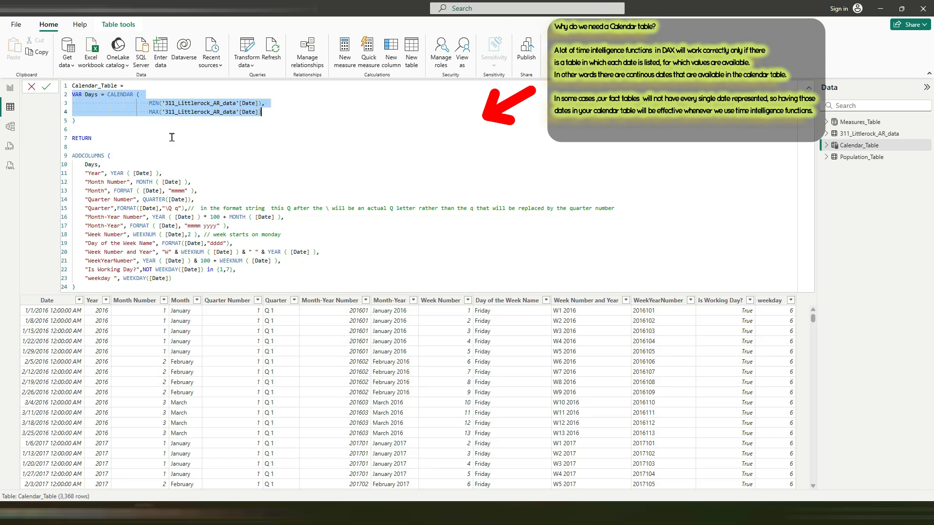
pyautogui.moveTo(72, 156); pyautogui.dragTo(171, 174)
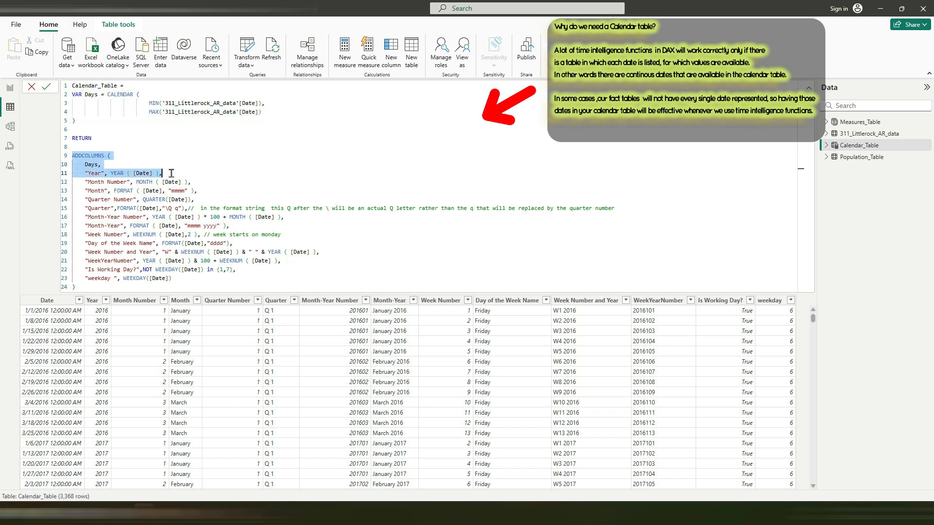
# Step: Review the ADDCOLUMNS part of the Calendar_Table formula, from the year and month fields through the quarter fields
pyautogui.click(85, 181)
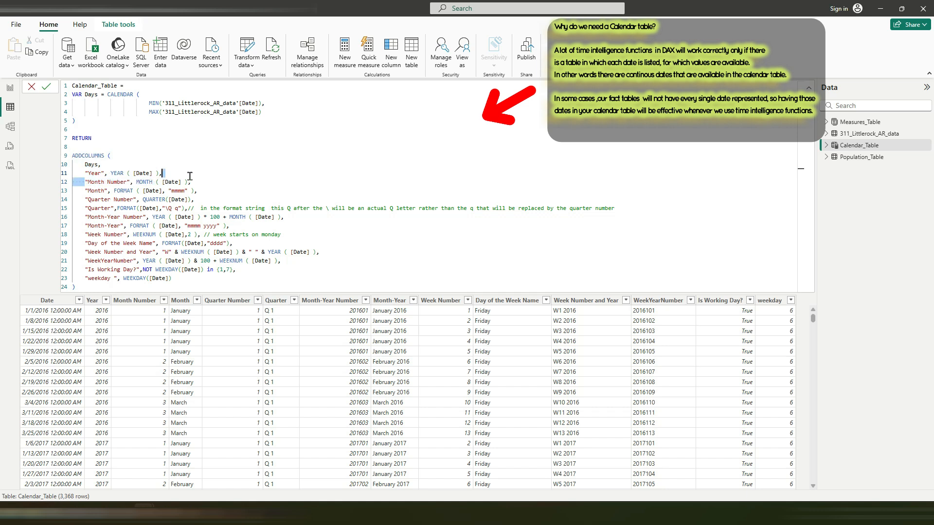
pyautogui.moveTo(84, 190); pyautogui.dragTo(197, 189)
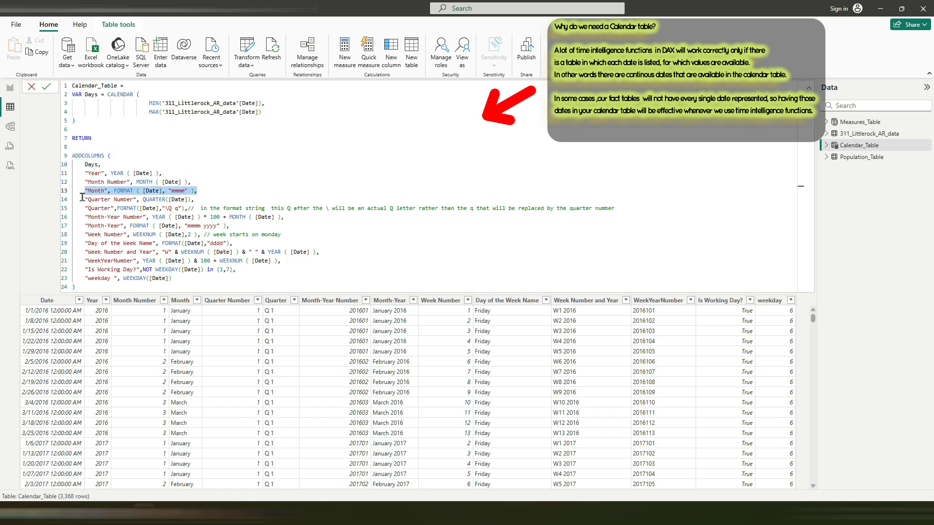
pyautogui.moveTo(82, 197); pyautogui.dragTo(196, 200)
pyautogui.moveTo(85, 207); pyautogui.dragTo(229, 209)
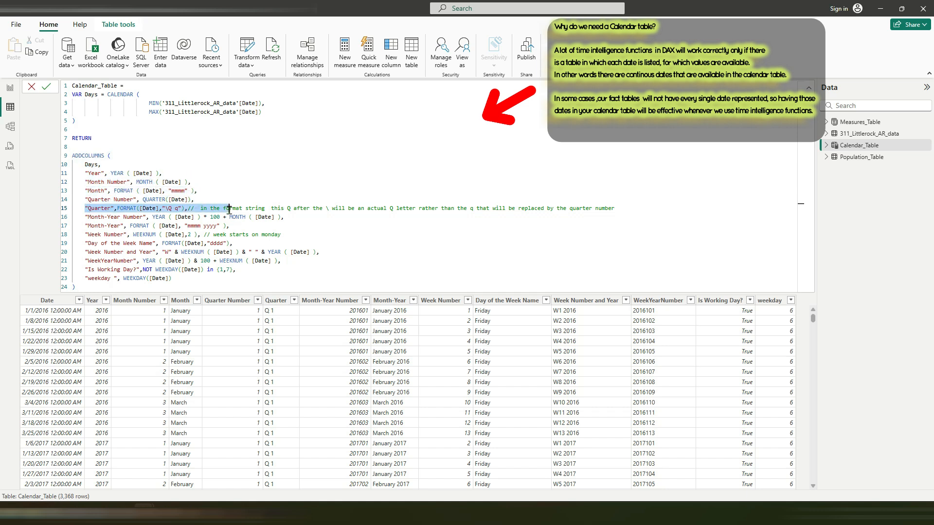
pyautogui.moveTo(92, 284); pyautogui.dragTo(70, 155)
pyautogui.click(149, 134)
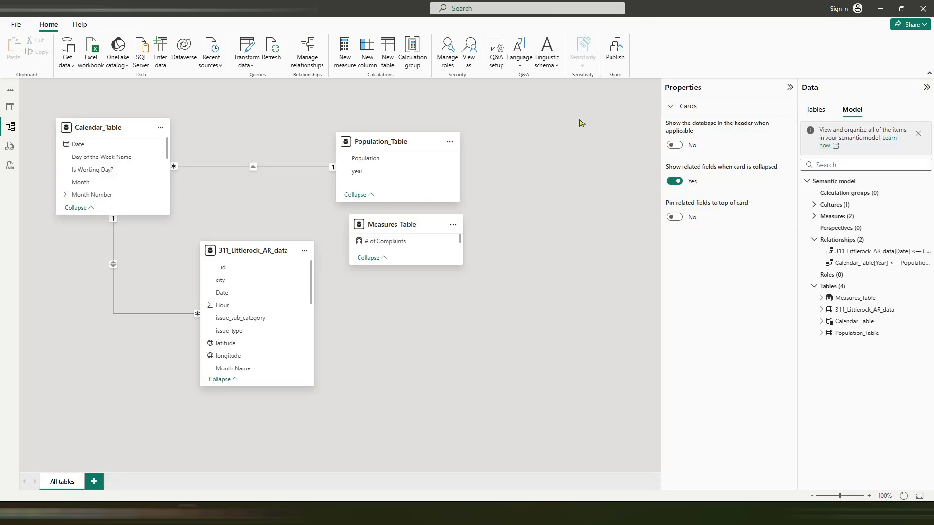
# Step: Inspect the settings of the relationship between 311_Littlerock_AR_data and Calendar_Table on Date, leaving them unsaved
pyautogui.click(114, 270)
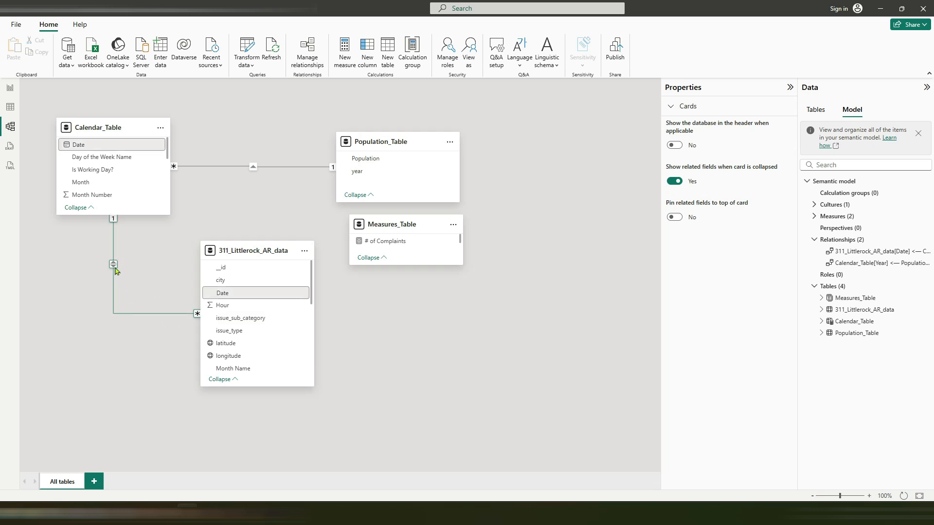
pyautogui.rightClick(115, 271)
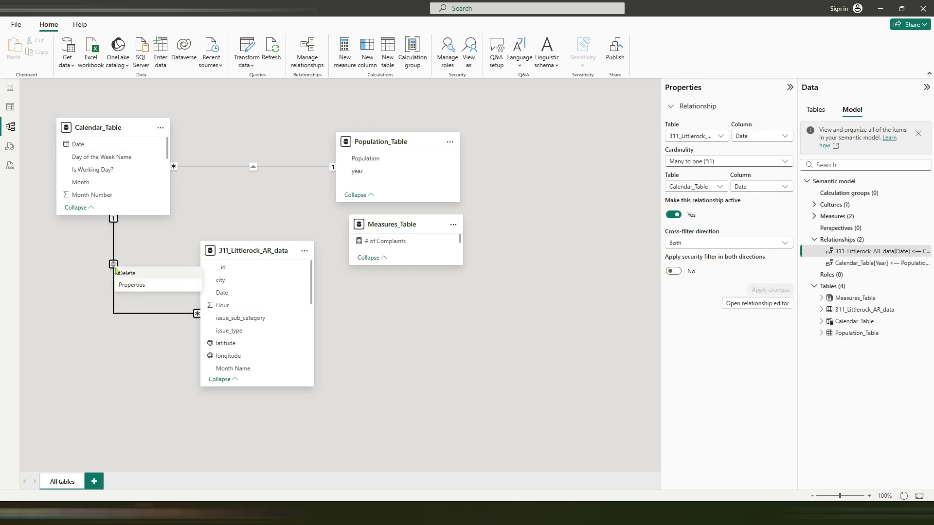
pyautogui.click(125, 288)
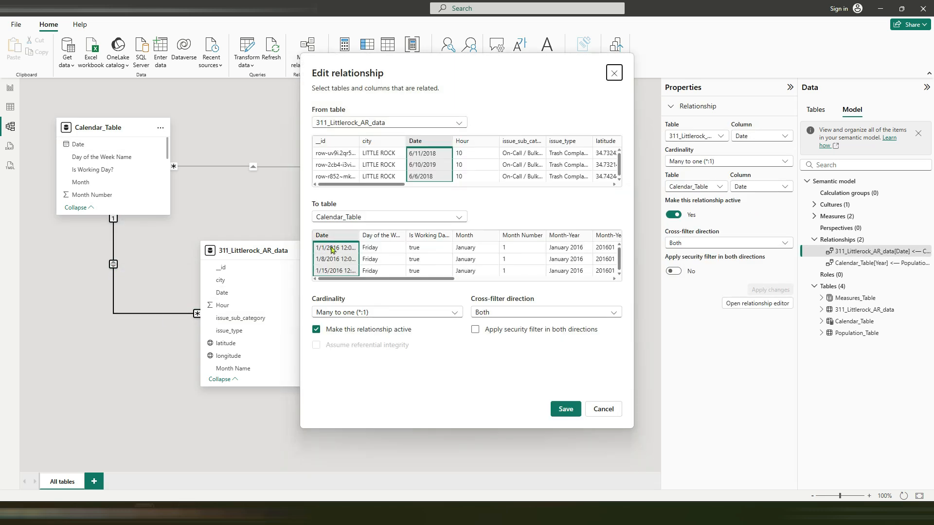
pyautogui.click(603, 409)
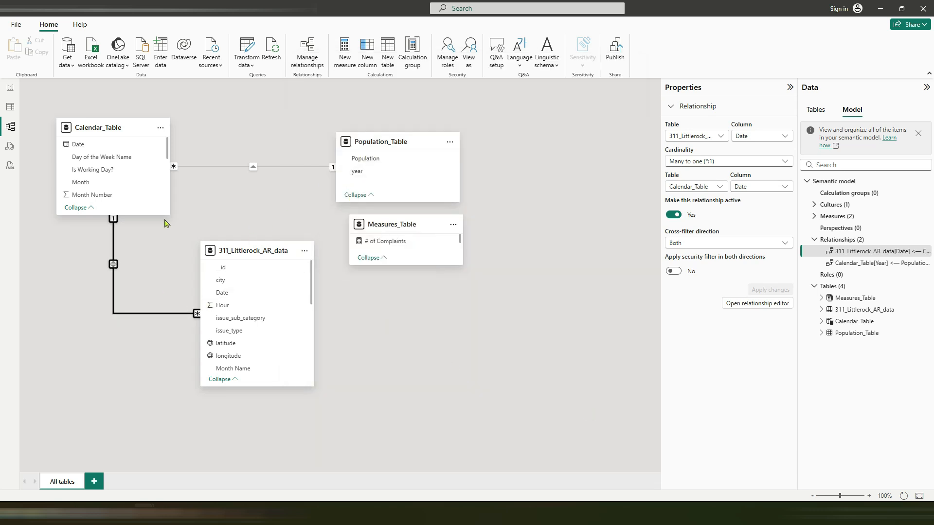
# Step: Look up the Mark as date table option for Calendar_Table in the model diagram and close the options without applying any
pyautogui.click(160, 127)
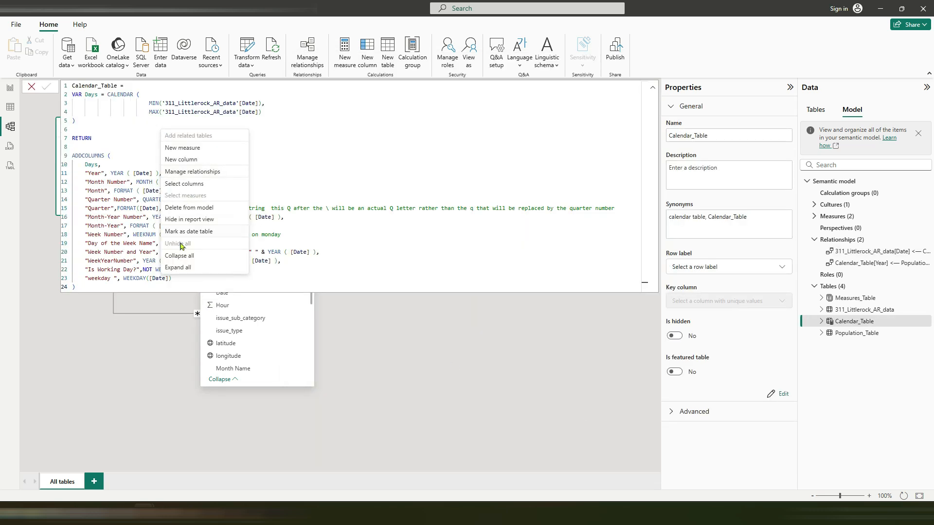
pyautogui.click(398, 323)
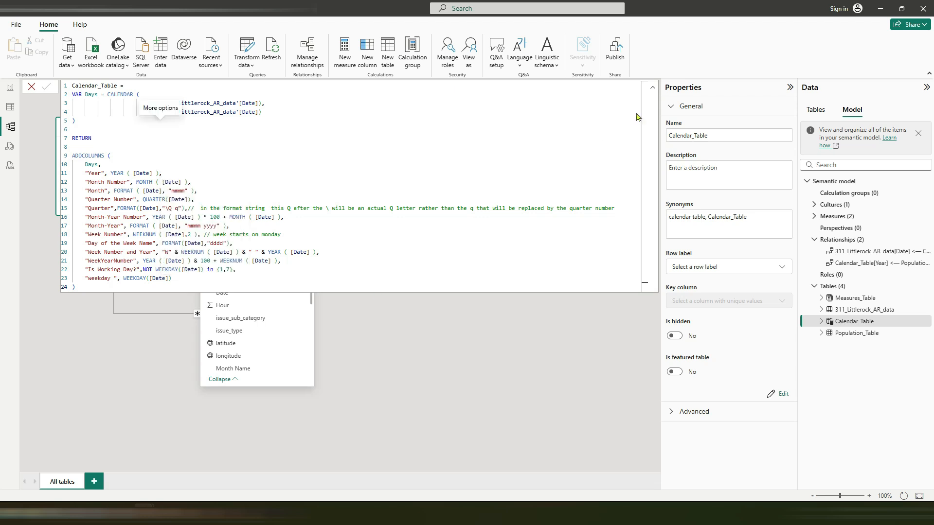
pyautogui.click(875, 11)
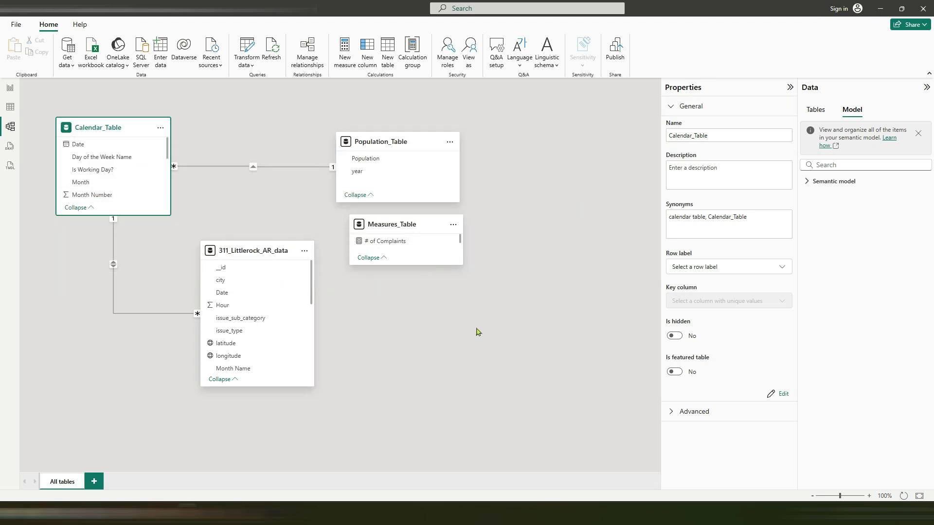
pyautogui.click(874, 12)
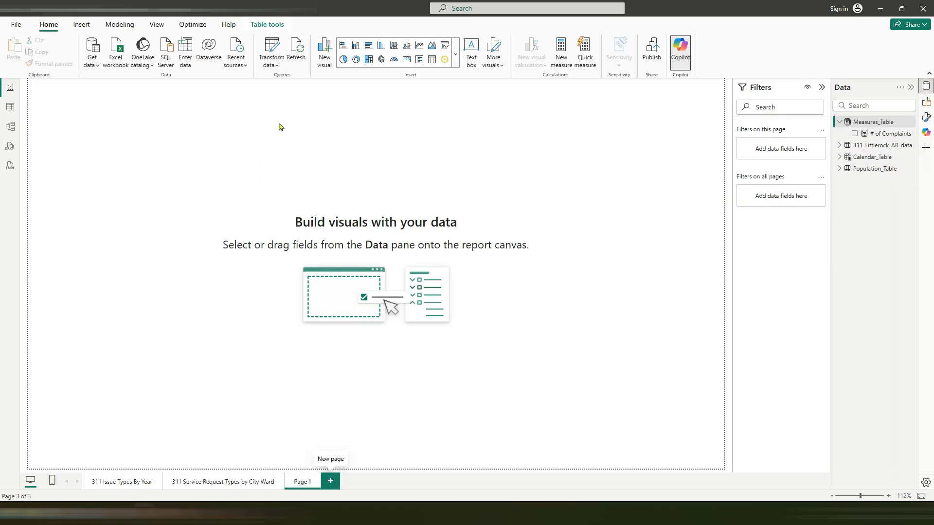
# Step: Set the data category of the latitude column to Latitude and of the longitude column to Longitude in 311_Littlerock_AR_data
pyautogui.click(456, 61)
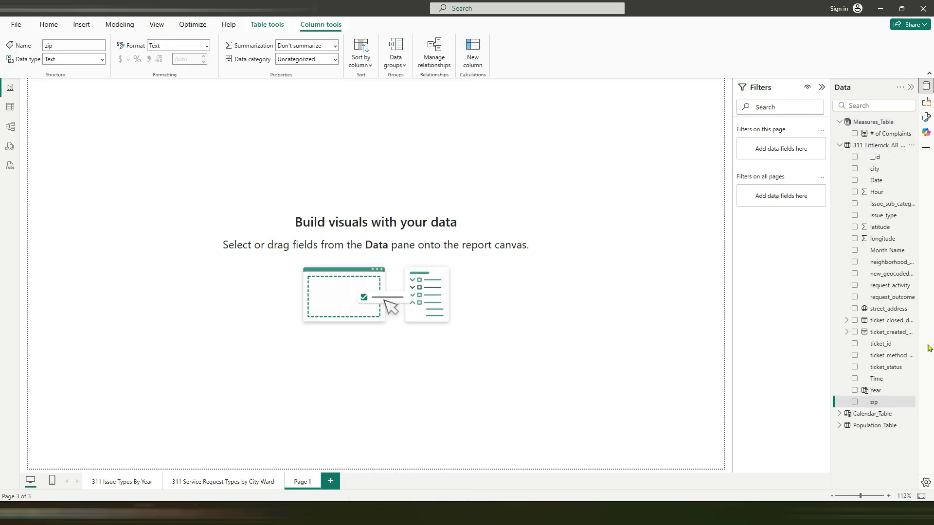
pyautogui.click(884, 231)
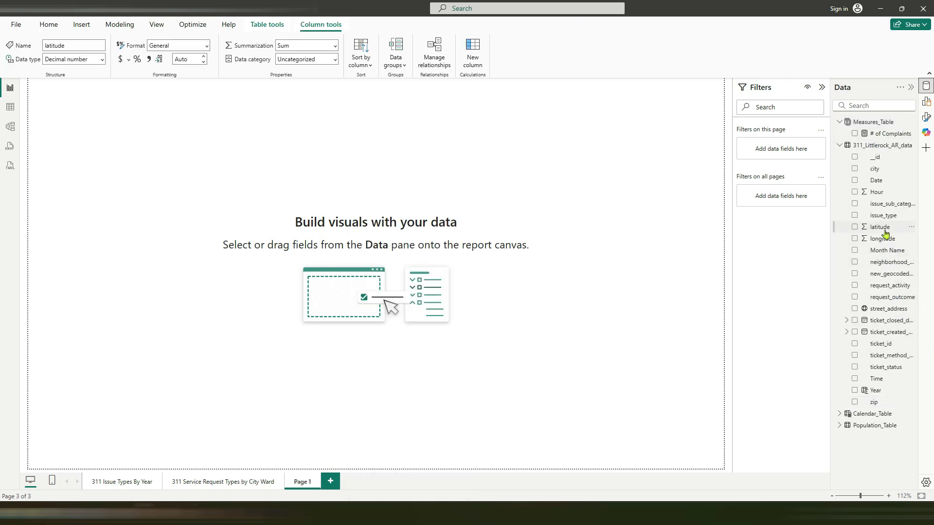
pyautogui.click(334, 59)
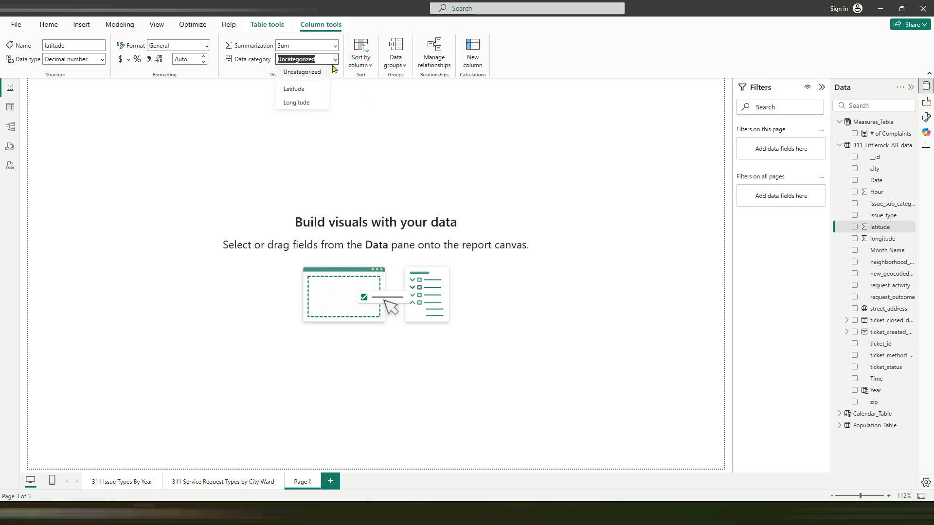
pyautogui.click(300, 89)
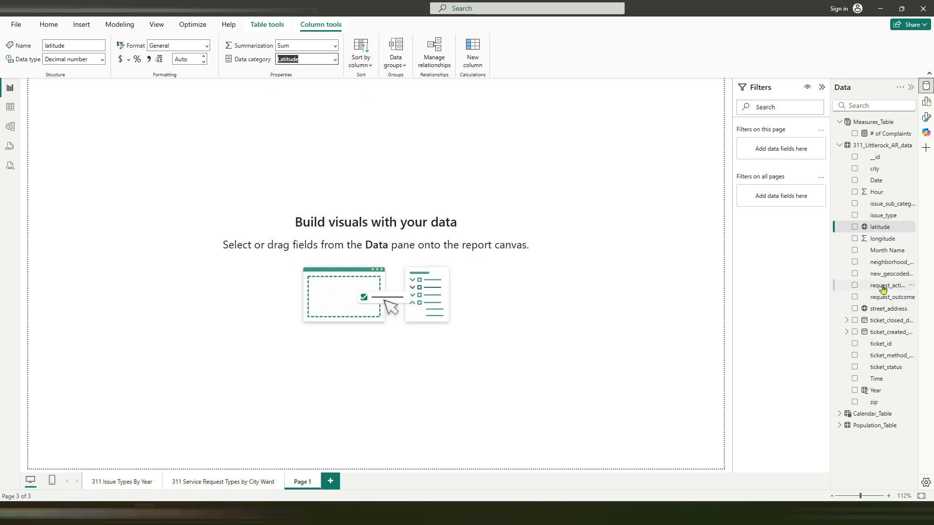
pyautogui.click(883, 238)
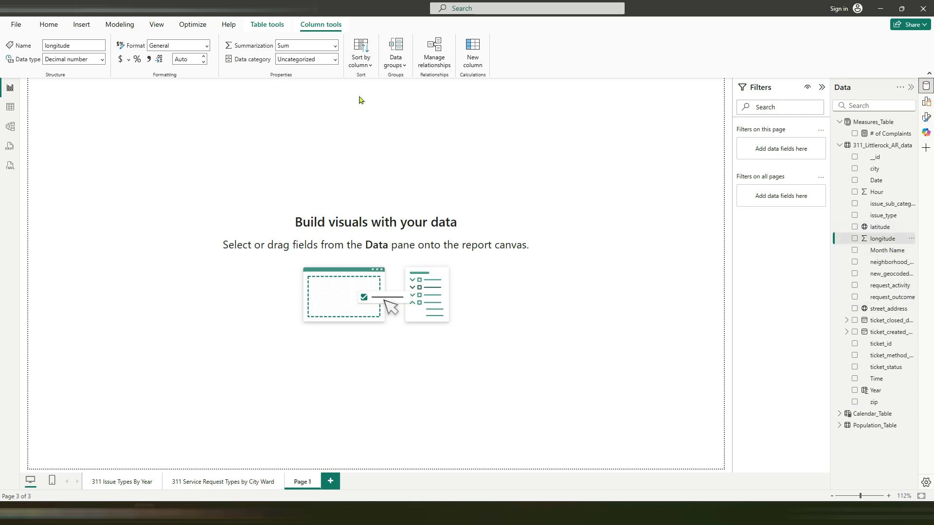
pyautogui.click(335, 60)
pyautogui.click(306, 102)
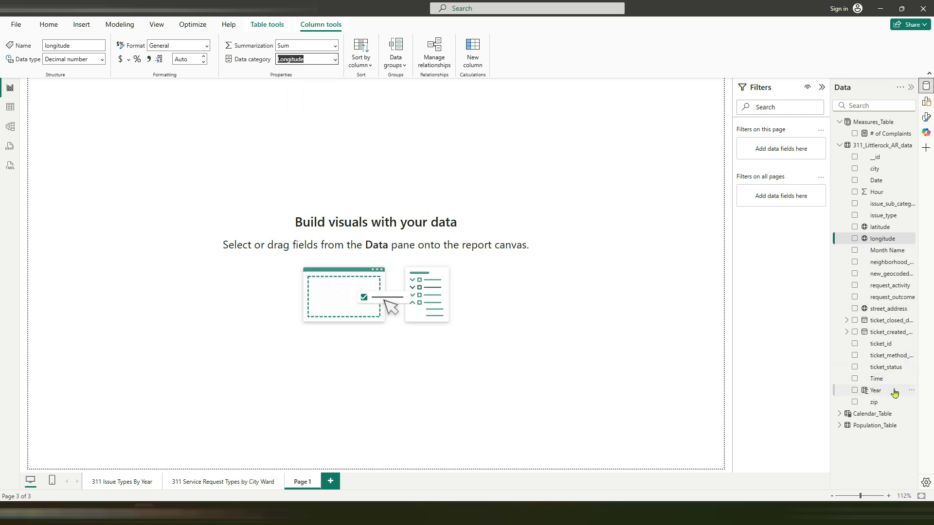
# Step: Check the data categories of the street_address and zip columns in 311_Littlerock_AR_data
pyautogui.click(892, 311)
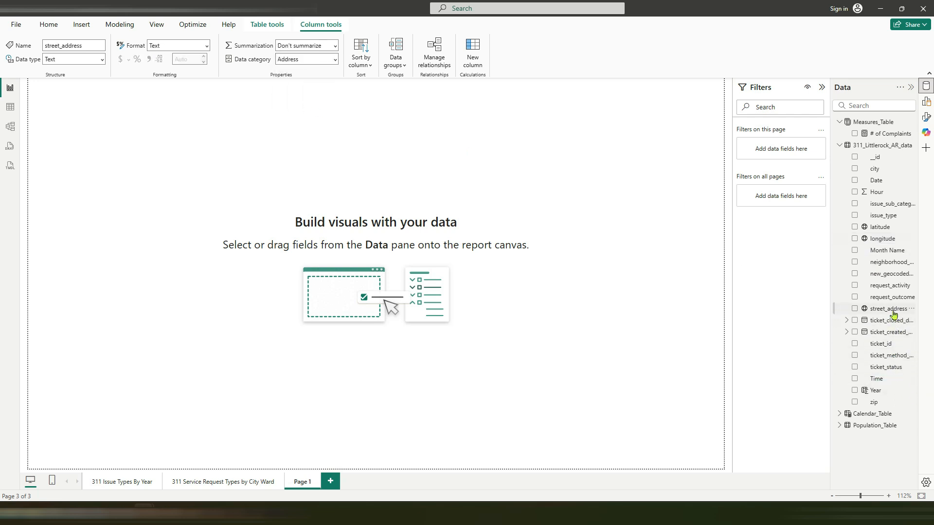
pyautogui.click(872, 403)
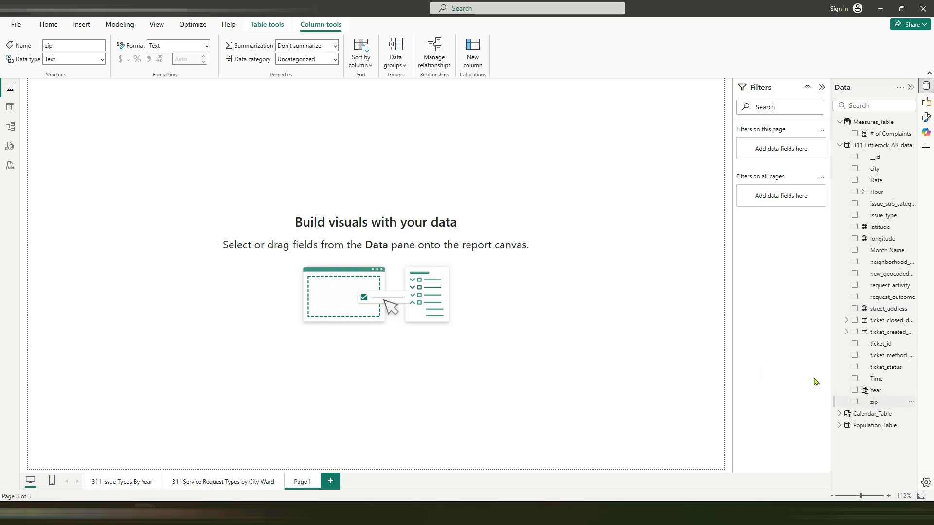
pyautogui.click(816, 382)
# Step: Insert a Map visual on Page 1, move it down and enlarge it to fill the lower part of the page
pyautogui.click(455, 64)
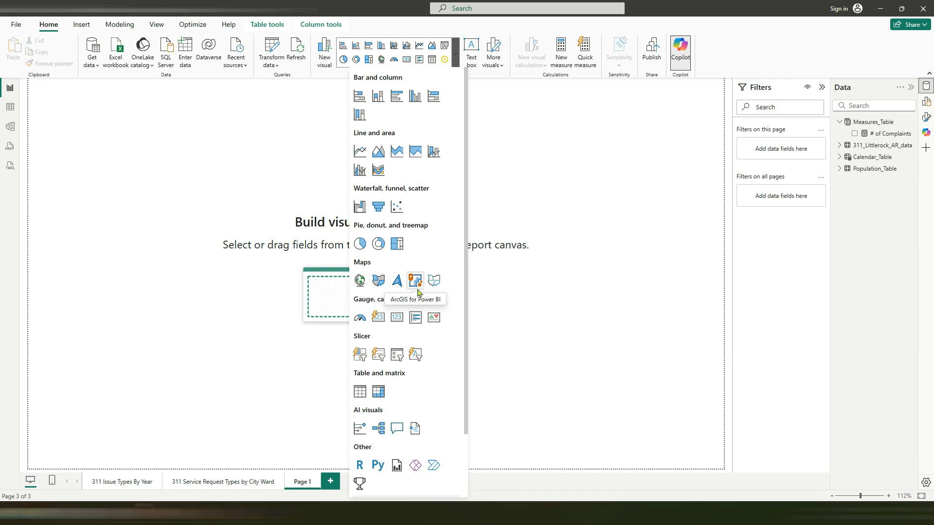
pyautogui.click(360, 281)
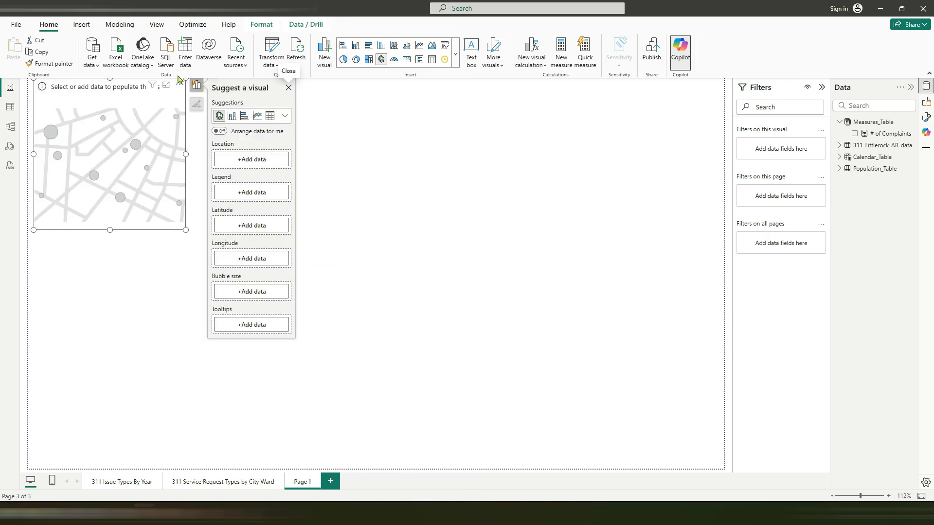
pyautogui.moveTo(178, 79); pyautogui.dragTo(191, 182)
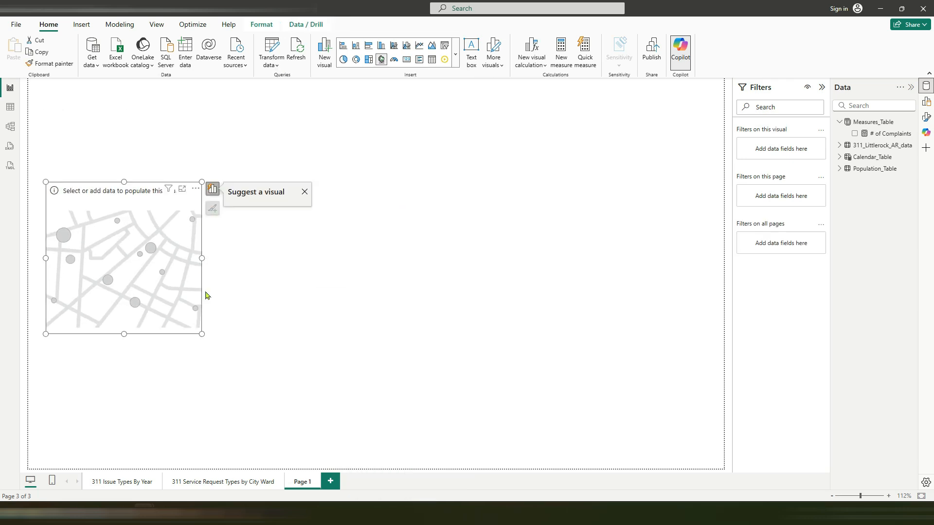
pyautogui.moveTo(202, 334); pyautogui.dragTo(702, 454)
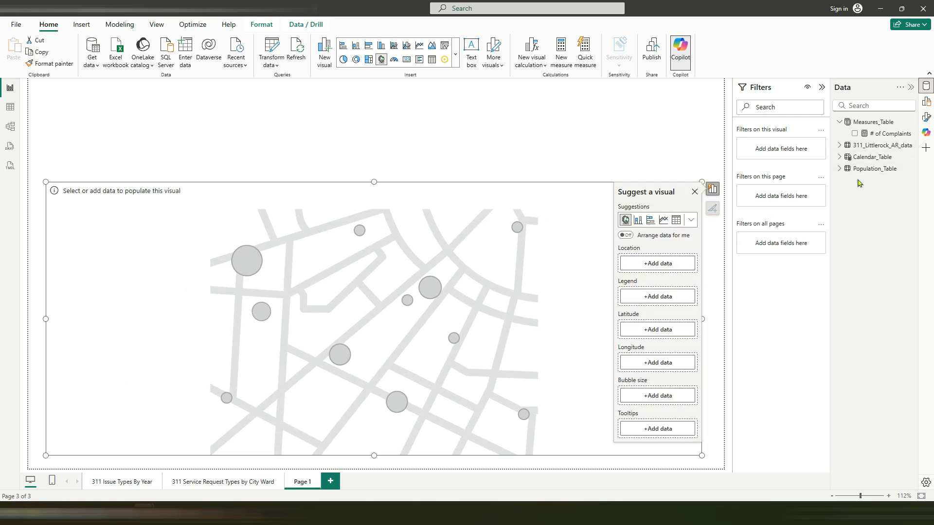
# Step: Assign the latitude and longitude columns to the map's coordinates and # of Complaints to its bubble size
pyautogui.click(845, 147)
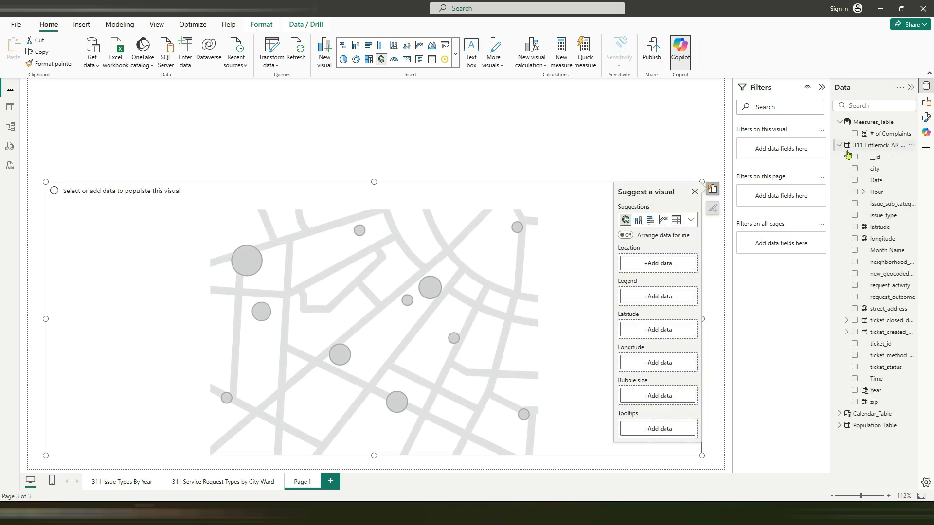
pyautogui.moveTo(881, 227); pyautogui.dragTo(666, 333)
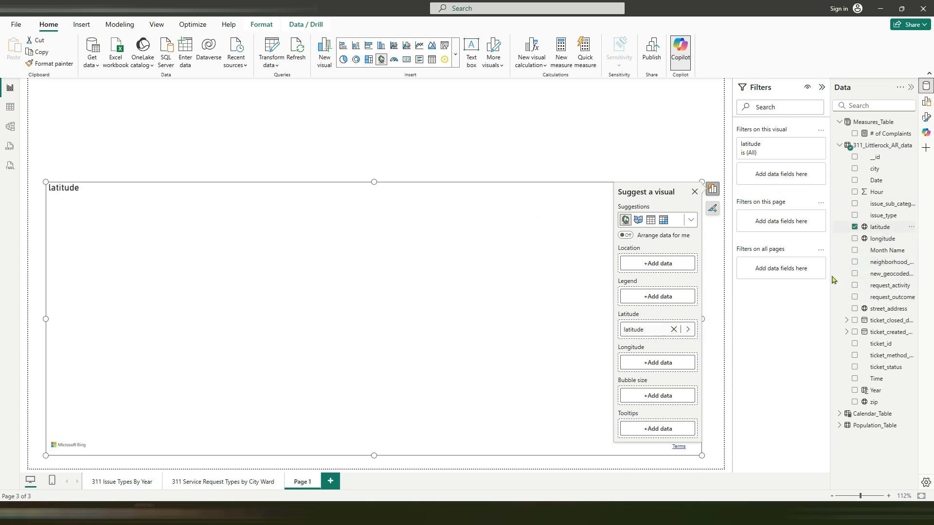
pyautogui.moveTo(881, 239); pyautogui.dragTo(666, 367)
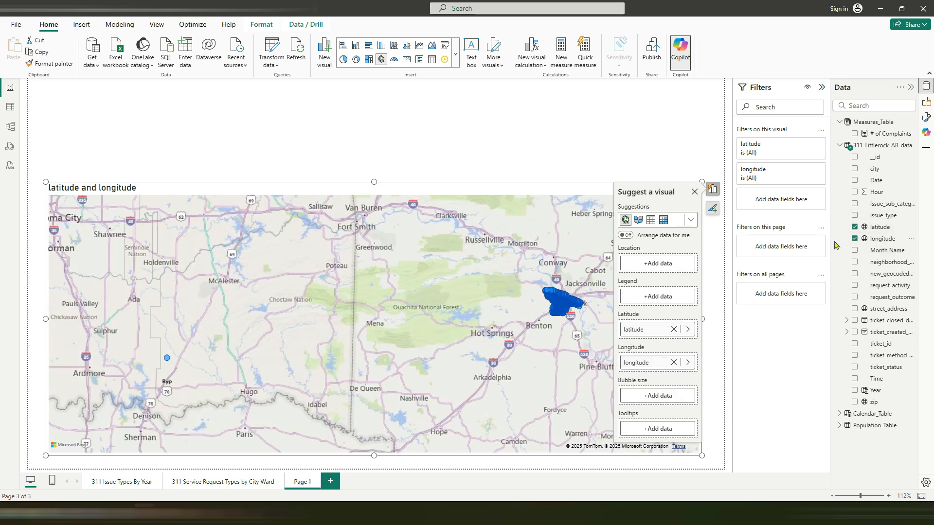
pyautogui.moveTo(876, 133); pyautogui.dragTo(668, 398)
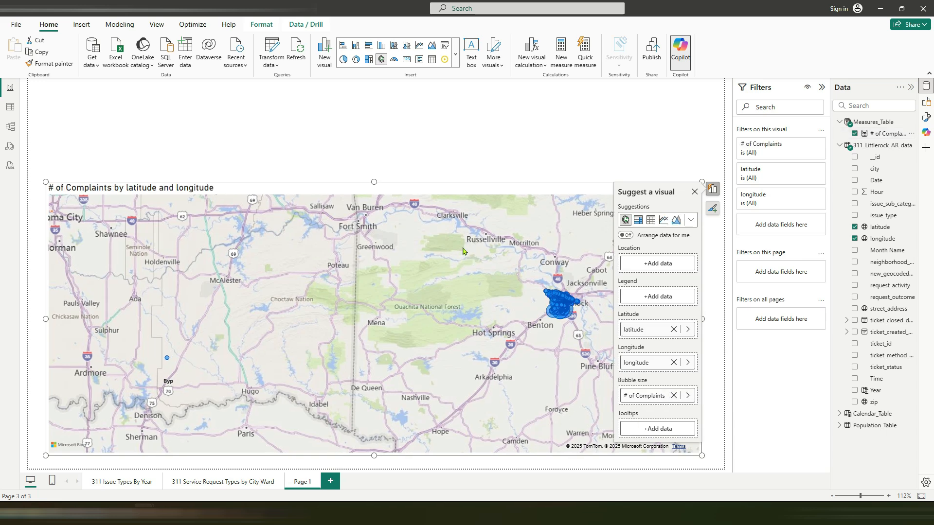
pyautogui.click(695, 192)
pyautogui.scroll(3, 591, 313)
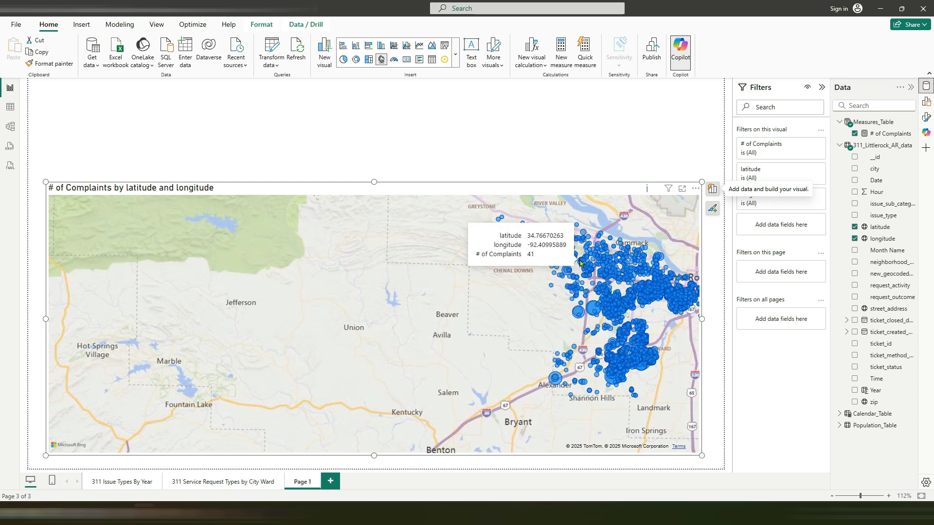
# Step: Insert a slicer on Page 1 and give it the Year field from Calendar_Table
pyautogui.click(394, 126)
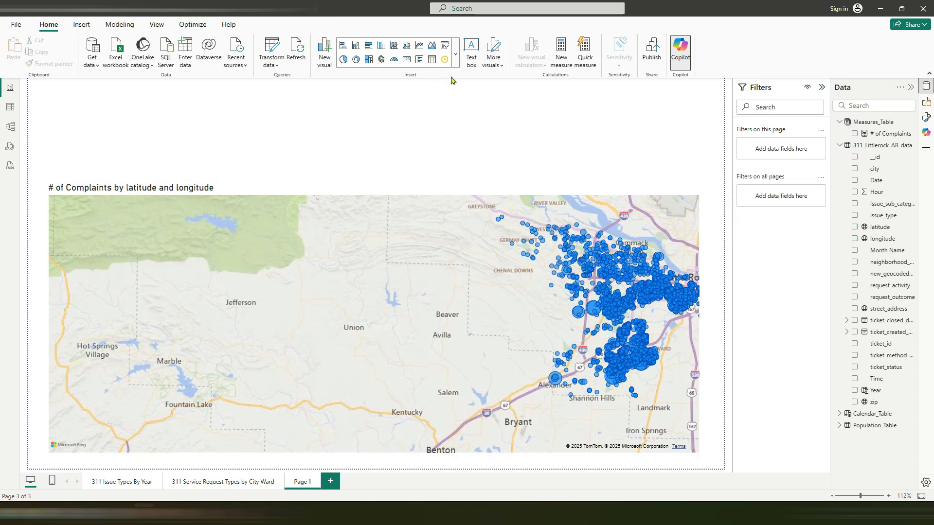
pyautogui.click(456, 61)
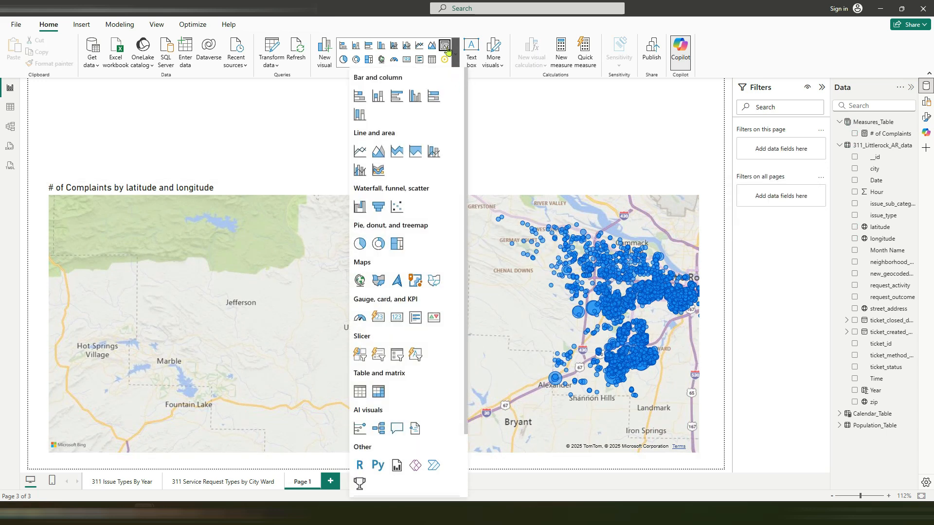
pyautogui.click(444, 45)
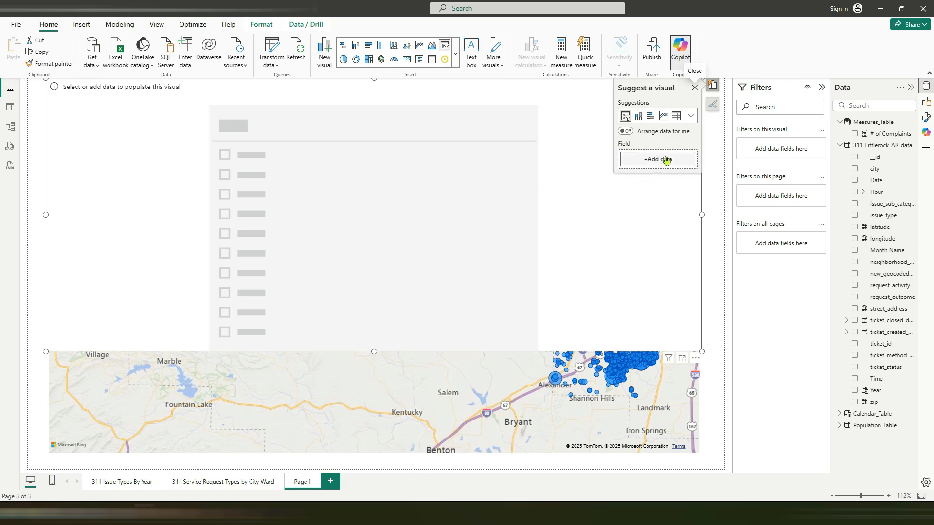
pyautogui.click(840, 145)
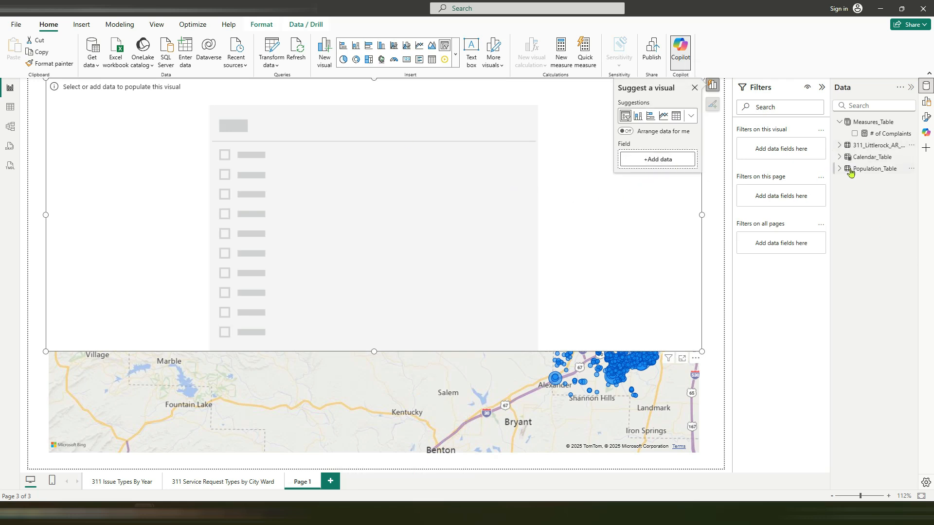
pyautogui.click(840, 157)
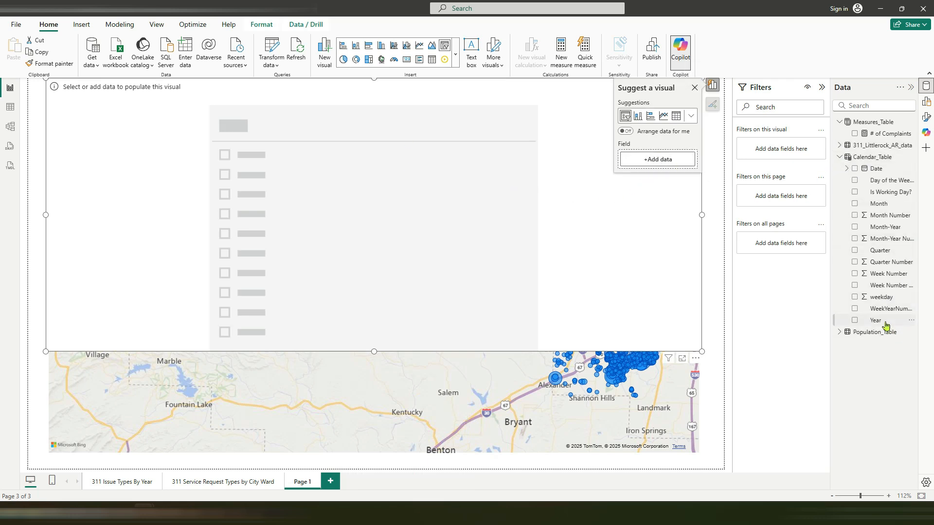
pyautogui.moveTo(885, 326); pyautogui.dragTo(493, 207)
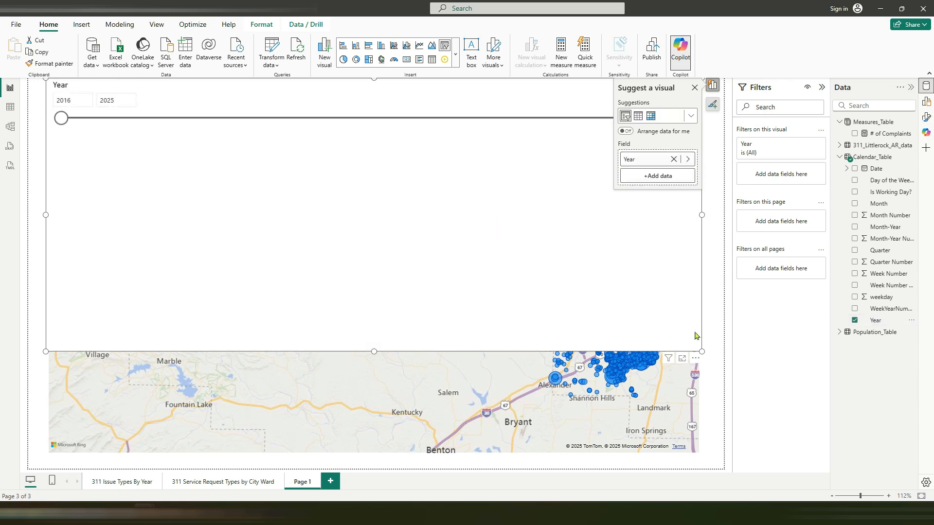
# Step: Change the Year slicer's style to Tile and shrink its height to a single-row strip above the map
pyautogui.click(926, 117)
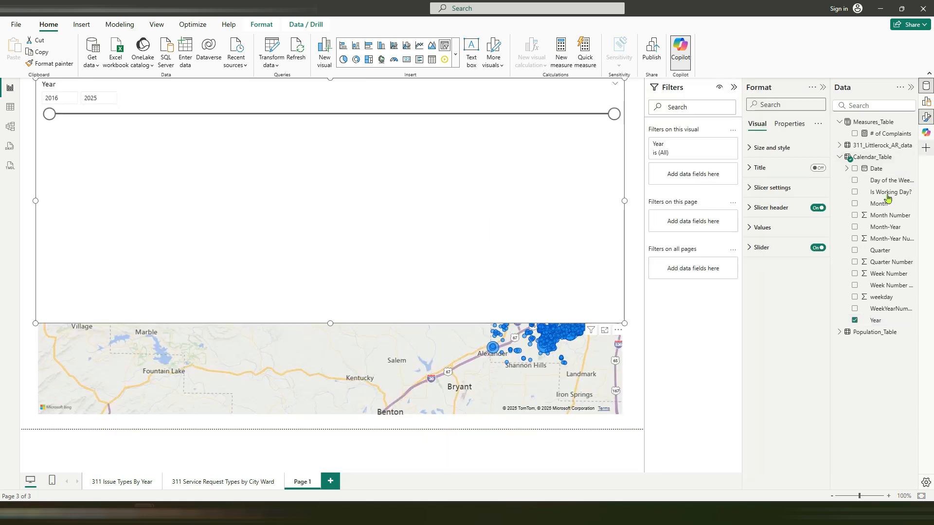
pyautogui.click(772, 187)
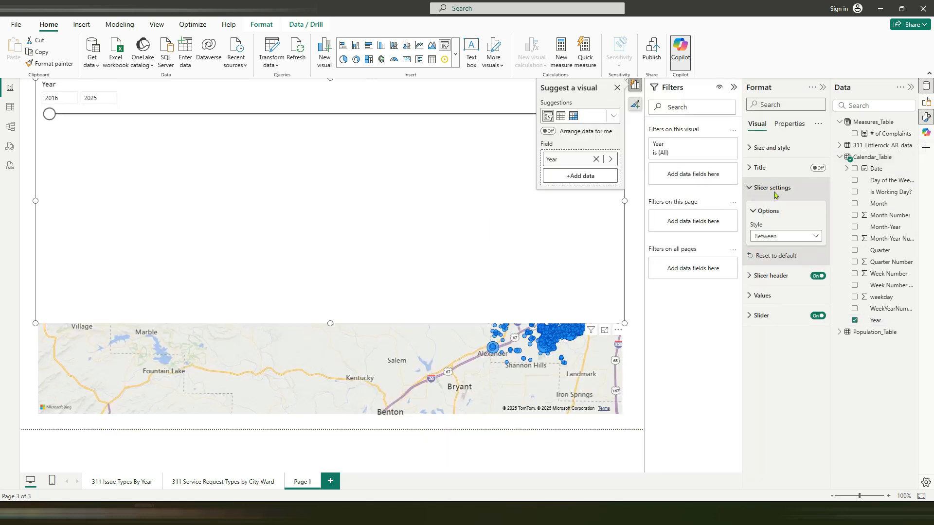
pyautogui.click(778, 236)
pyautogui.click(782, 259)
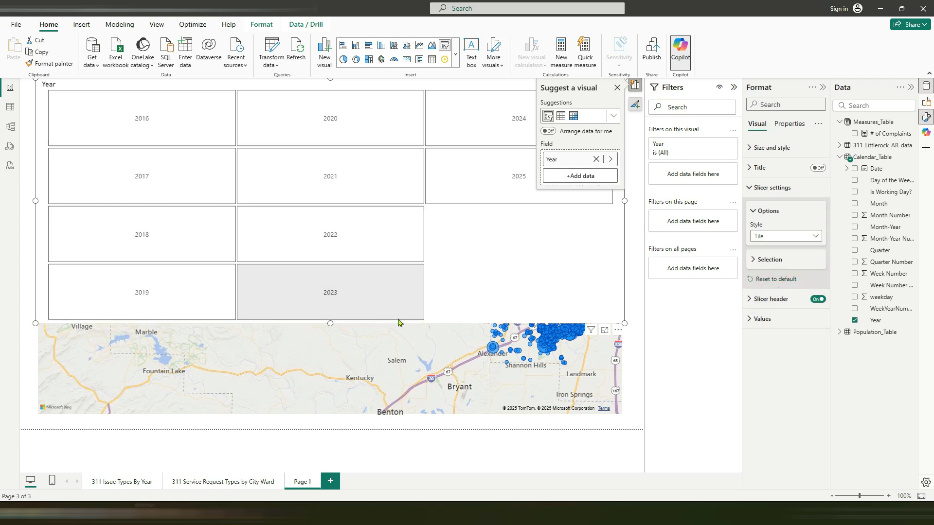
pyautogui.moveTo(332, 323); pyautogui.dragTo(358, 132)
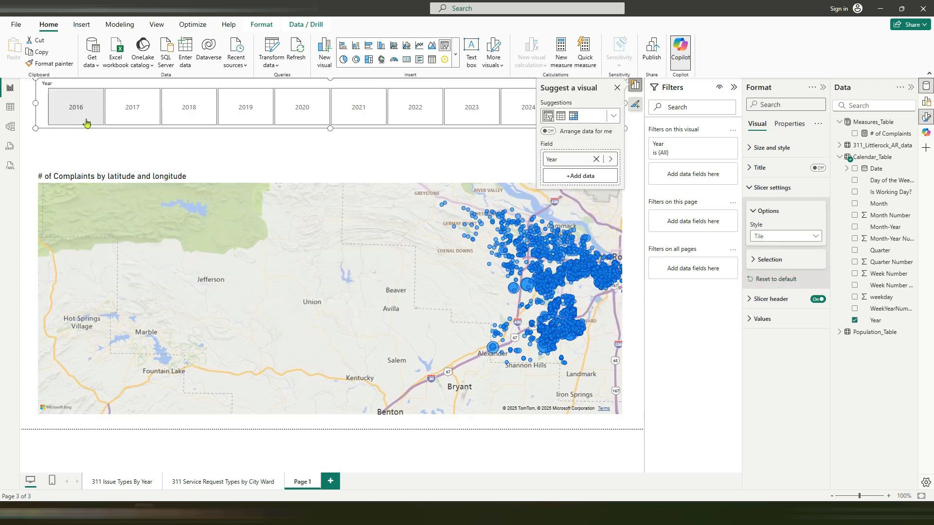
# Step: Filter the complaints map one year at a time from 2017 through 2023 and compare the locations
pyautogui.click(132, 111)
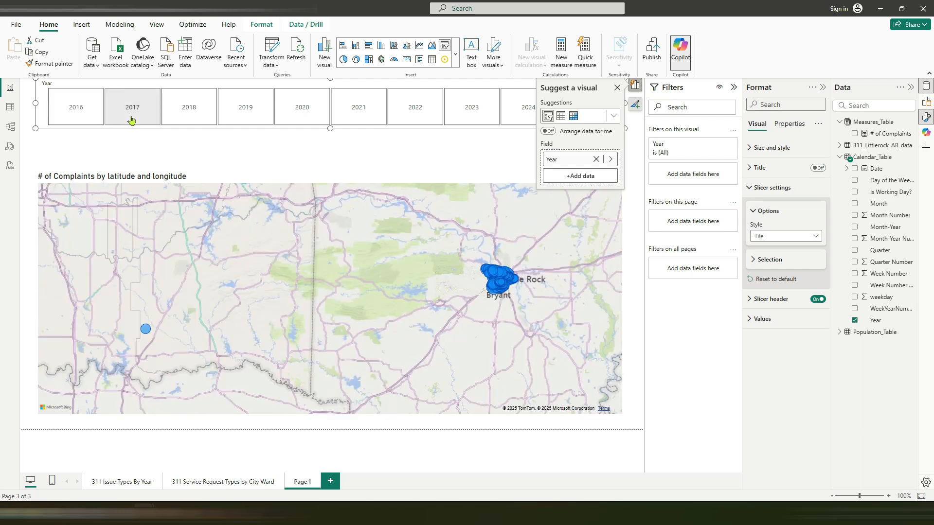
pyautogui.click(192, 118)
pyautogui.click(260, 116)
pyautogui.click(312, 118)
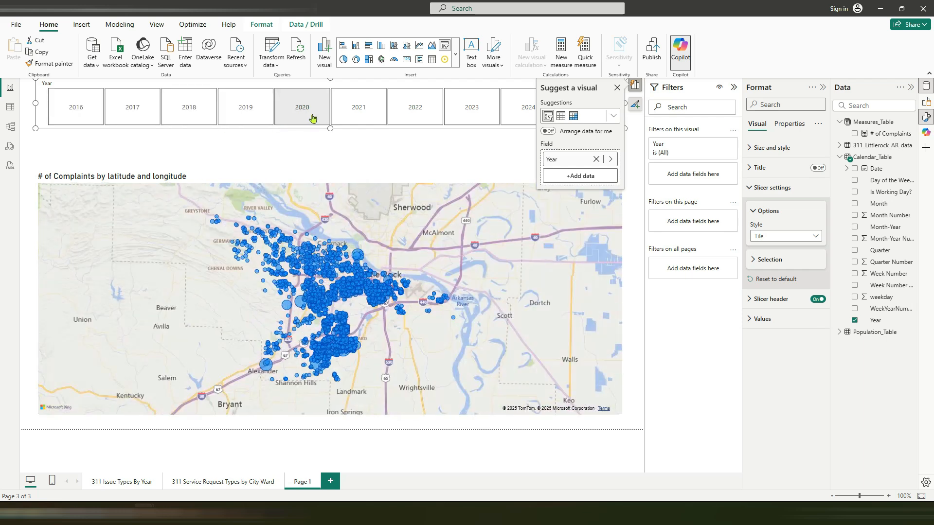
pyautogui.click(356, 120)
pyautogui.click(410, 119)
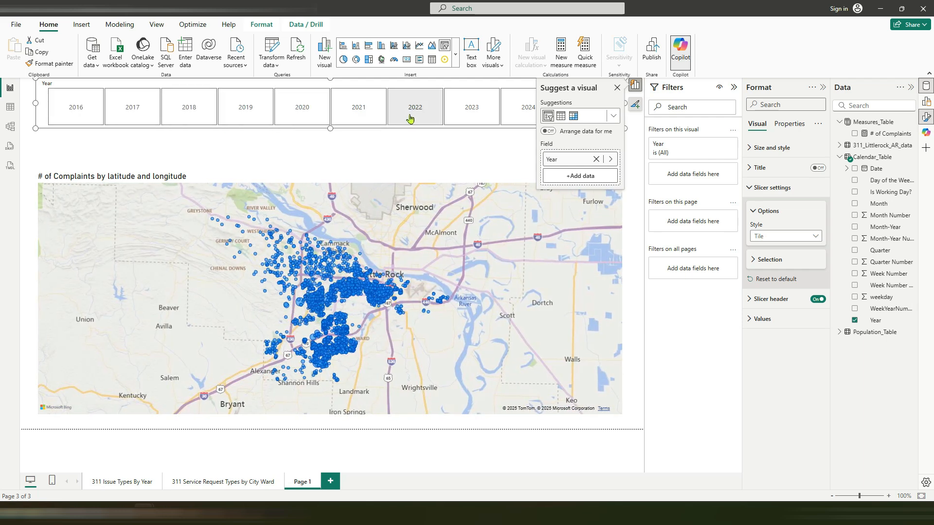
pyautogui.click(472, 114)
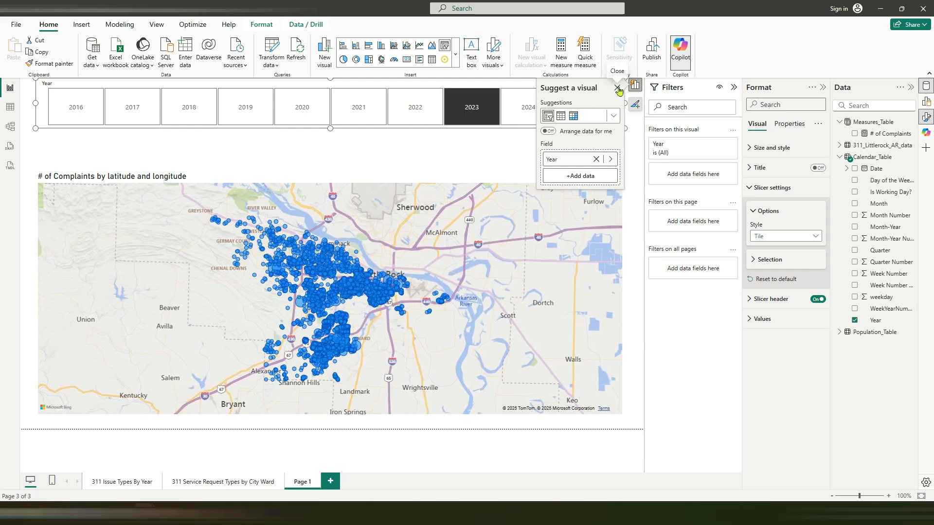
pyautogui.click(618, 89)
pyautogui.click(574, 119)
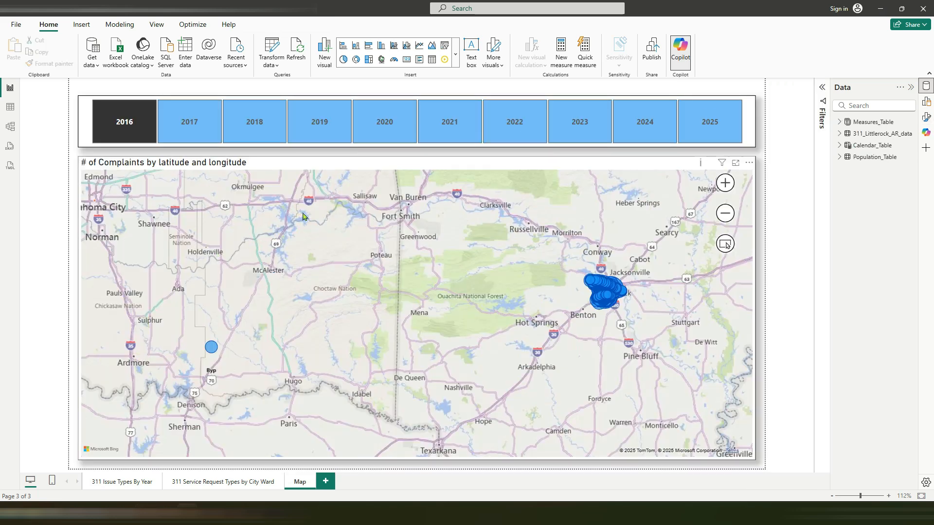
# Step: Test the year slicer on the Map page with 2021 and 2023, and clear the year selection
pyautogui.click(447, 138)
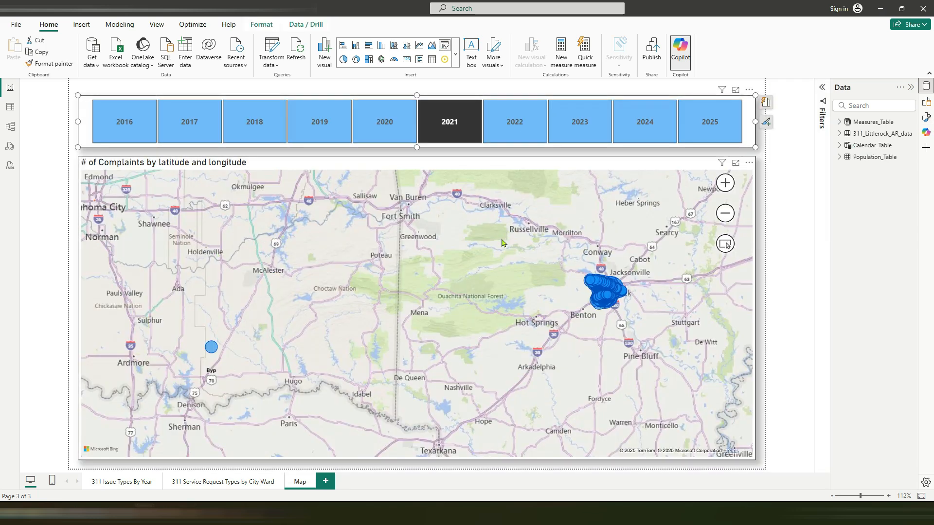
pyautogui.click(608, 136)
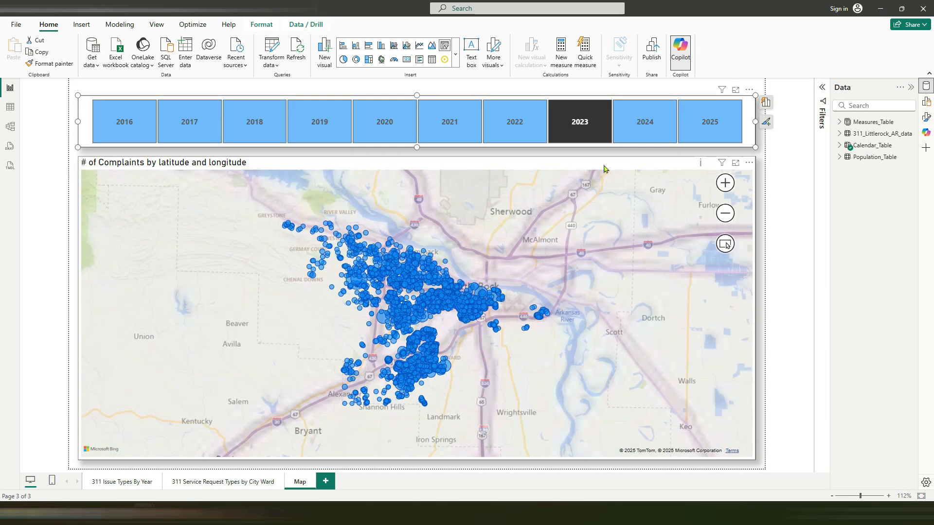
pyautogui.click(594, 118)
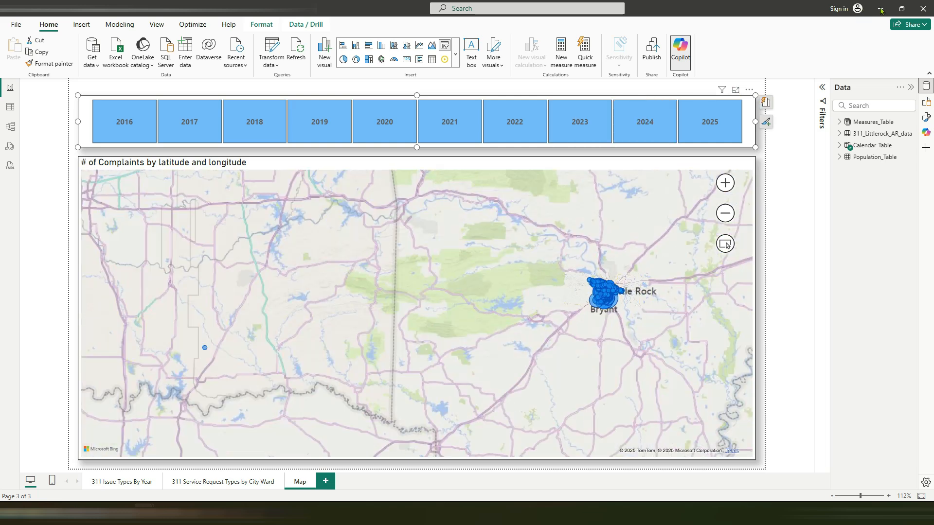
# Step: Deselect the slicer and add a new blank report page after Map
pyautogui.click(441, 471)
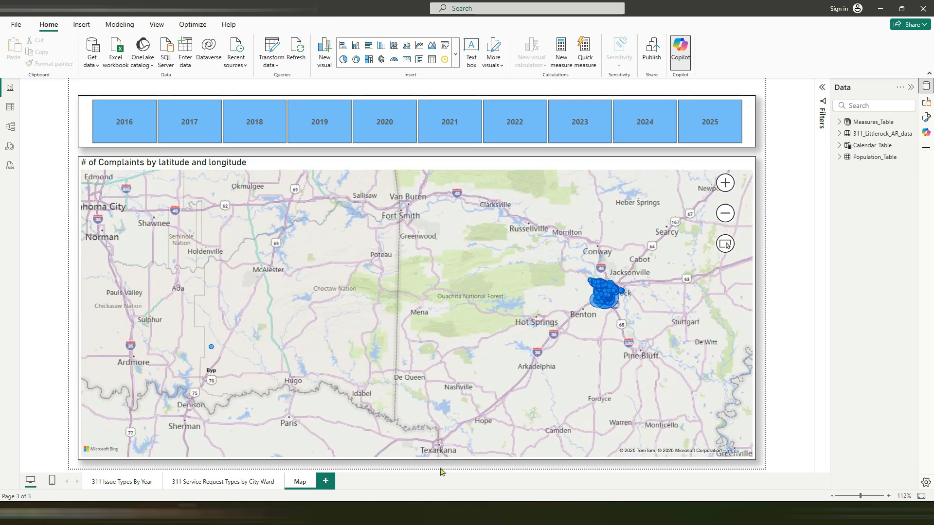
pyautogui.click(325, 481)
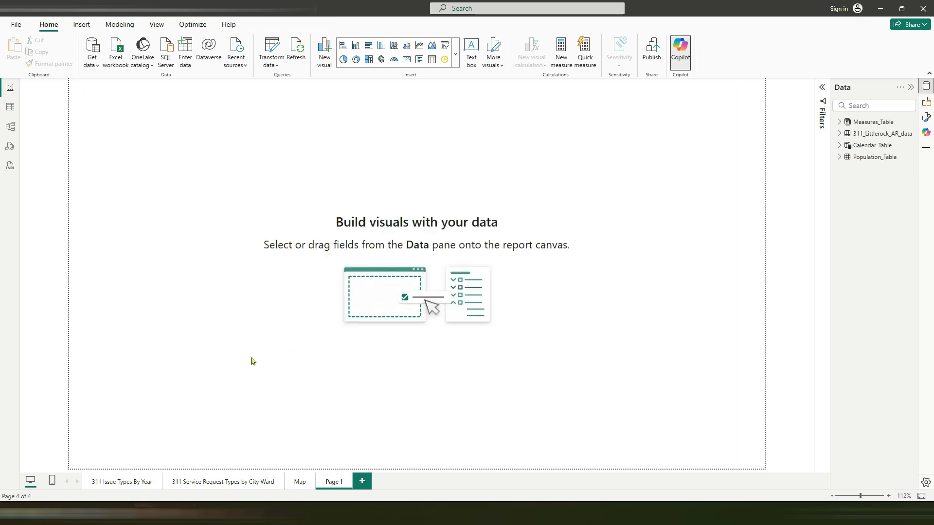
# Step: Examine the ticket_created_date_time, ticket_closed_date_time and ticket_status columns and the remaining columns of 311_Littlerock_AR_data in Table view
pyautogui.click(10, 109)
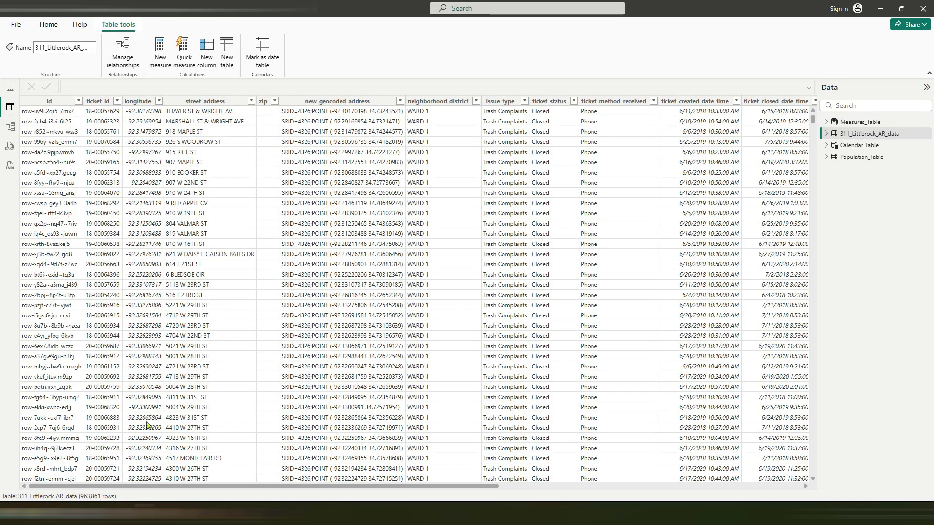
pyautogui.moveTo(225, 489); pyautogui.dragTo(412, 489)
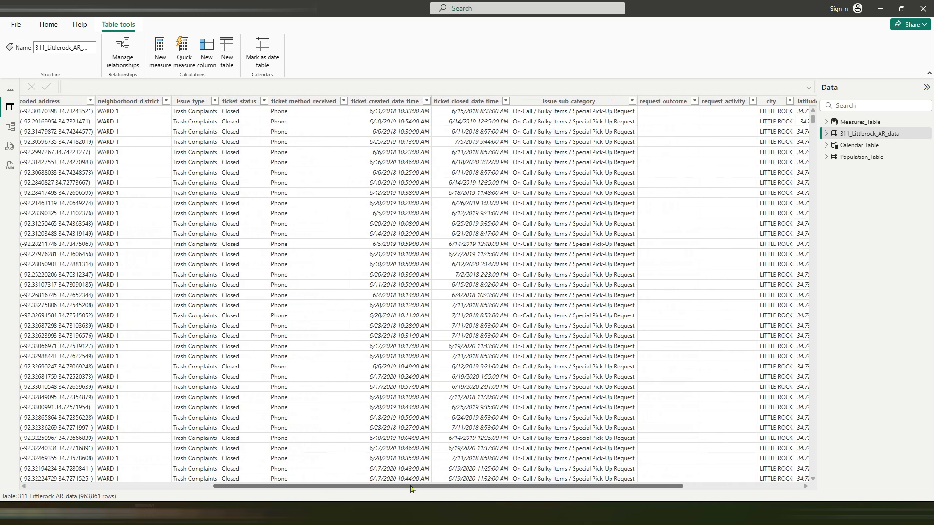
pyautogui.click(379, 102)
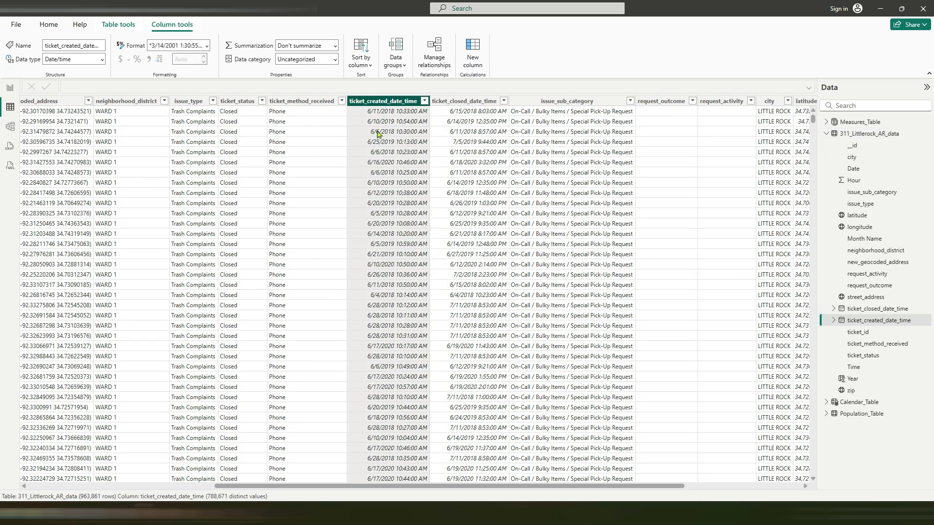
pyautogui.click(462, 102)
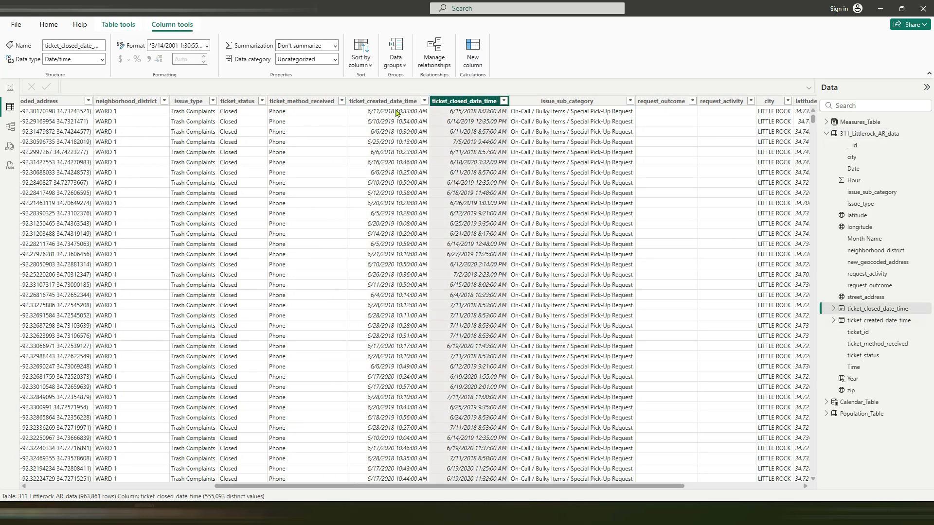
pyautogui.click(249, 101)
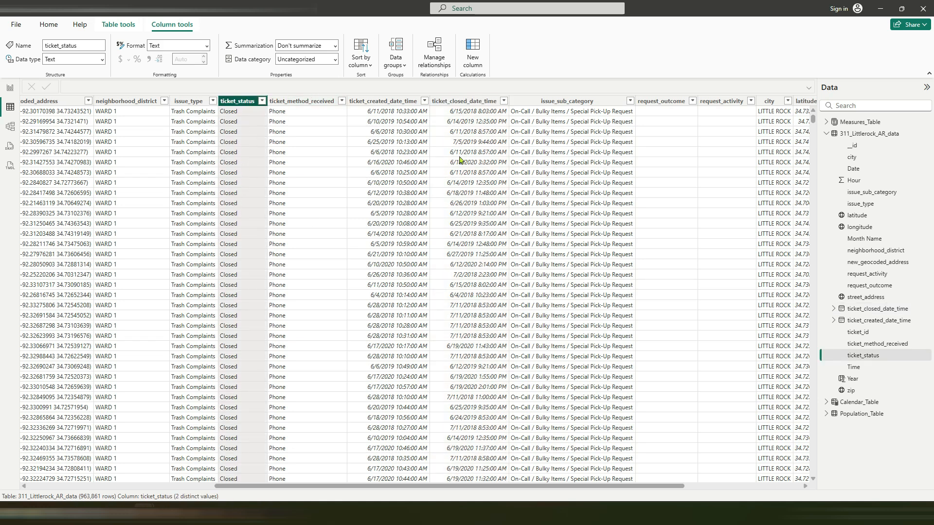
pyautogui.moveTo(574, 486); pyautogui.dragTo(689, 486)
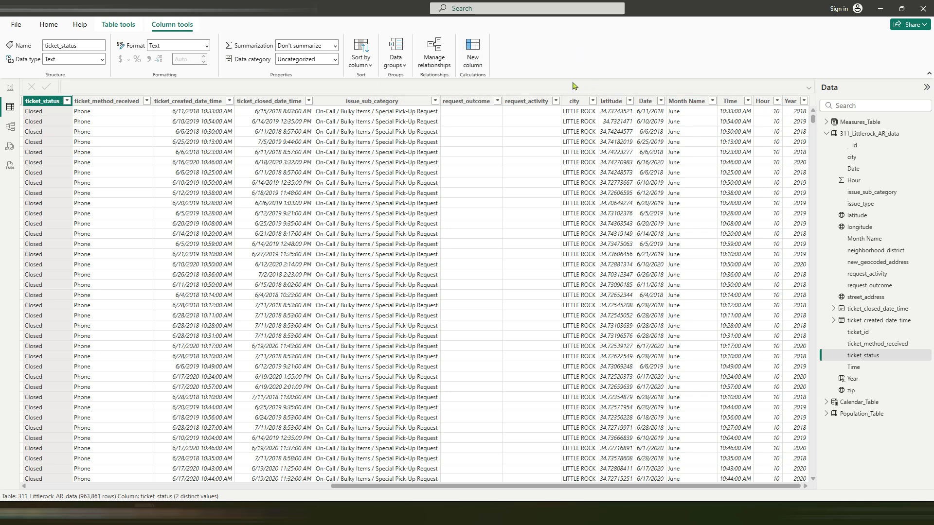
# Step: Return to the report and create a new measure in Measures_Table named "days between opened_closed"
pyautogui.click(10, 88)
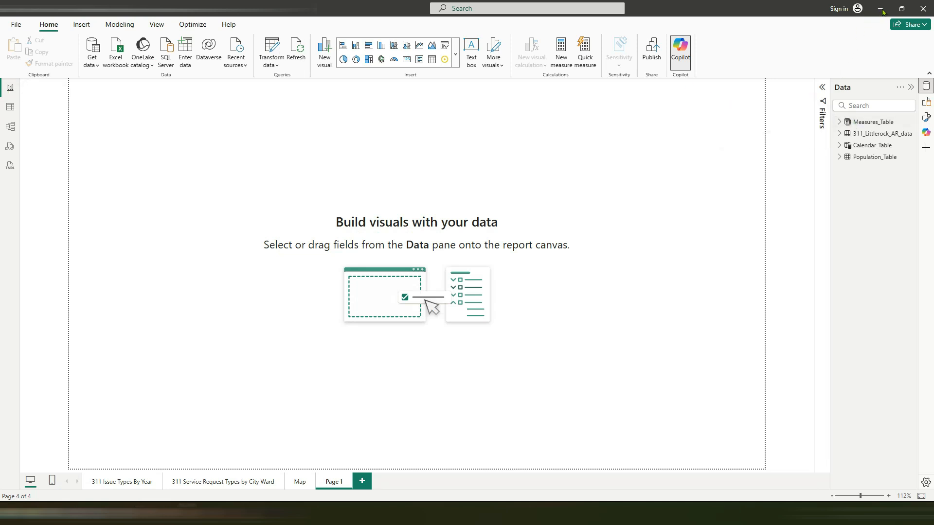
pyautogui.rightClick(859, 122)
pyautogui.click(801, 141)
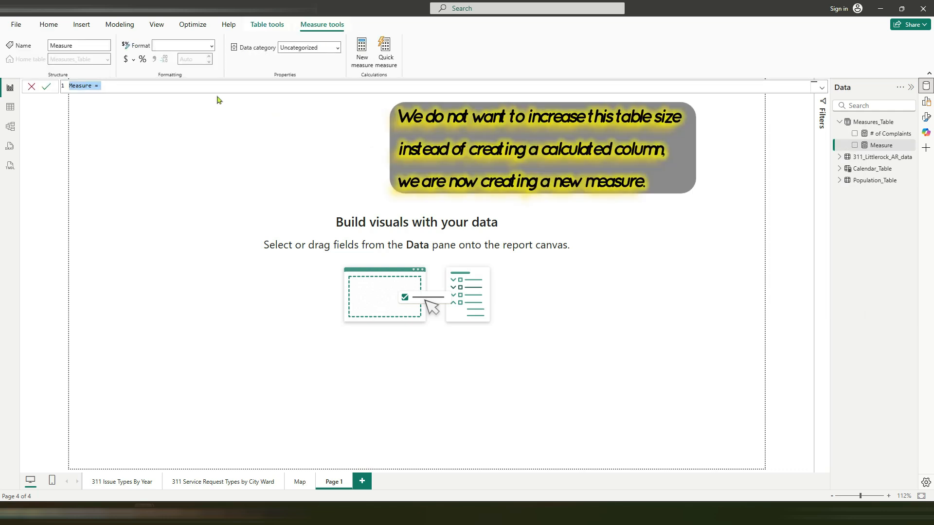
pyautogui.write('days between opened_closed')
pyautogui.hotkey('shift', 'Return')
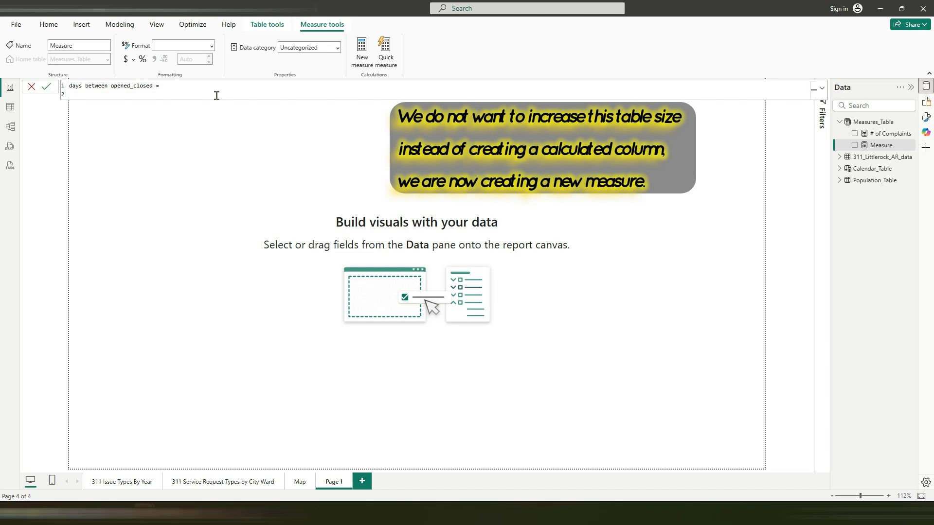
# Step: Start the measure's formula with CALCULATE and open a DATEDIFF function on an indented line inside it
pyautogui.write('CALCULATE(')
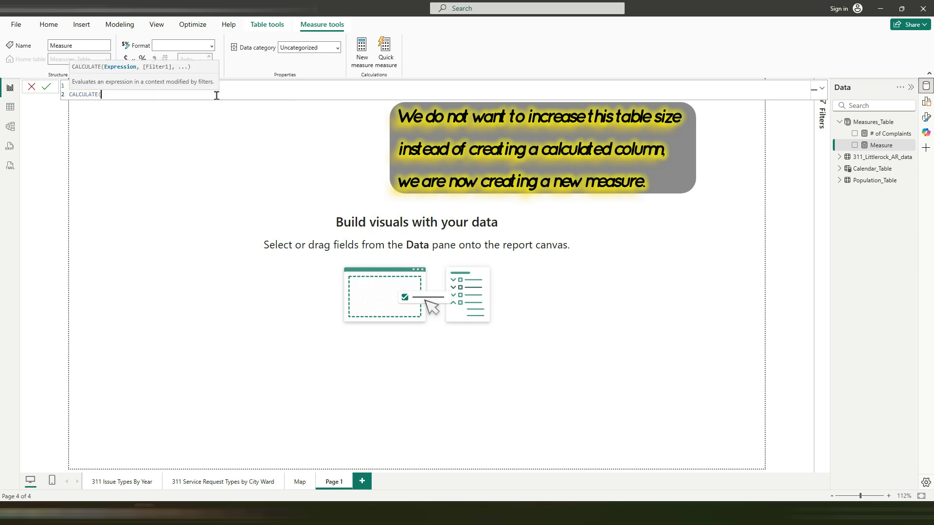
pyautogui.hotkey('shift', 'Return')
pyautogui.press('Tab')
pyautogui.write('D')
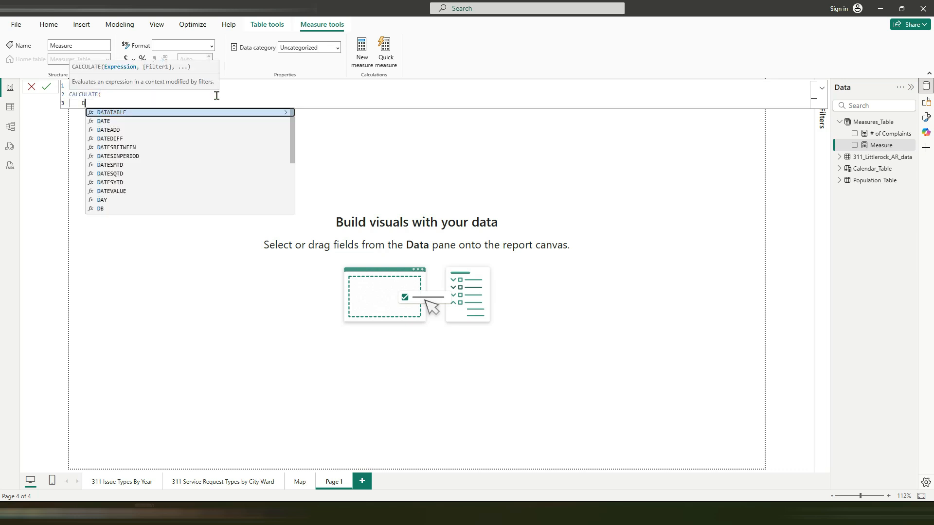
pyautogui.write('atediff')
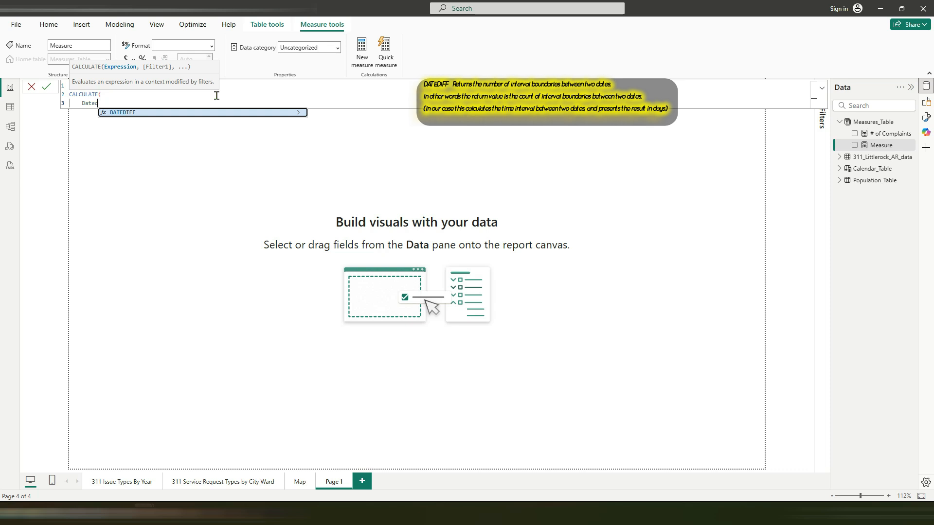
pyautogui.press('Tab')
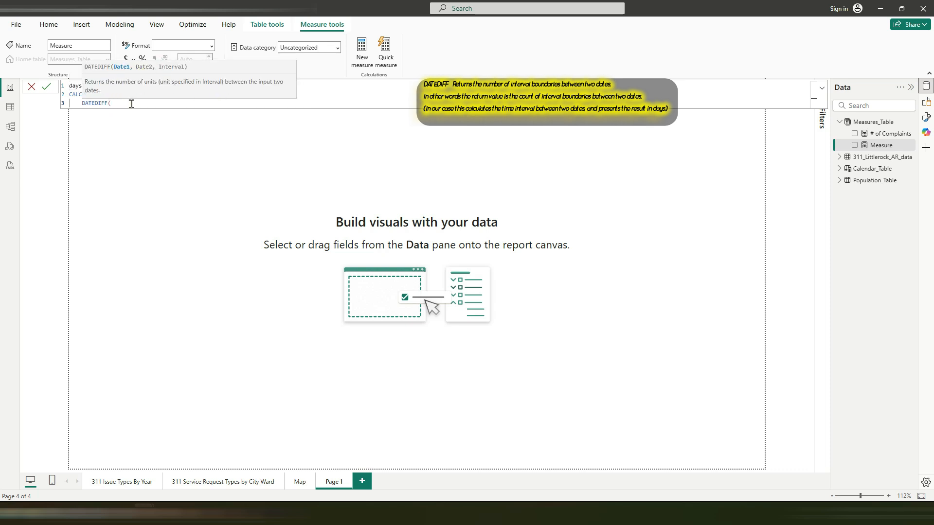
# Step: Enter SELECTEDVALUE('311_Littlerock_AR_data'[ticket_created_date_time]) on its own line as DATEDIFF's first date argument
pyautogui.hotkey('shift', 'Return')
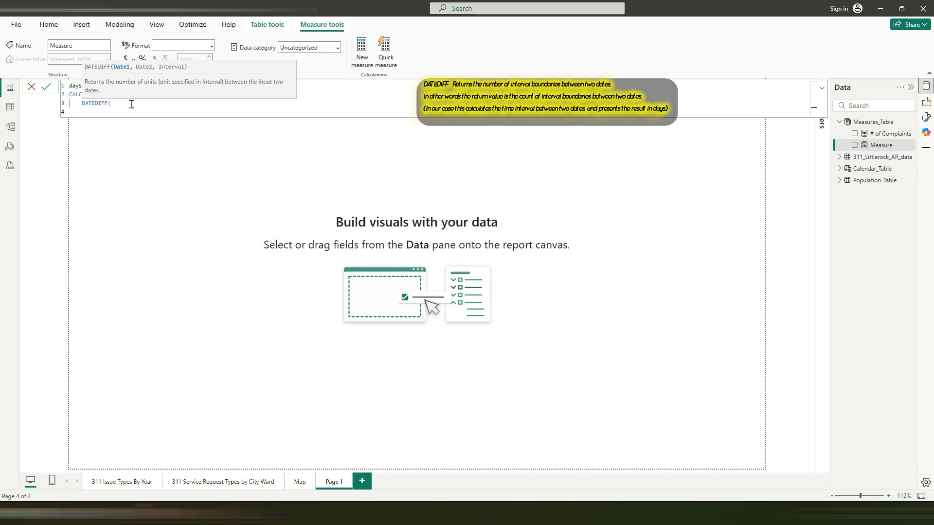
pyautogui.press('Tab')
pyautogui.write('sele')
pyautogui.press('Down')
pyautogui.press('Down')
pyautogui.press('Down')
pyautogui.press('Down')
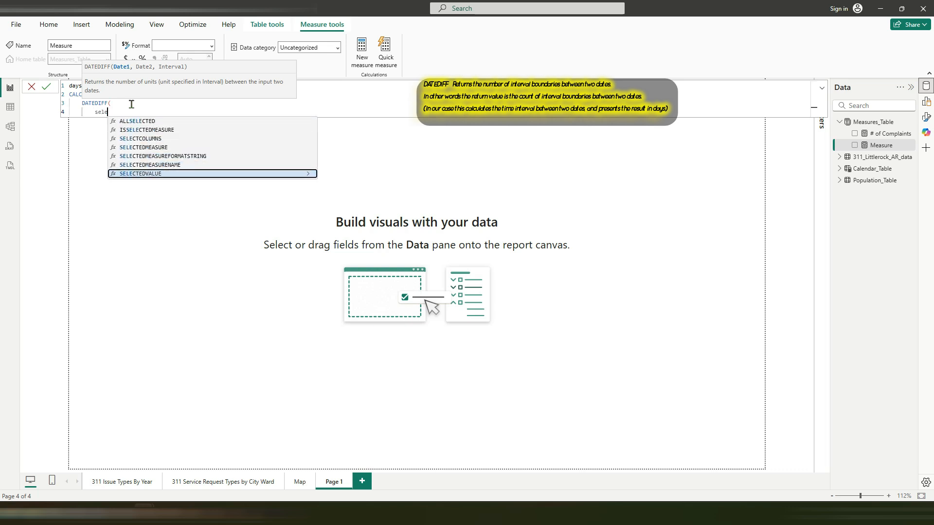
pyautogui.press('Tab')
pyautogui.write('cr')
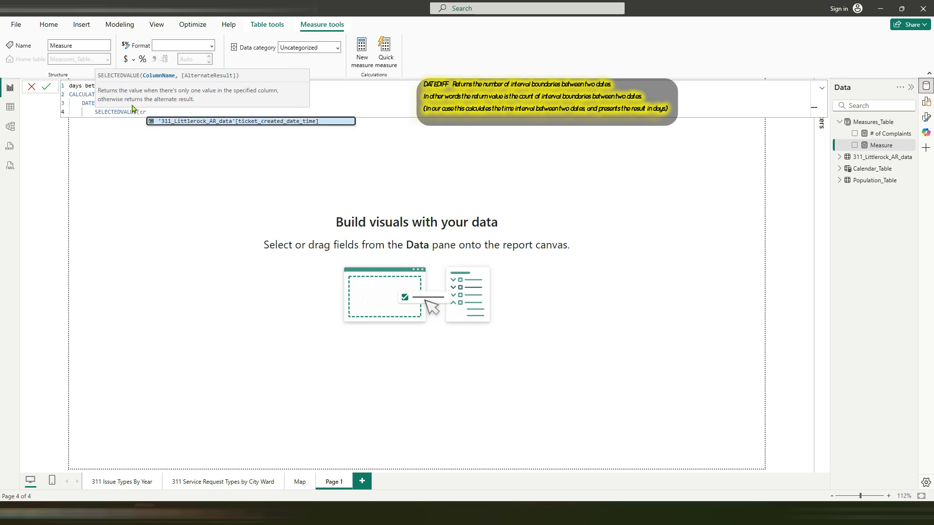
pyautogui.press('Tab')
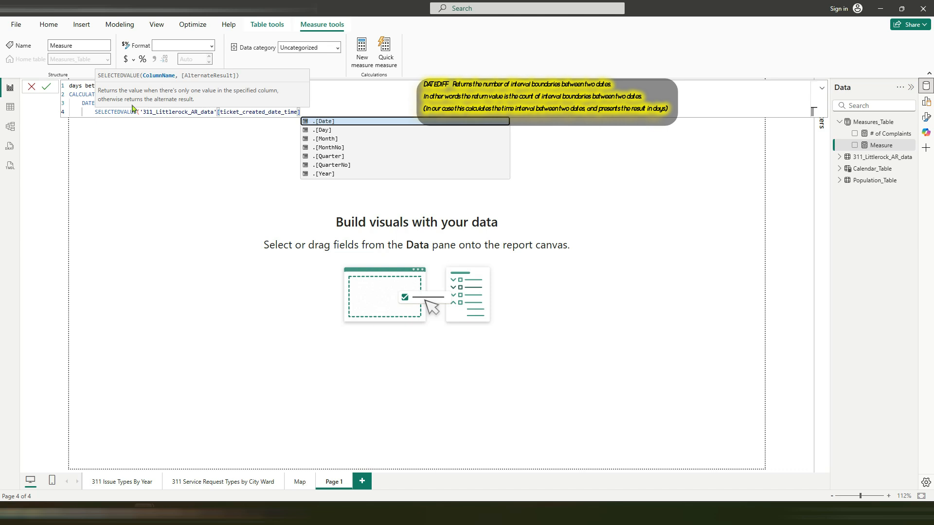
pyautogui.write(')')
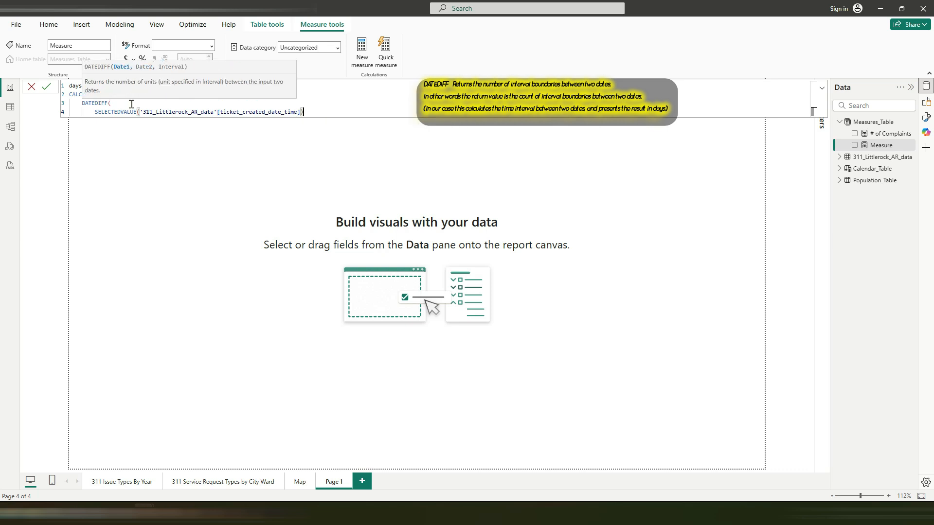
pyautogui.write(',')
pyautogui.hotkey('shift', 'Return')
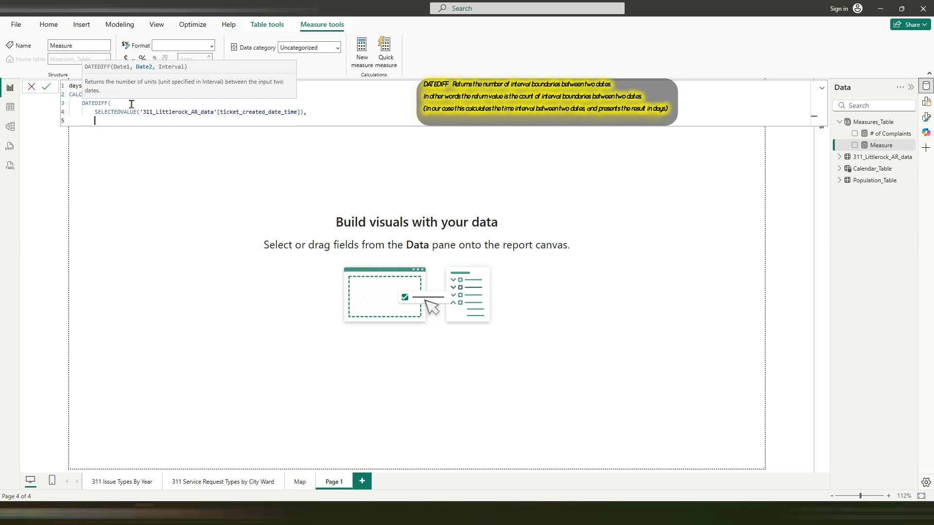
# Step: Enter SELECTEDVALUE('311_Littlerock_AR_data'[ticket_closed_date_time]) followed by a comma as DATEDIFF's second date argument
pyautogui.write('sele')
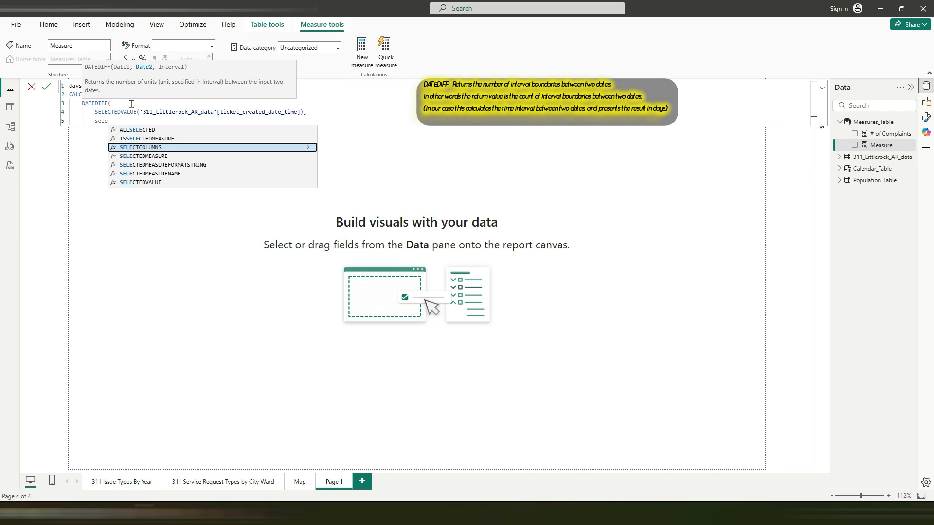
pyautogui.press('Down')
pyautogui.press('Down')
pyautogui.press('Down')
pyautogui.press('Down')
pyautogui.press('Tab')
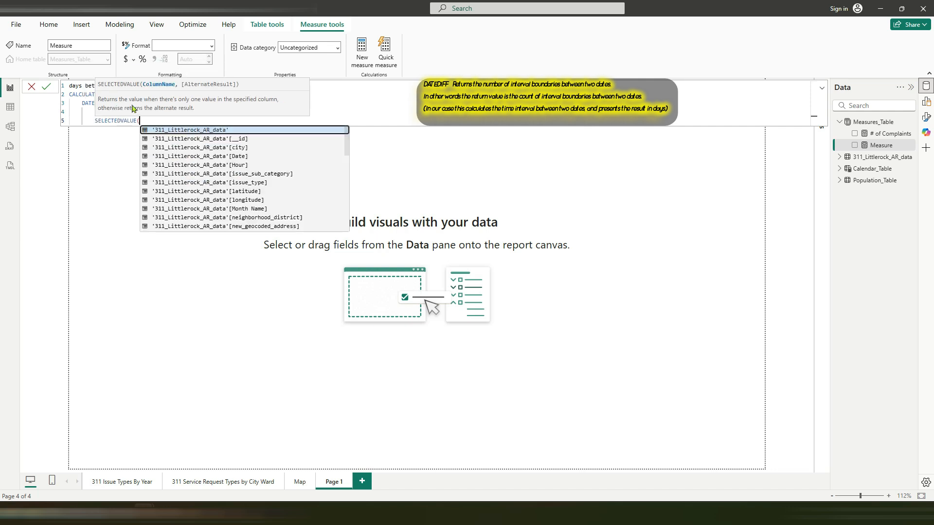
pyautogui.write("'311_Littlerock_AR_data'[ticket_closed_date_time]")
pyautogui.press('Tab')
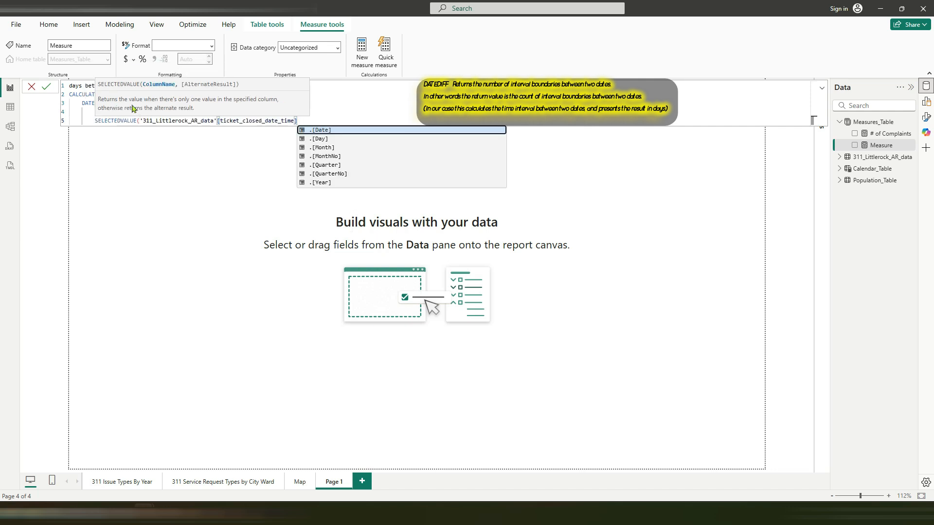
pyautogui.write('),')
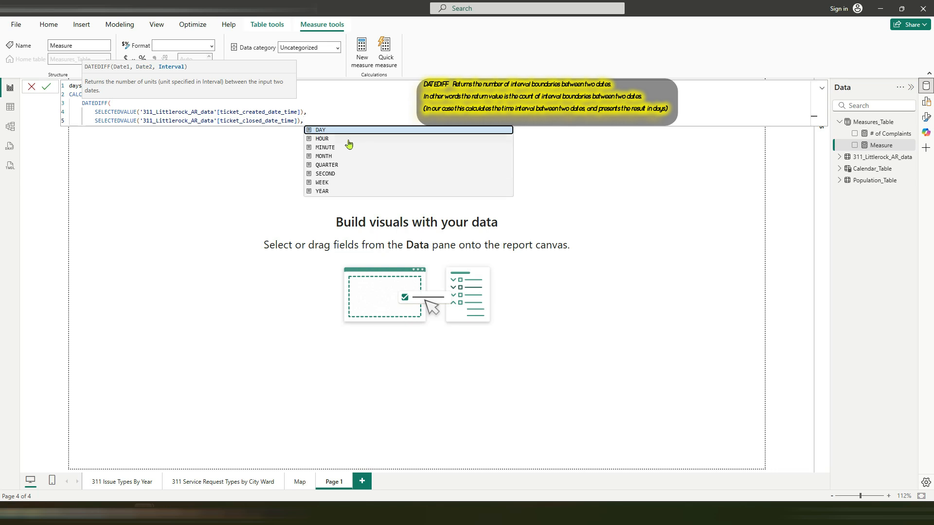
# Step: Set DATEDIFF's interval to DAY, close the function, and start a new line for CALCULATE's filter argument
pyautogui.click(326, 130)
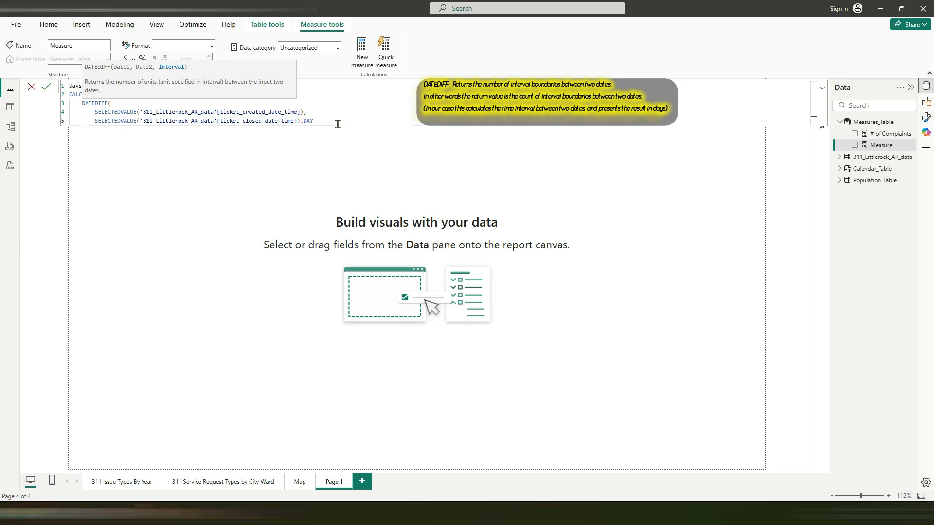
pyautogui.write(')')
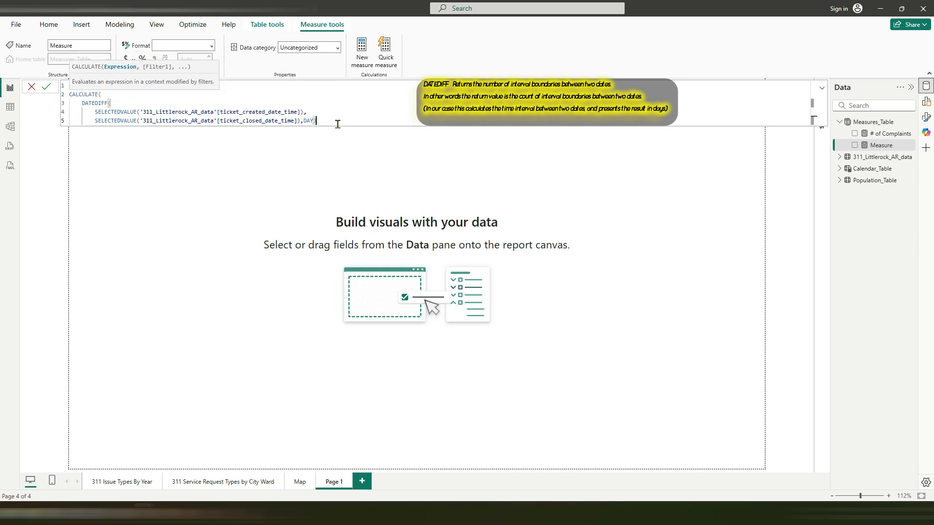
pyautogui.write(',')
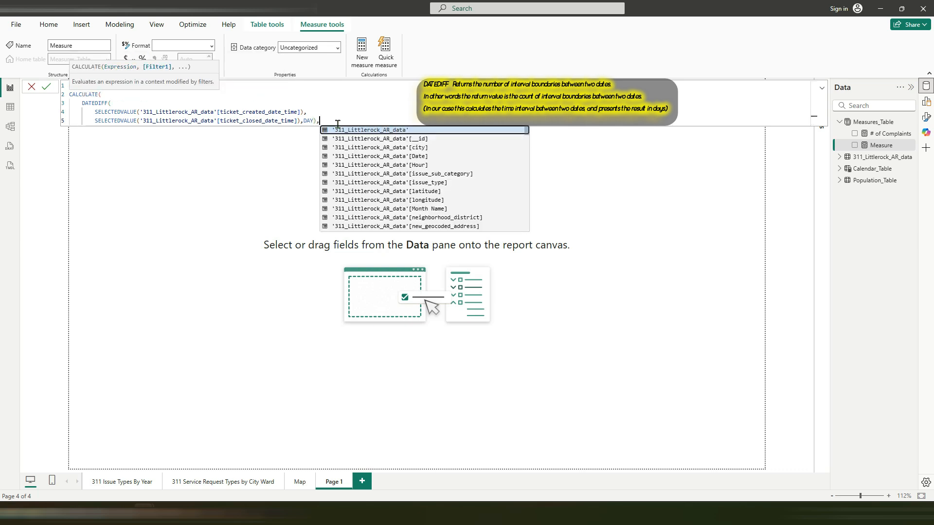
pyautogui.hotkey('shift', 'Return')
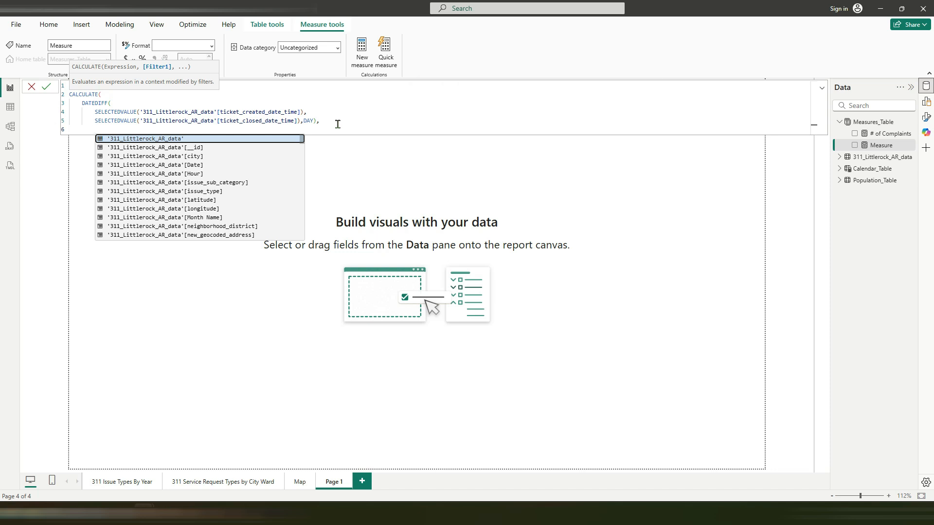
pyautogui.write("'3")
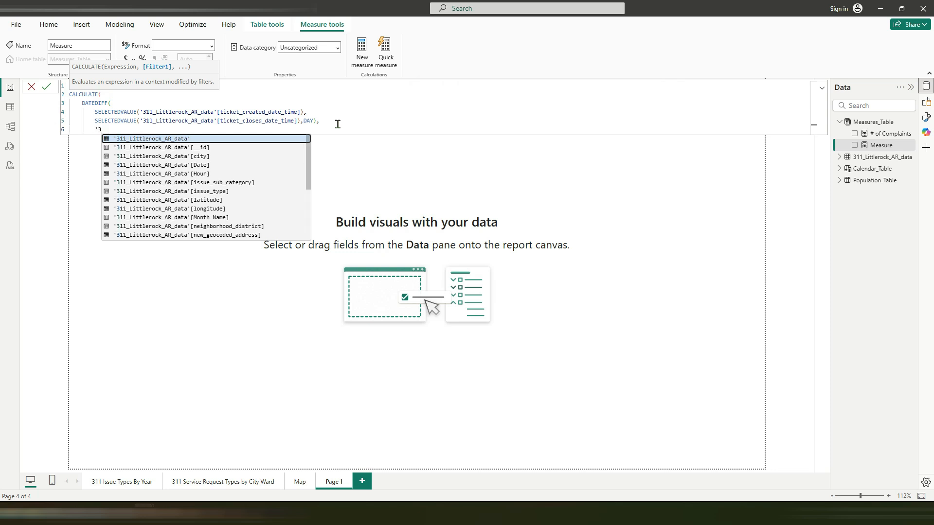
pyautogui.press('Down')
pyautogui.press('Down')
pyautogui.press('Down')
pyautogui.press('Down')
pyautogui.press('Down')
pyautogui.press('Down')
pyautogui.press('Down')
pyautogui.press('Down')
pyautogui.press('Down')
pyautogui.press('Down')
pyautogui.press('Down')
pyautogui.press('Down')
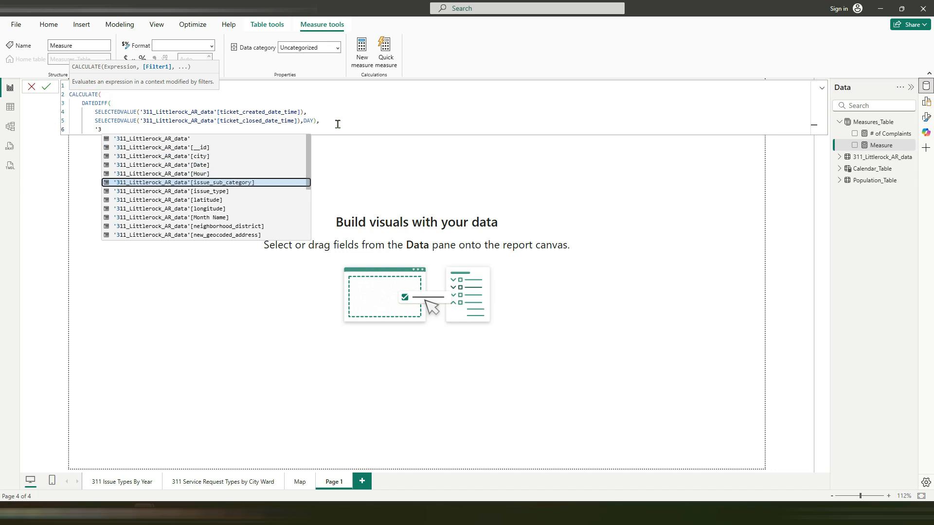
pyautogui.press('Down')
pyautogui.press('Down')
pyautogui.press('Down')
pyautogui.press('Down')
pyautogui.press('Down')
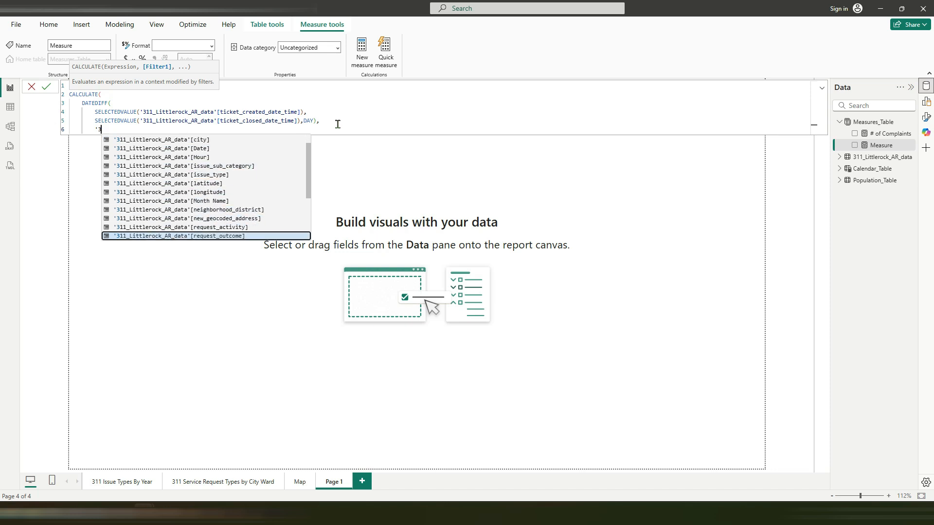
pyautogui.press('Down')
pyautogui.press('Down')
pyautogui.press('Down')
pyautogui.press('Down')
pyautogui.press('Down')
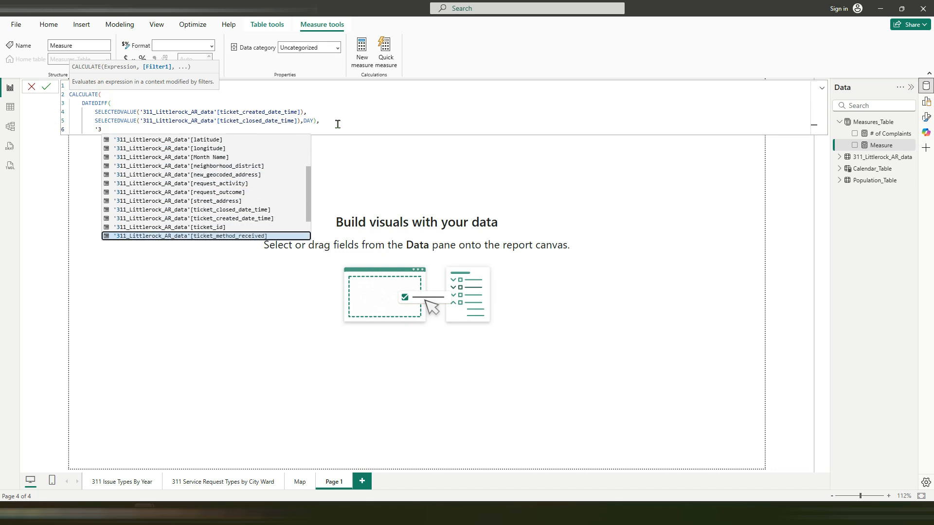
pyautogui.press('Down')
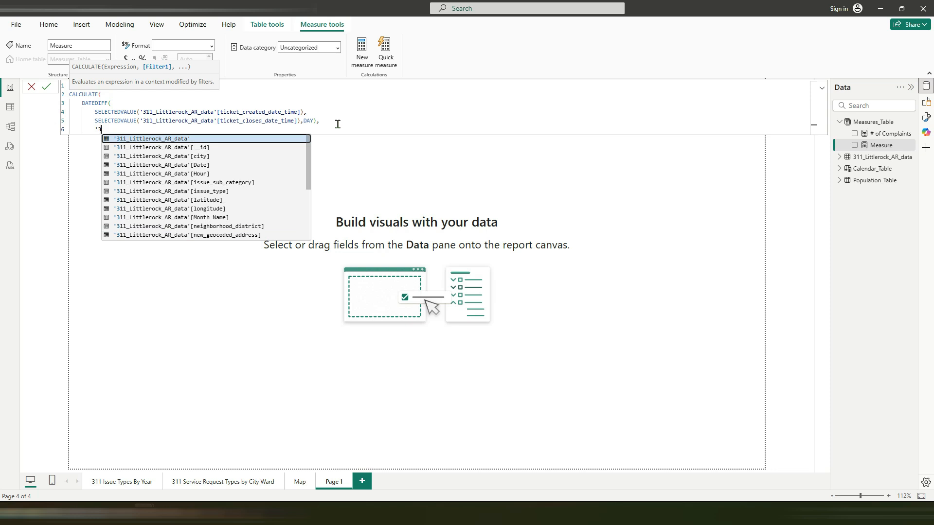
pyautogui.press('Down')
pyautogui.press('Down')
pyautogui.press('Down')
pyautogui.press('Down')
pyautogui.press('Down')
pyautogui.press('Down')
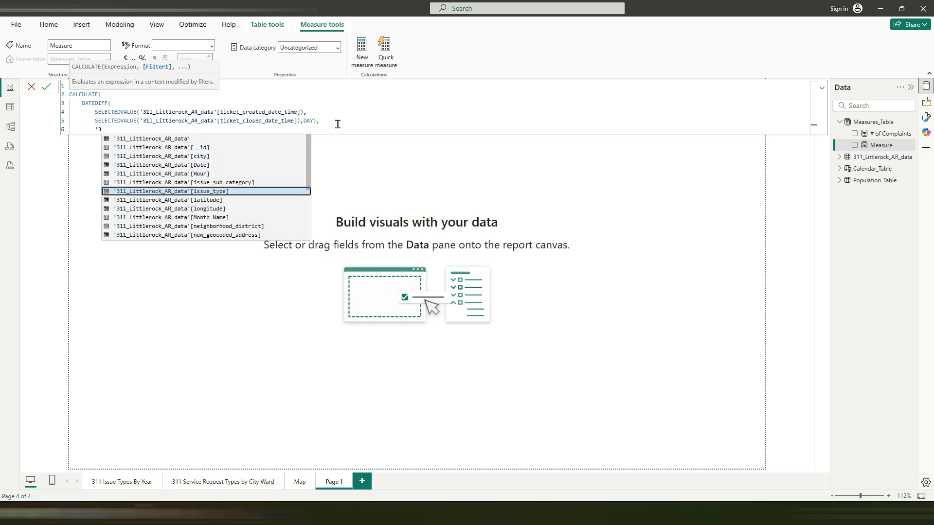
pyautogui.press('Down')
pyautogui.press('Down')
pyautogui.press('Down')
pyautogui.press('Down')
pyautogui.press('Down')
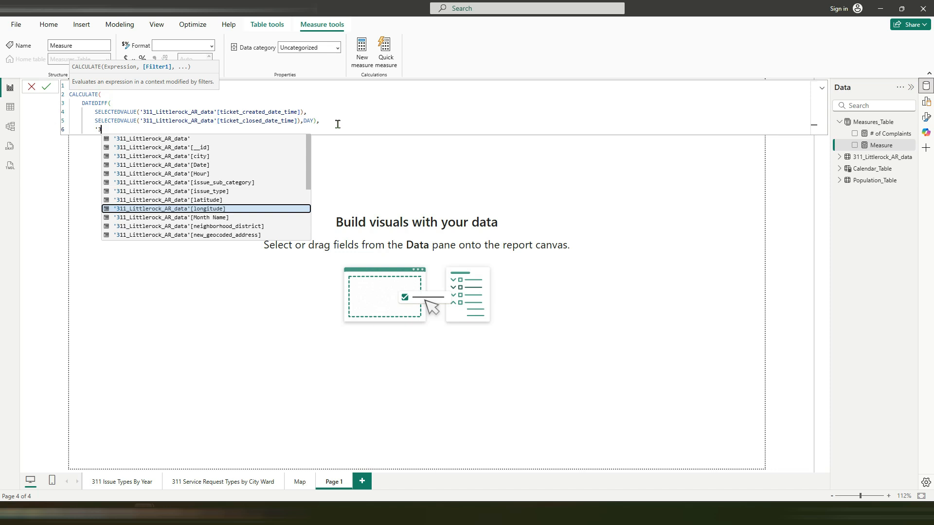
pyautogui.press('Down')
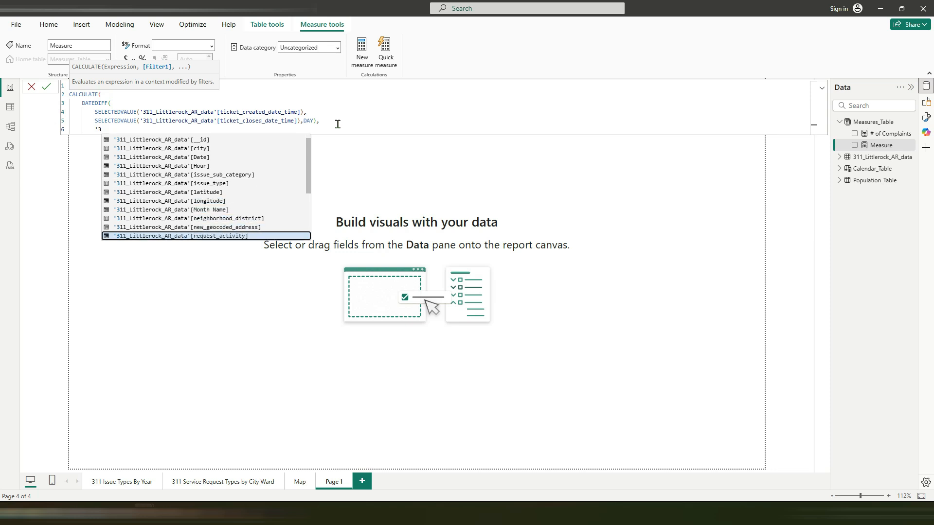
pyautogui.press('Down')
pyautogui.press('Down')
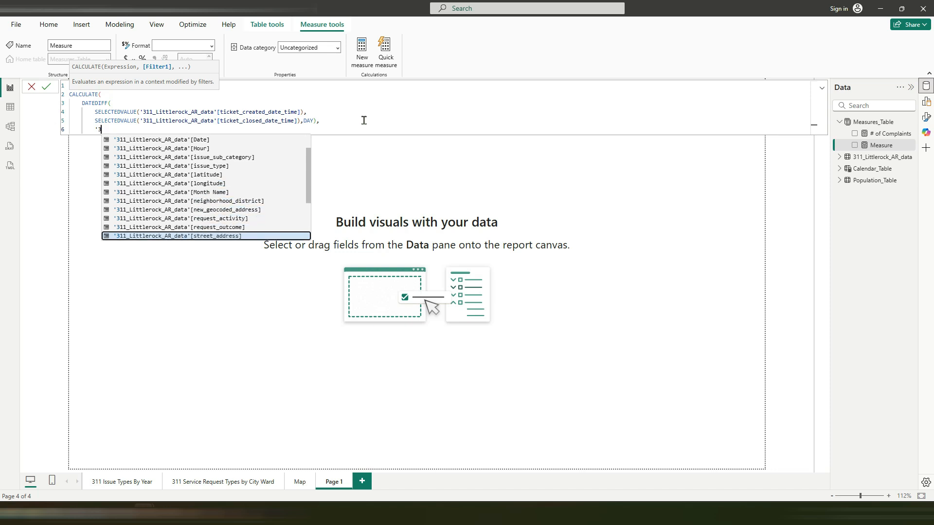
pyautogui.press('Escape')
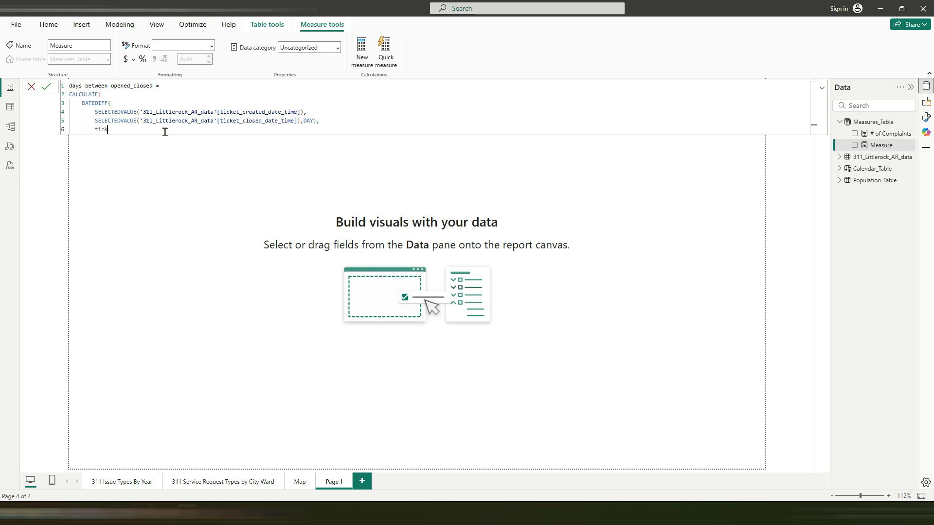
# Step: Add the filter '311_Littlerock_AR_data'[ticket_status] = "Closed" to the CALCULATE function
pyautogui.write('et')
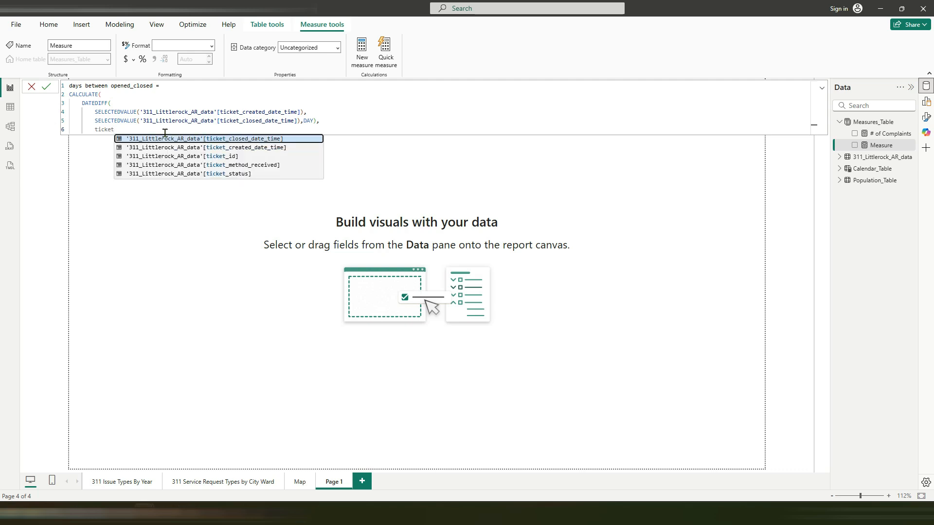
pyautogui.press('Down')
pyautogui.press('Down')
pyautogui.press('Down')
pyautogui.press('Down')
pyautogui.press('Tab')
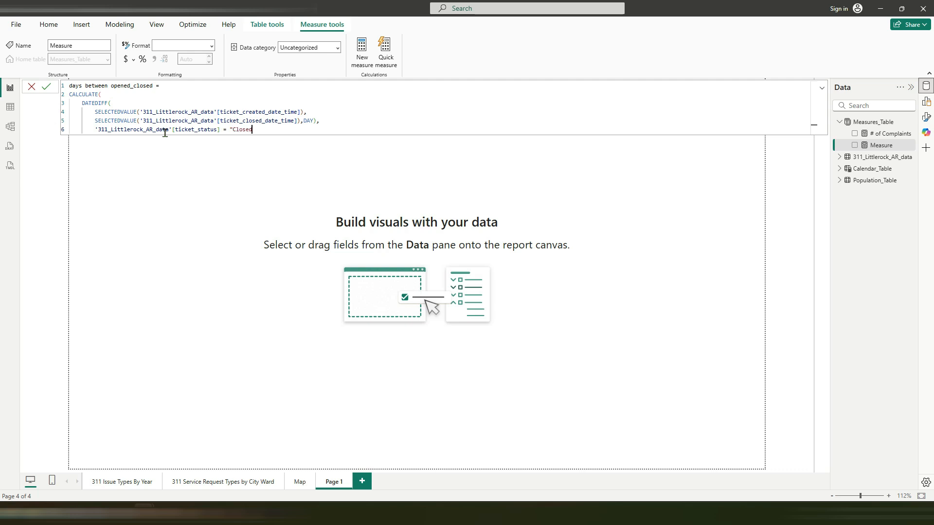
pyautogui.write('= "Closed"')
# Step: Close CALCULATE on its own line, commit the measure, and format it with a thousands separator
pyautogui.press('Return')
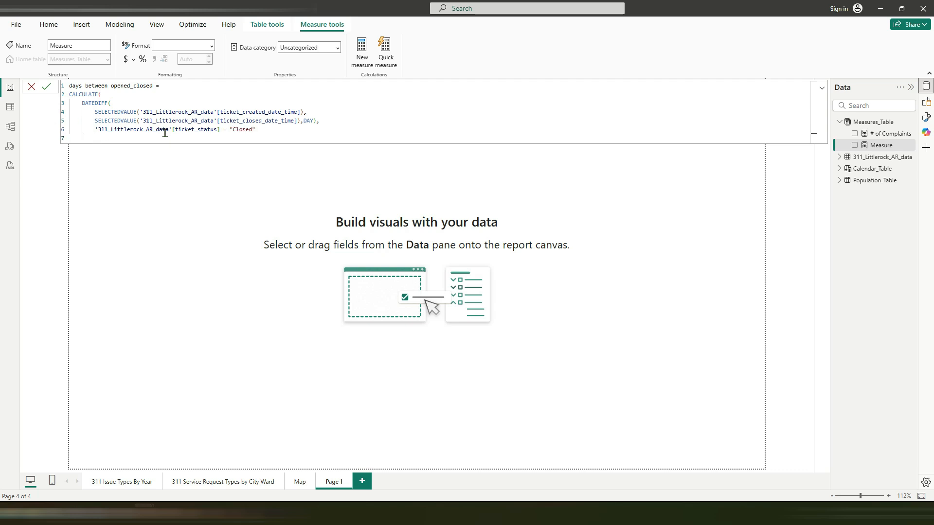
pyautogui.write(')')
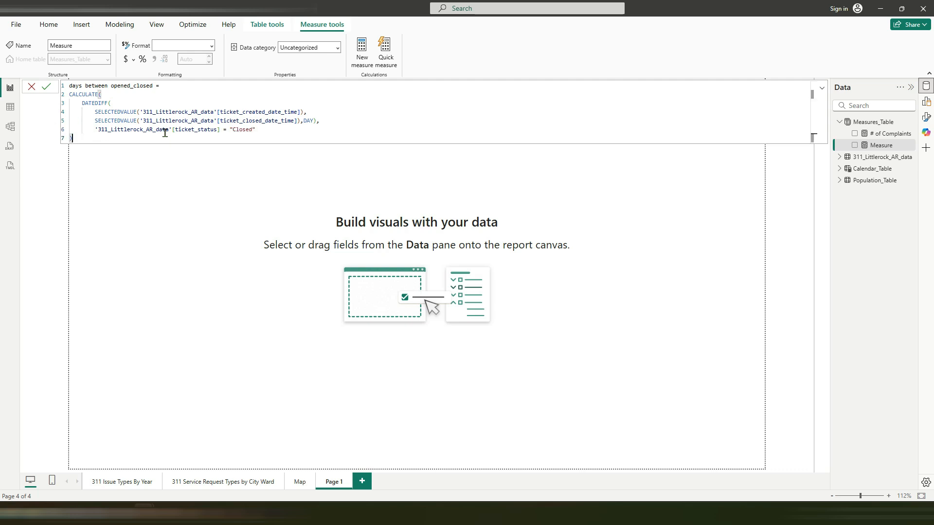
pyautogui.click(47, 87)
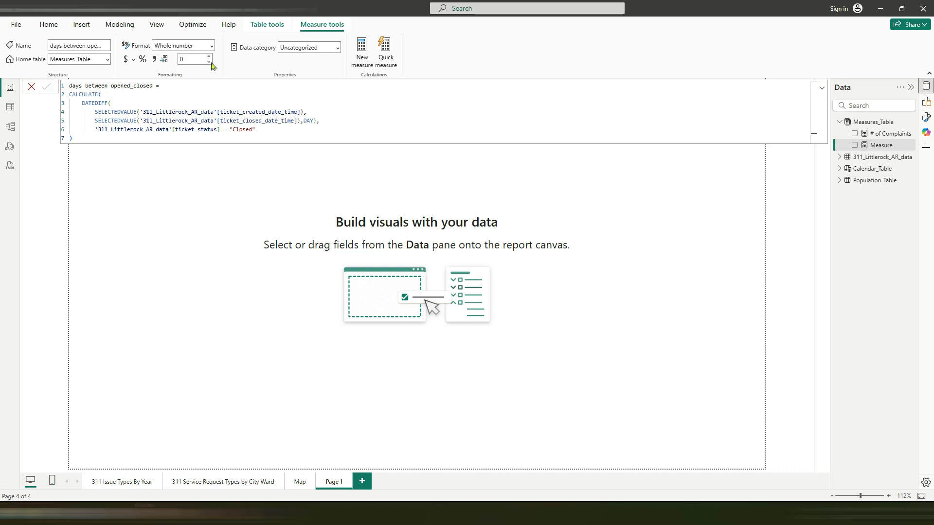
pyautogui.click(155, 60)
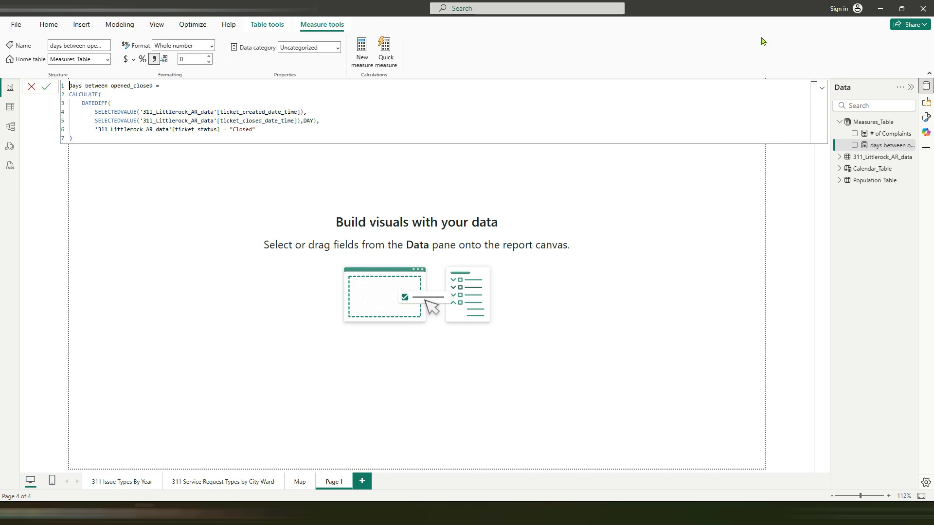
# Step: Rename report page Page 1 as "Days between Opened and closed"
pyautogui.click(880, 12)
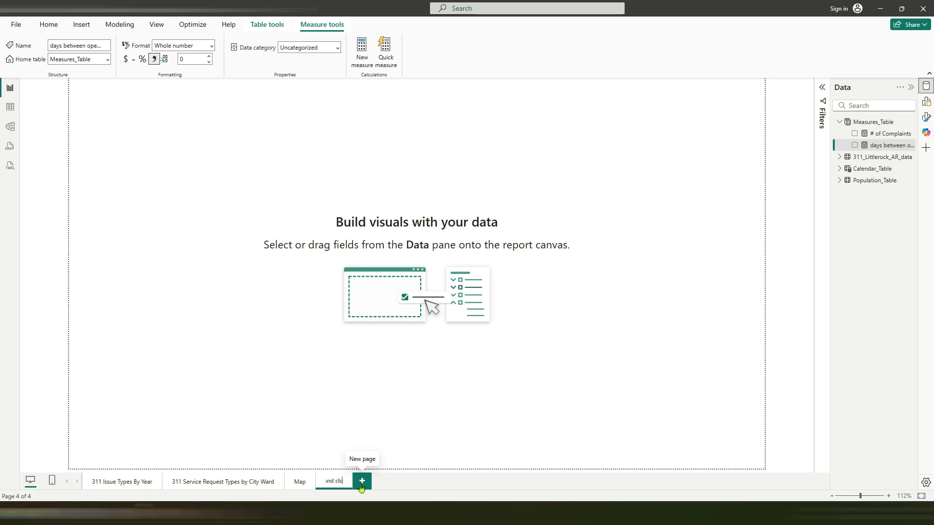
pyautogui.press('Return')
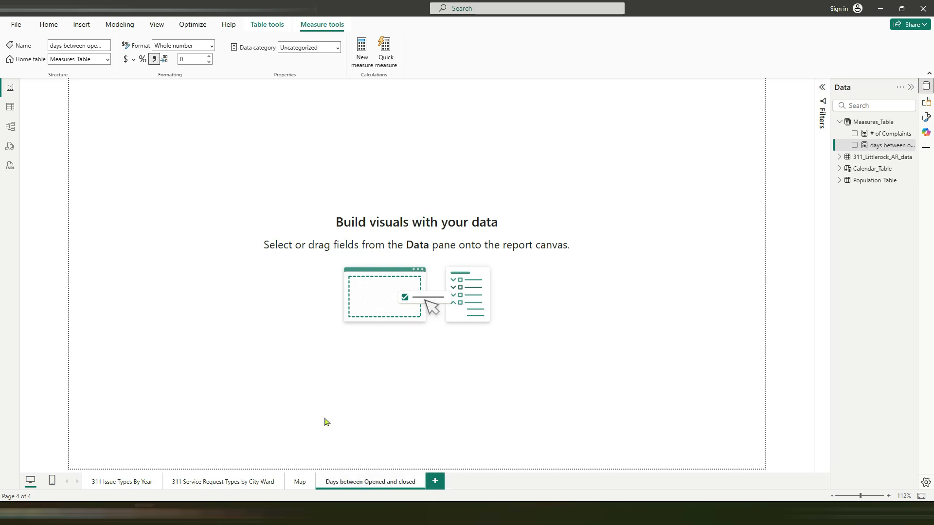
pyautogui.click(265, 181)
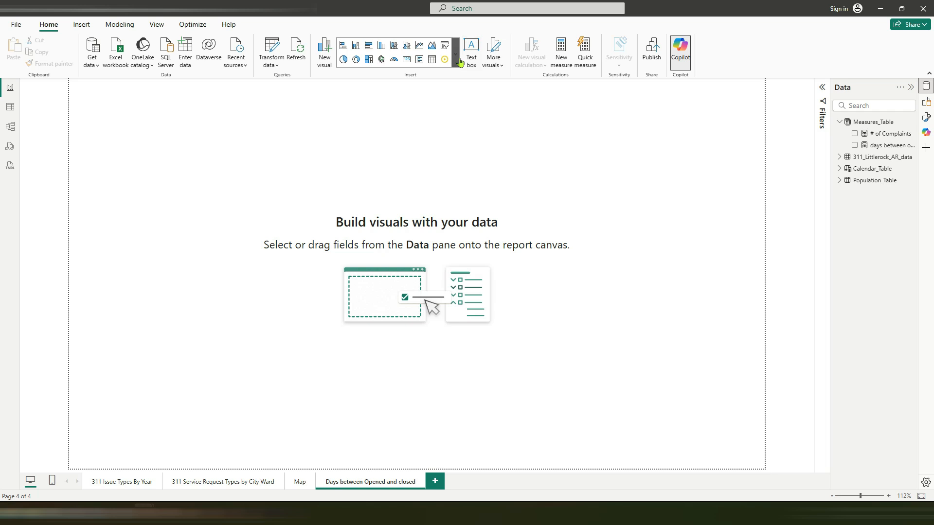
# Step: Add a slicer to the page and populate it with issue_type from 311_Littlerock_AR_data
pyautogui.click(444, 49)
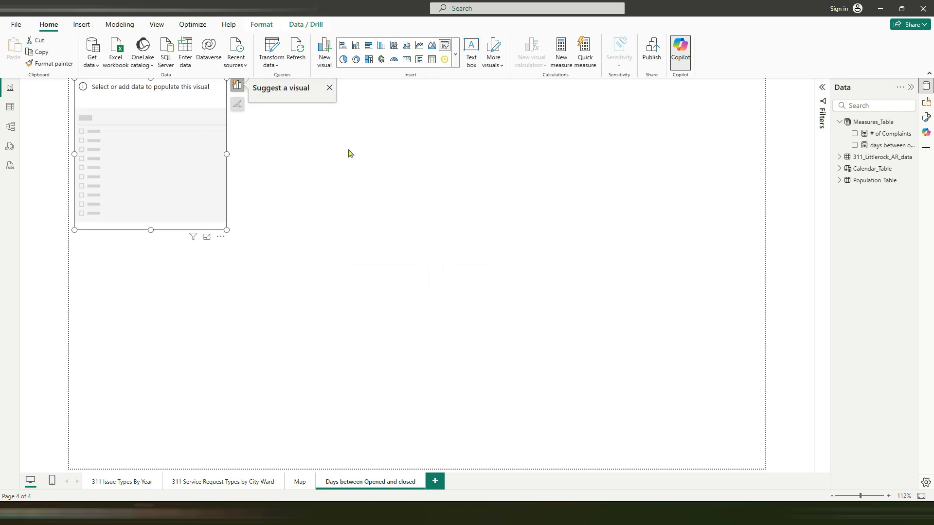
pyautogui.click(839, 158)
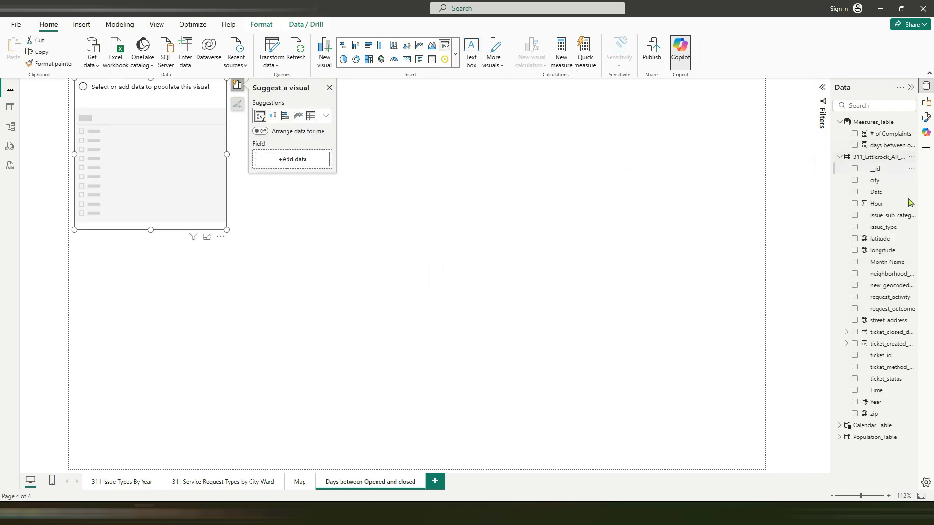
pyautogui.click(855, 227)
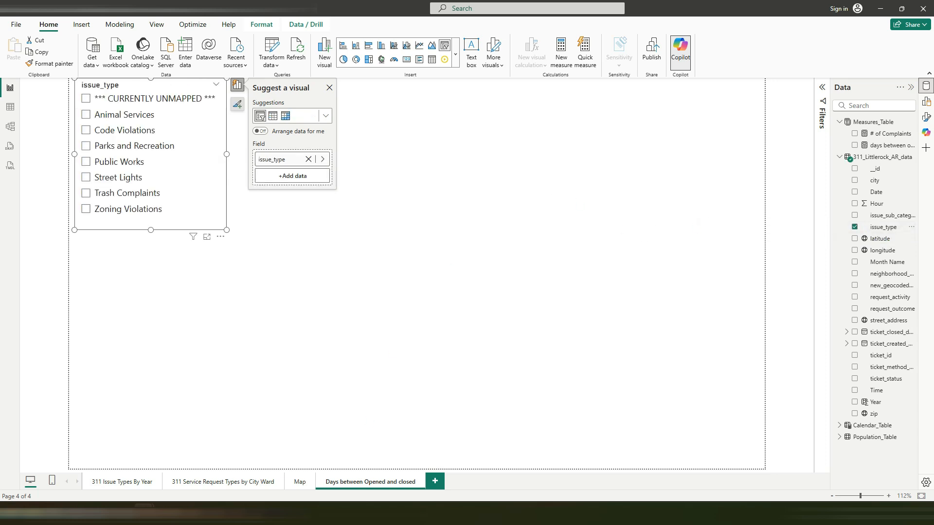
# Step: Copy the Map page year slicer's formatting onto the issue_type slicer with Format Painter, and resize it into a row across the page width
pyautogui.click(297, 483)
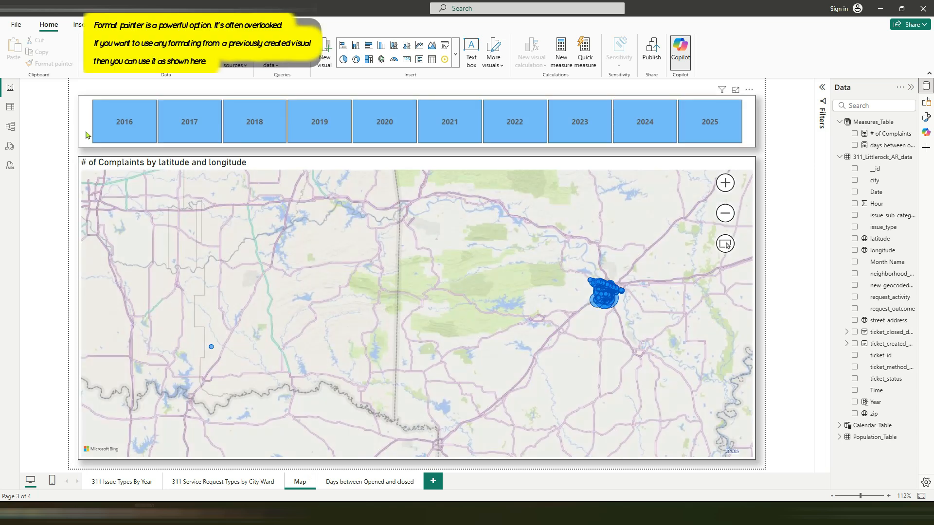
pyautogui.click(87, 134)
pyautogui.click(63, 66)
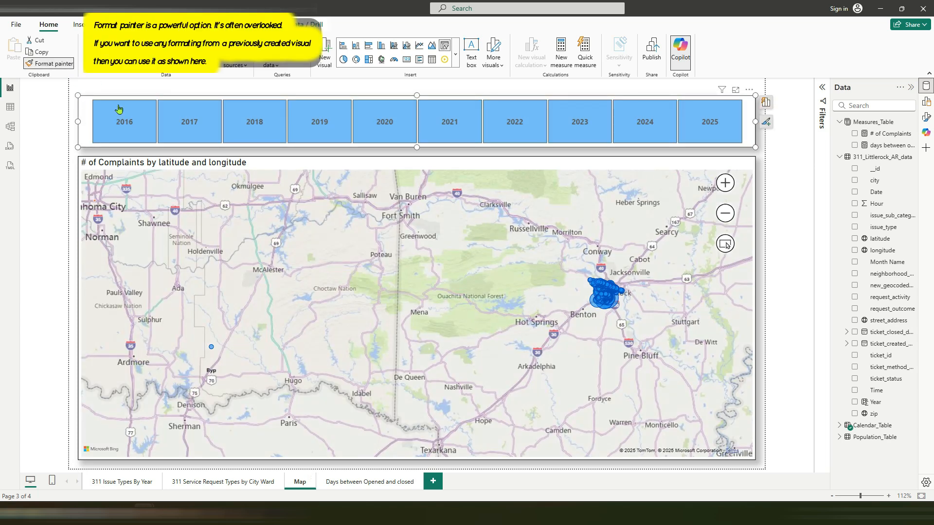
pyautogui.click(381, 483)
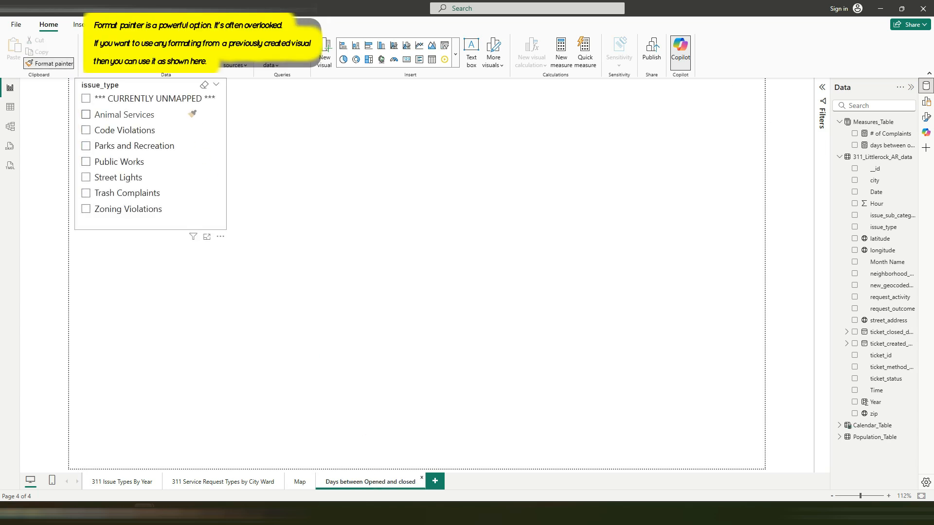
pyautogui.click(221, 124)
pyautogui.moveTo(225, 229); pyautogui.dragTo(751, 121)
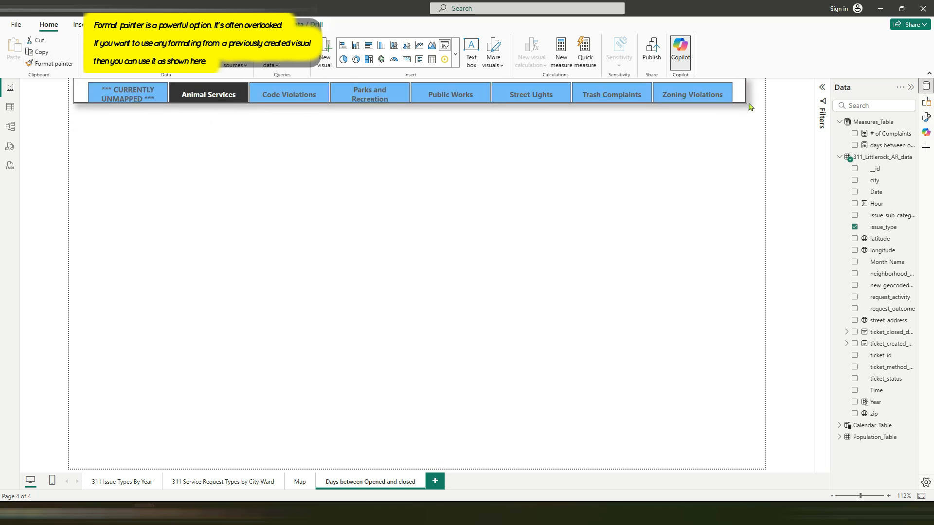
# Step: Insert an empty table visual below the issue_type slicer and enlarge it to fill most of the remaining page
pyautogui.click(182, 181)
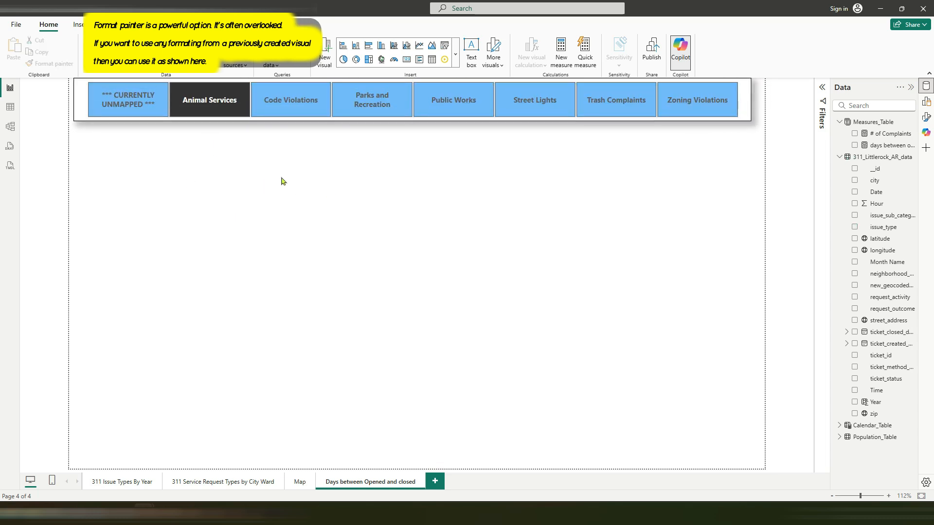
pyautogui.click(431, 65)
pyautogui.moveTo(413, 256); pyautogui.dragTo(444, 451)
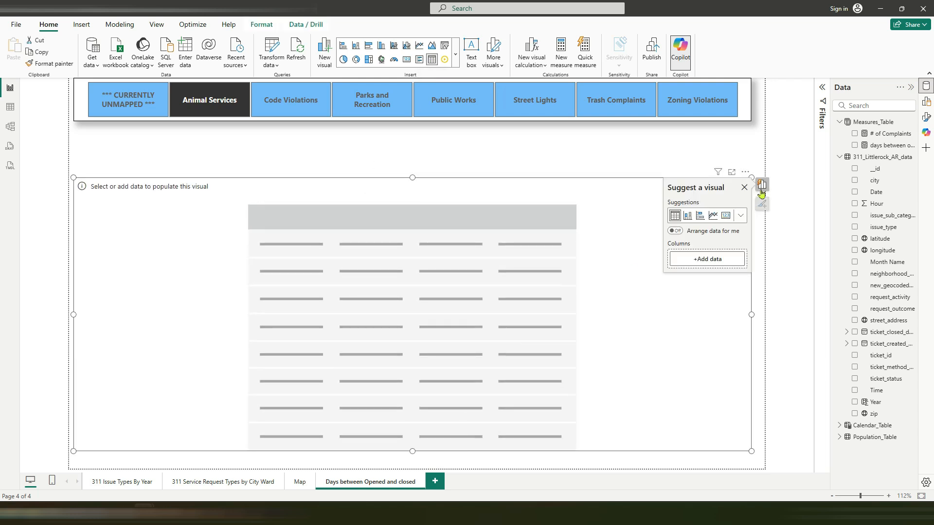
# Step: Add the issue_sub_category field from 311_Littlerock_AR_data as the first column of the empty table visual
pyautogui.click(725, 265)
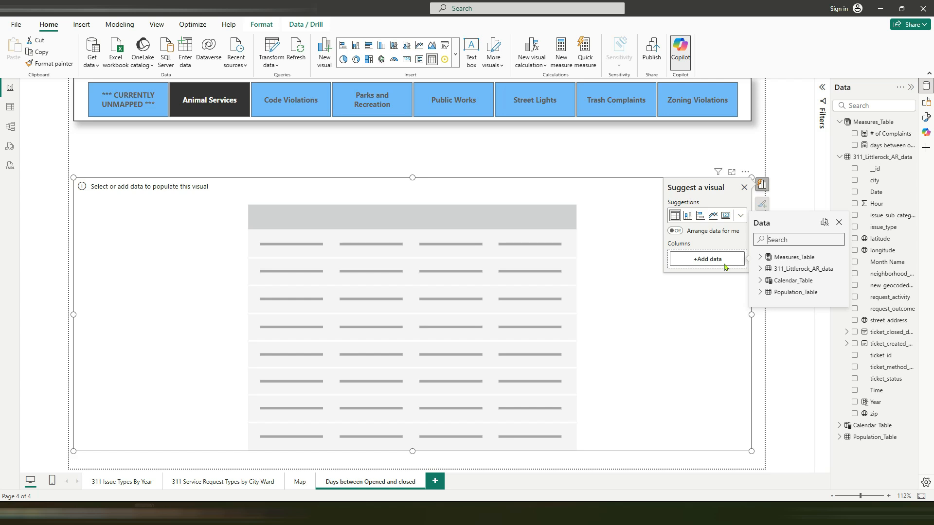
pyautogui.click(759, 269)
pyautogui.moveTo(843, 259); pyautogui.dragTo(845, 269)
pyautogui.click(775, 274)
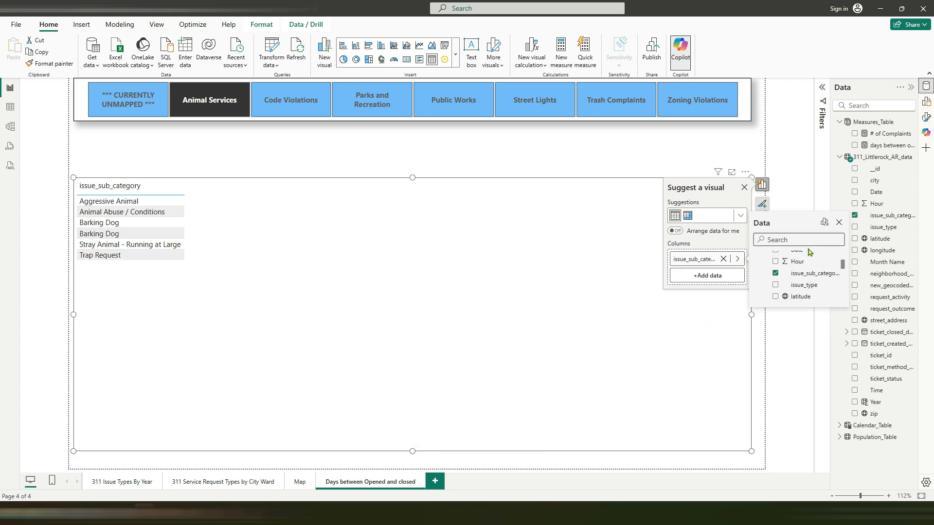
pyautogui.write('ope')
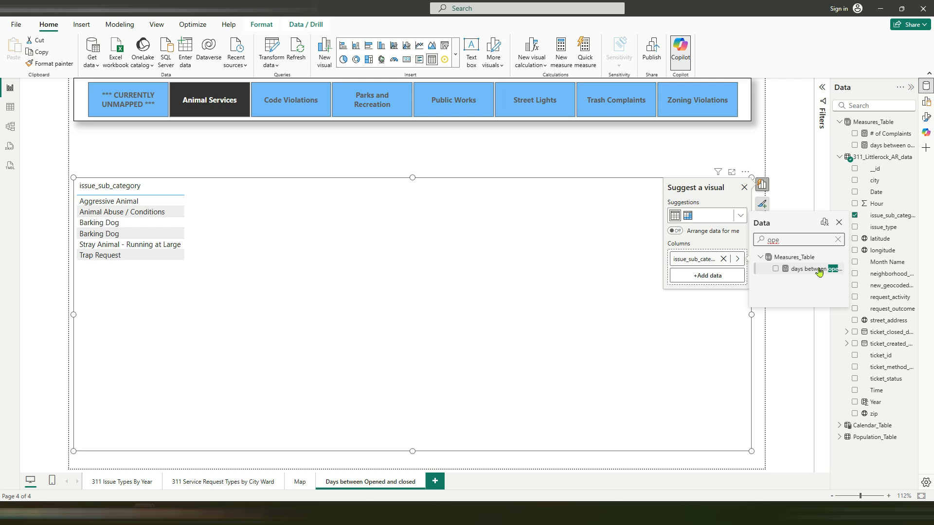
pyautogui.press('BackSpace')
pyautogui.press('BackSpace')
pyautogui.press('BackSpace')
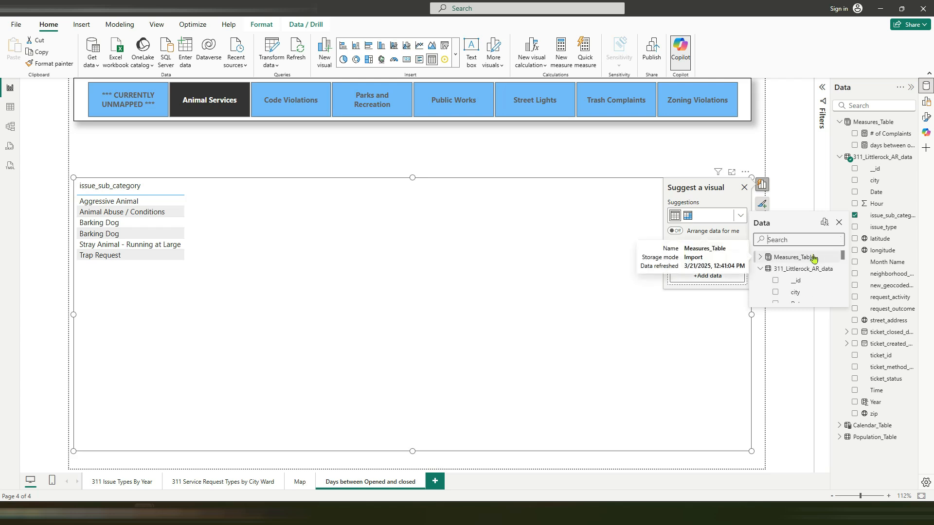
pyautogui.scroll(-1, 844, 257)
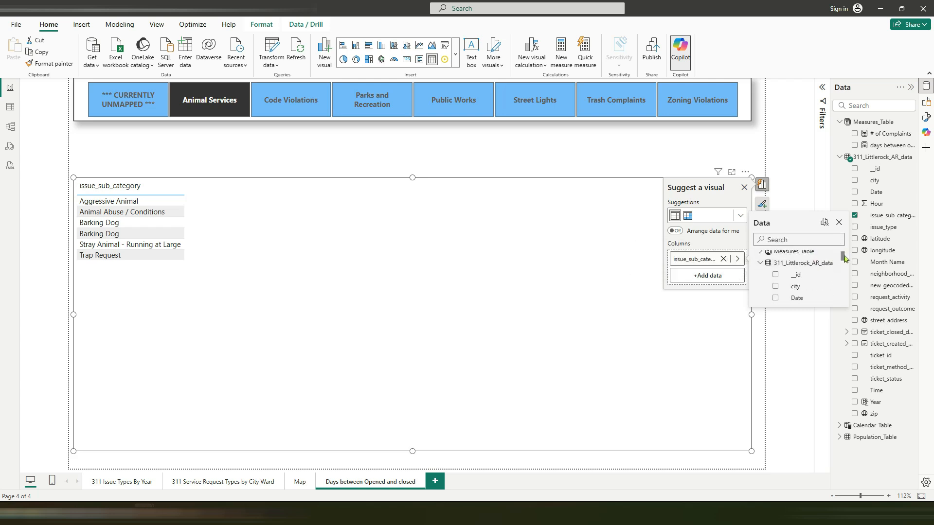
pyautogui.click(714, 310)
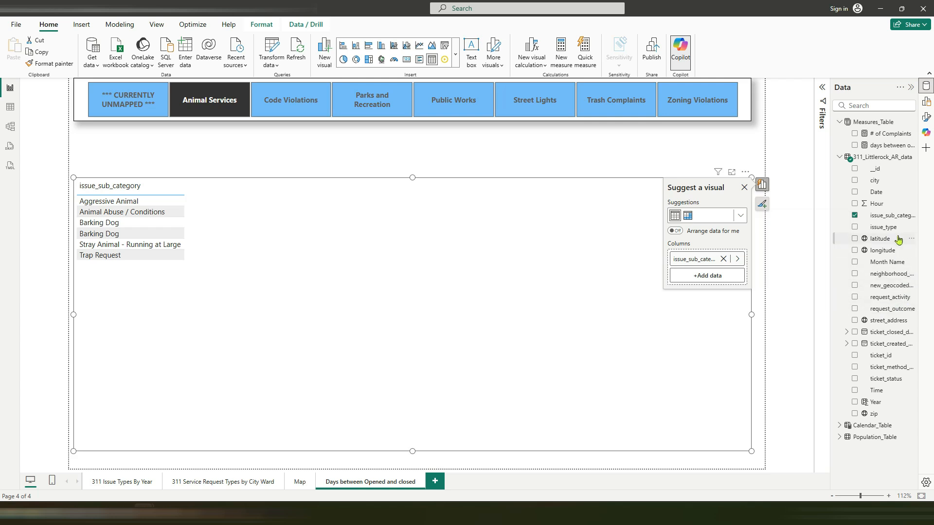
# Step: Add ticket_created_date_time and ticket_closed_date_time to the table as plain date-time columns instead of date hierarchies
pyautogui.moveTo(894, 347); pyautogui.dragTo(729, 277)
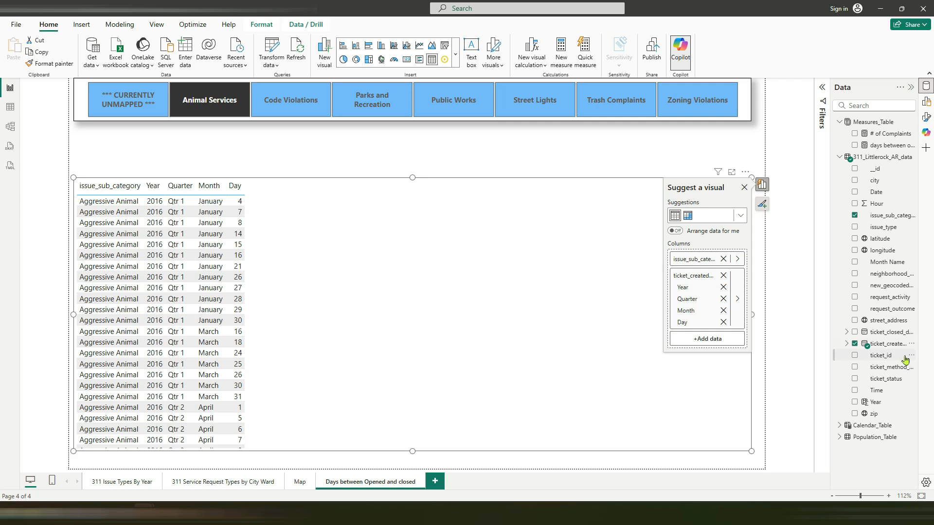
pyautogui.rightClick(687, 278)
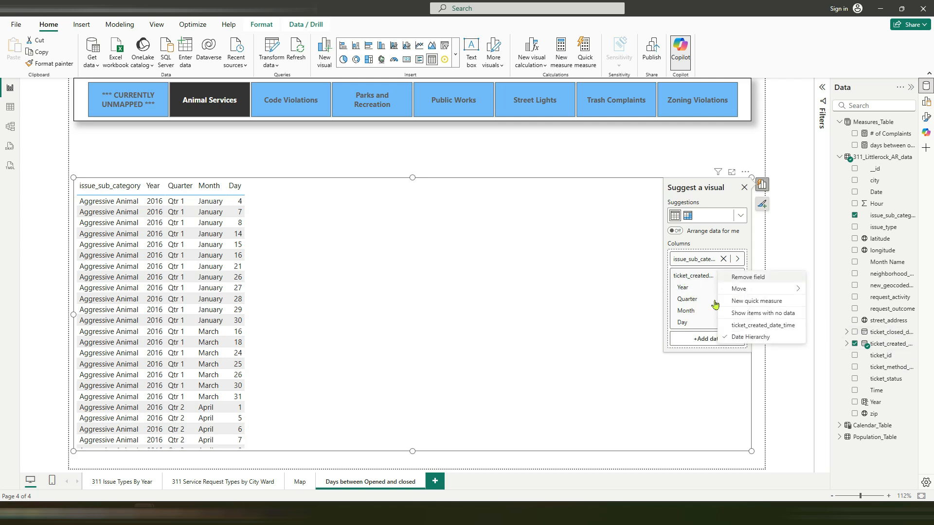
pyautogui.click(753, 336)
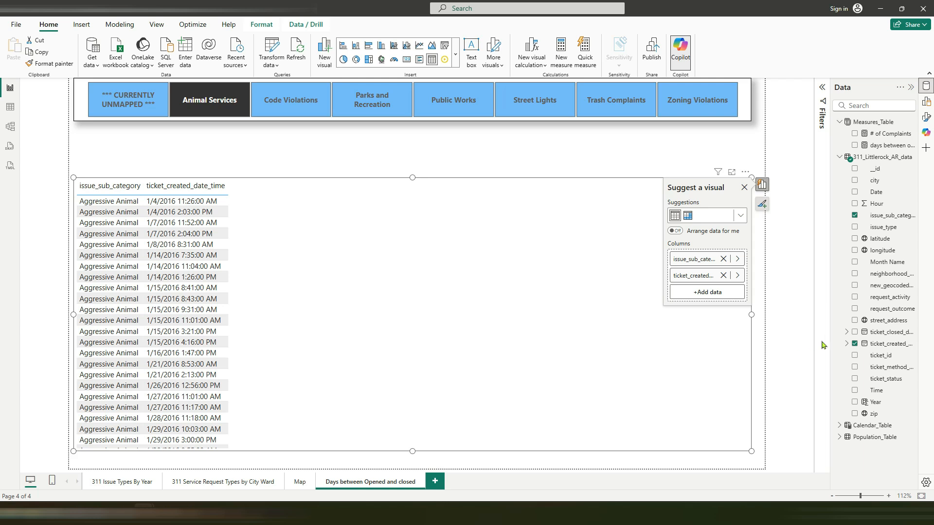
pyautogui.moveTo(883, 338); pyautogui.dragTo(706, 294)
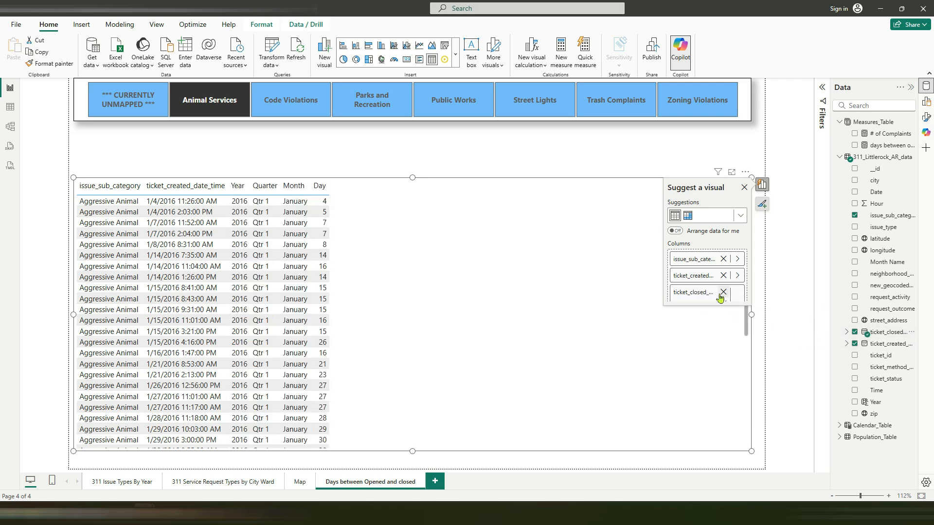
pyautogui.rightClick(707, 295)
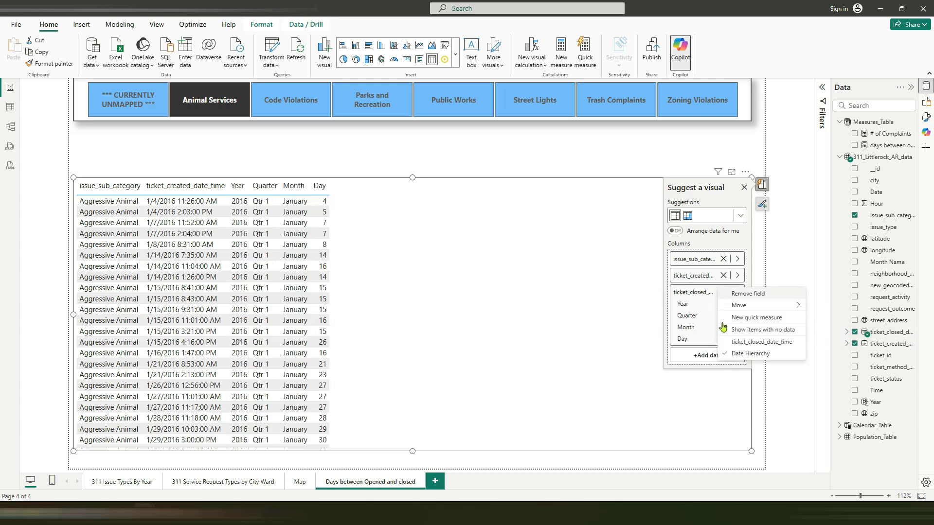
pyautogui.click(744, 343)
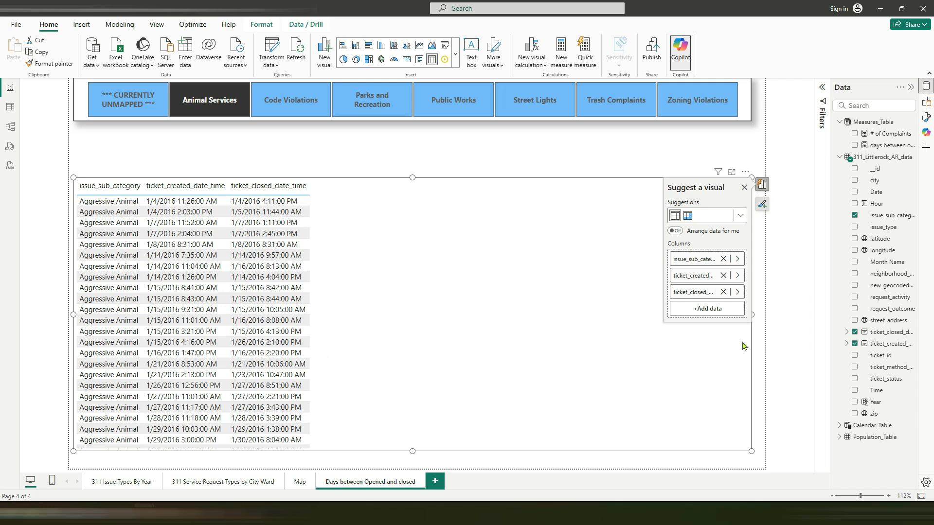
# Step: Add the days between opened_closed measure as the table's last column and narrow the visual to roughly half the page width
pyautogui.moveTo(882, 145); pyautogui.dragTo(709, 312)
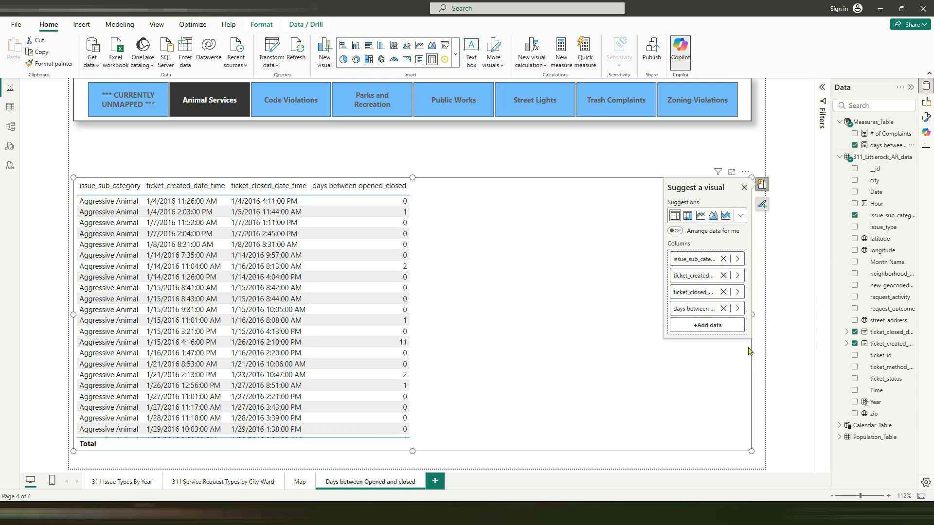
pyautogui.moveTo(753, 316); pyautogui.dragTo(461, 324)
pyautogui.click(389, 167)
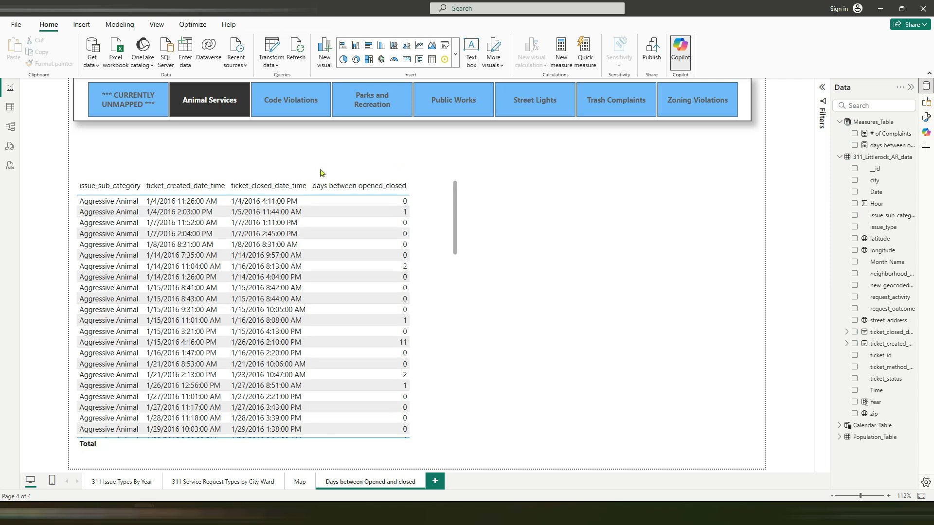
# Step: Filter the table by successive issue types from Code Violations to Trash Complaints and compare the days between opened and closed
pyautogui.click(273, 116)
pyautogui.click(367, 112)
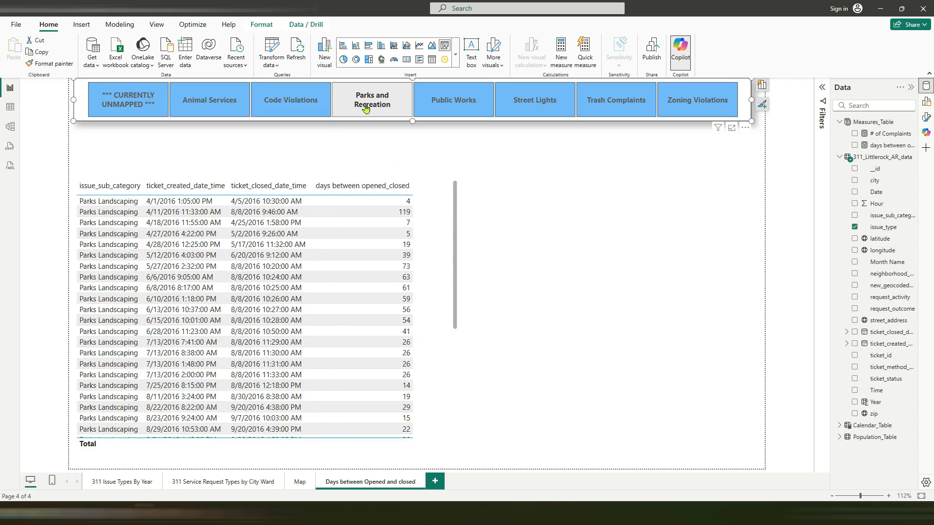
pyautogui.click(442, 110)
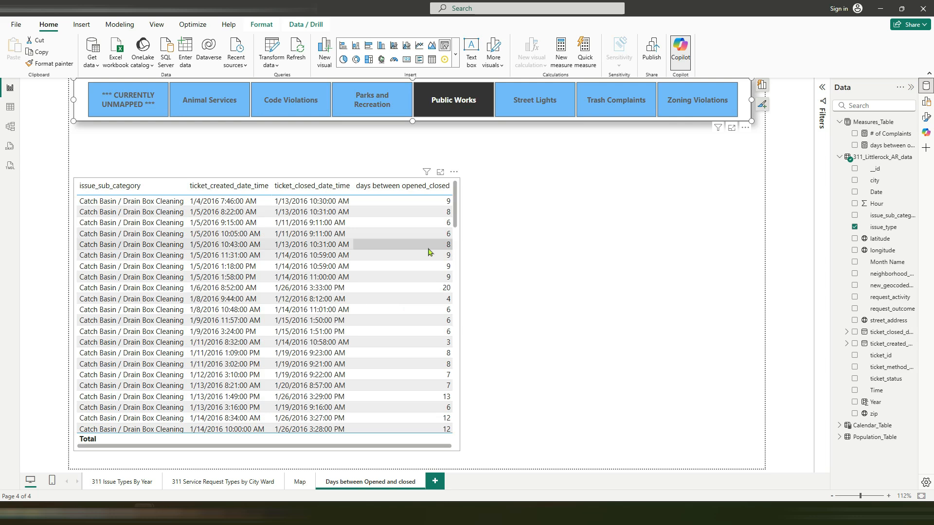
pyautogui.click(529, 109)
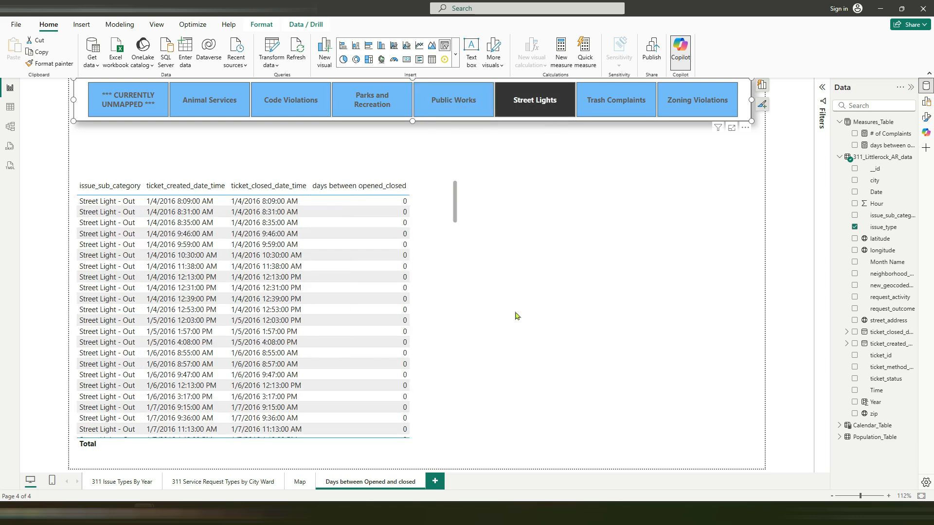
pyautogui.click(608, 113)
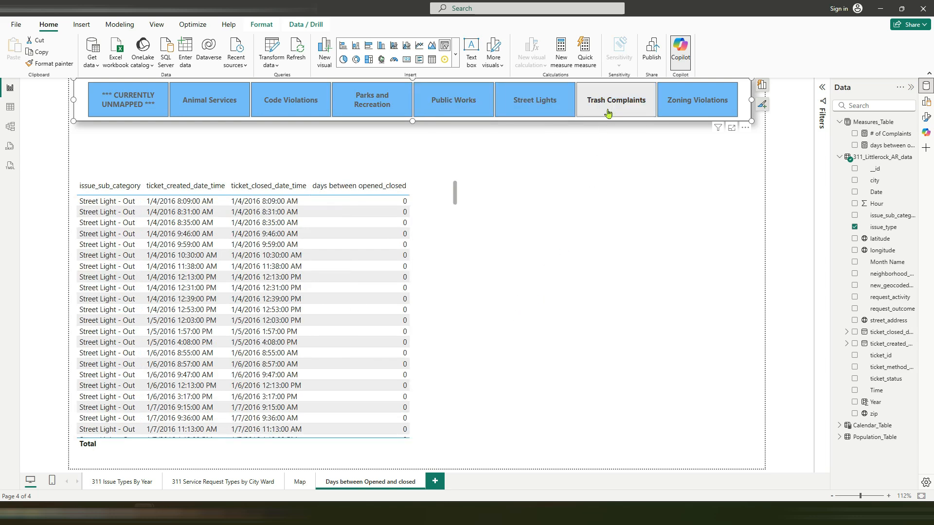
# Step: With Public Works selected, sort the table by days between opened_closed in descending order and widen it to fit its columns
pyautogui.click(448, 115)
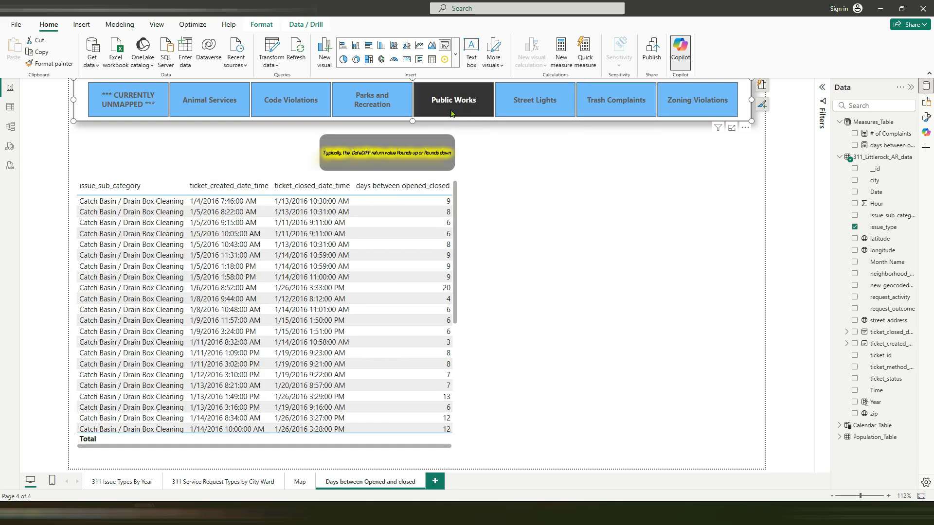
pyautogui.click(441, 189)
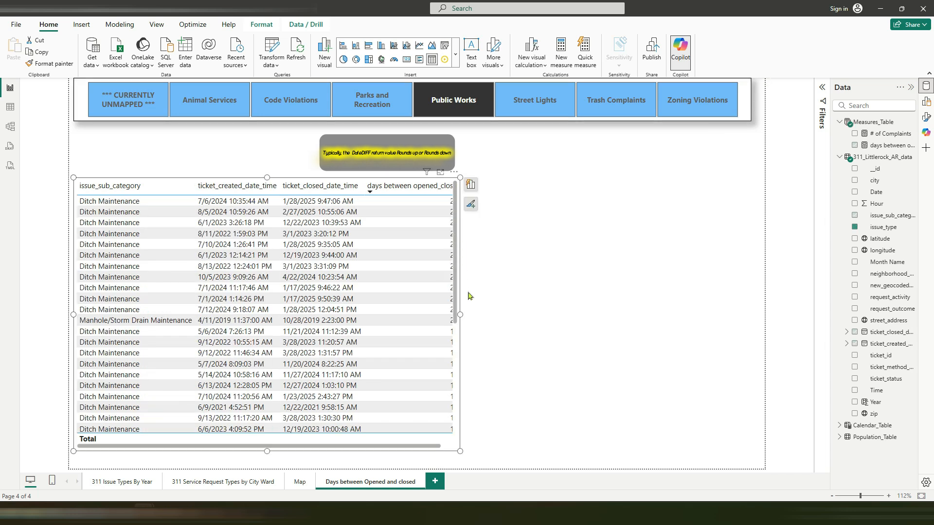
pyautogui.moveTo(460, 315); pyautogui.dragTo(526, 316)
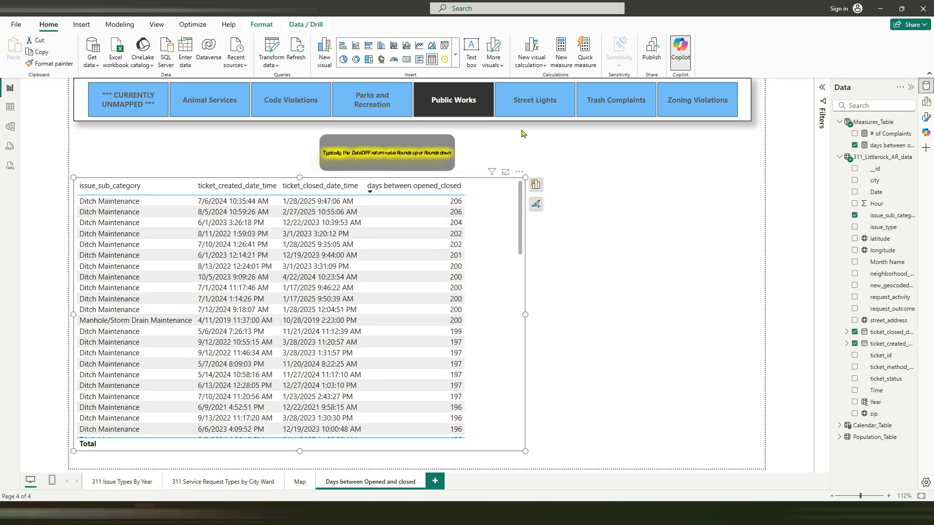
# Step: Review Street Lights, Trash Complaints and Zoning Violations with the slicer, and sort the table by days between opened_closed in ascending order
pyautogui.click(517, 104)
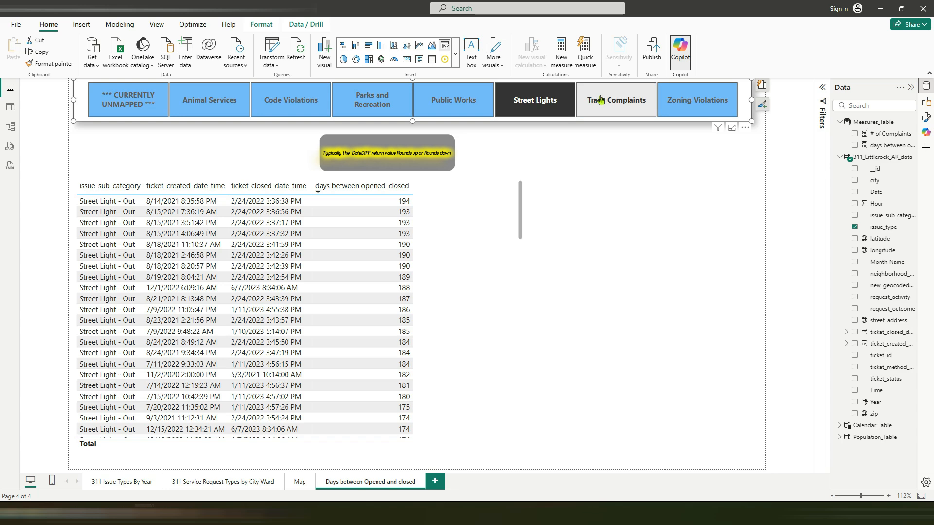
pyautogui.click(609, 111)
pyautogui.click(691, 105)
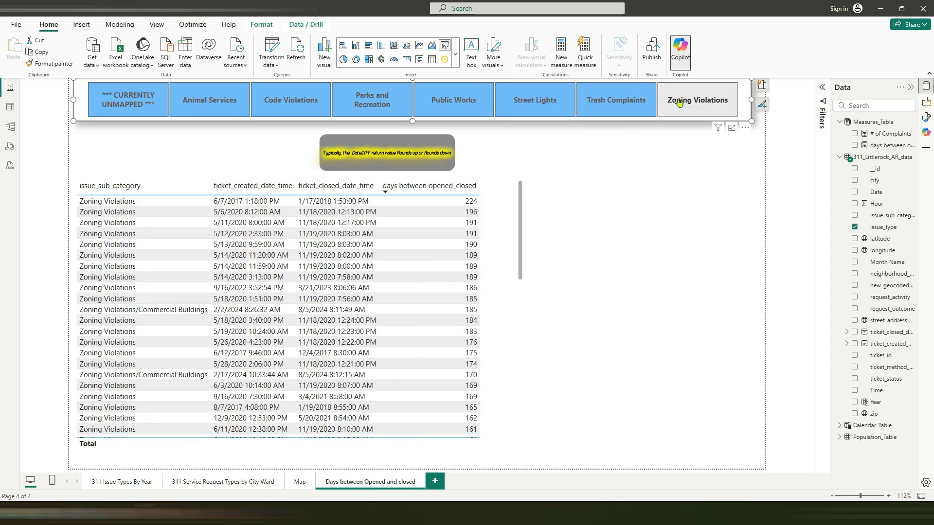
pyautogui.click(449, 190)
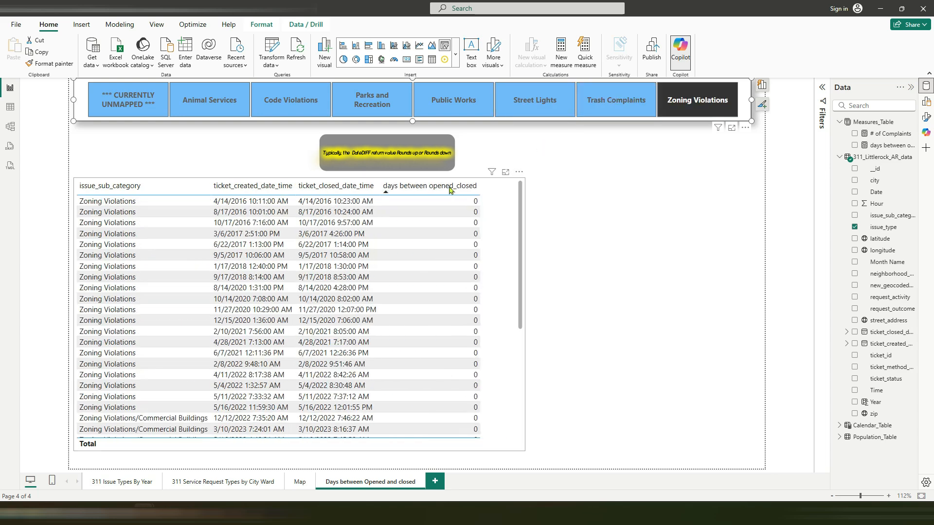
pyautogui.scroll(-5, 483, 255)
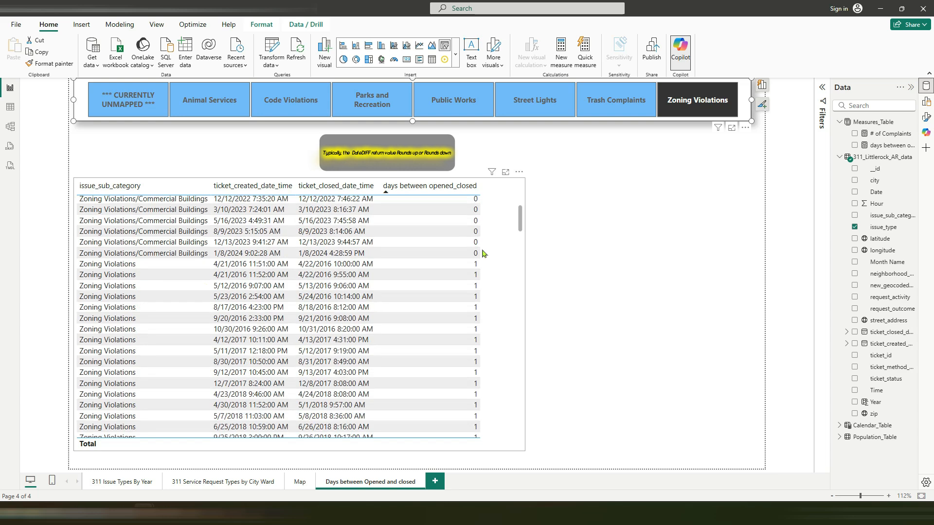
pyautogui.scroll(8, 483, 248)
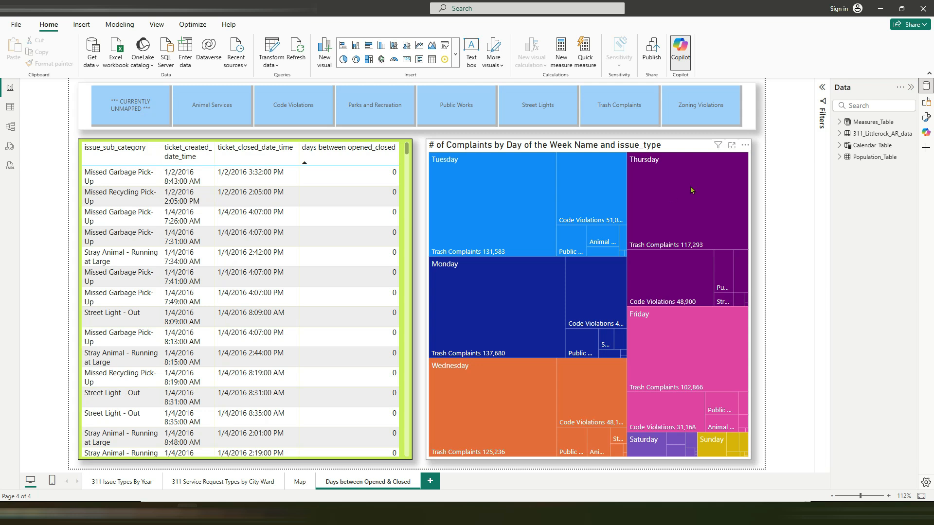
# Step: Examine the Thursday highlighting and the assigned fields of the # of Complaints treemap by Day of the Week Name and issue_type
pyautogui.click(687, 171)
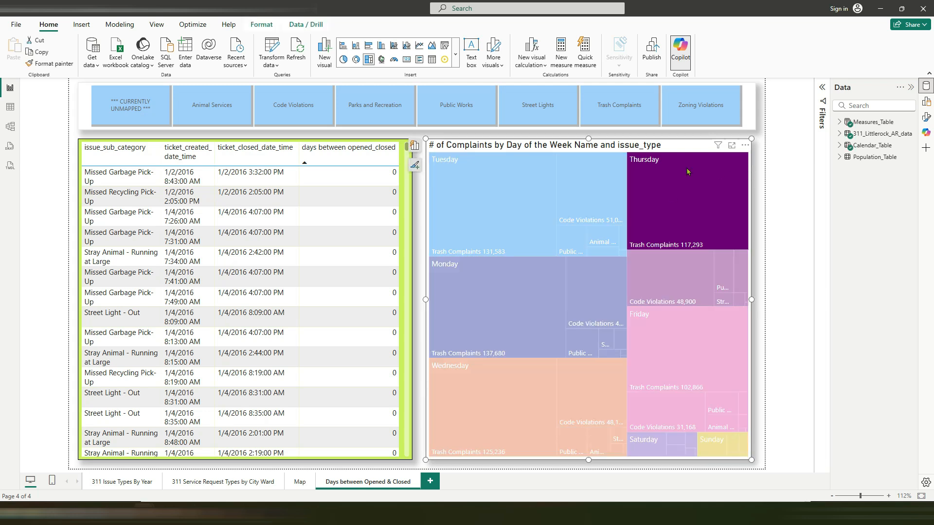
pyautogui.click(653, 179)
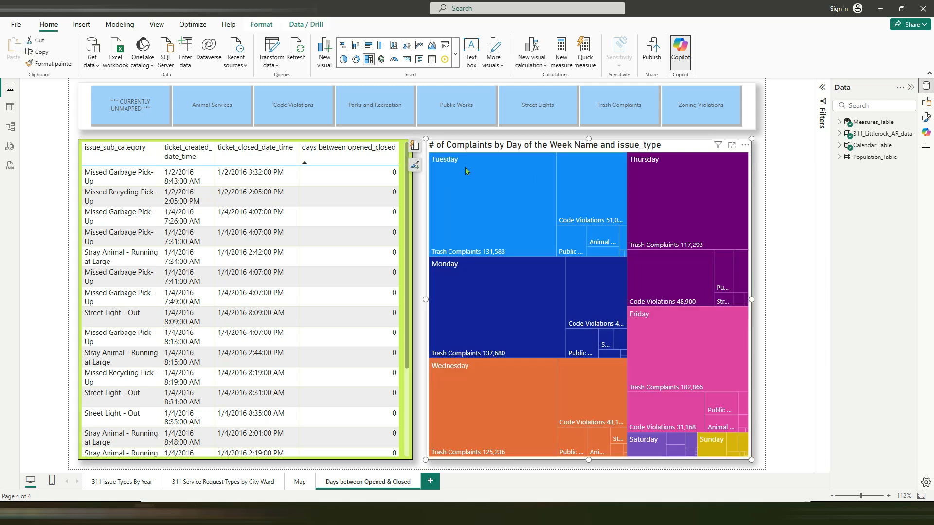
pyautogui.click(414, 145)
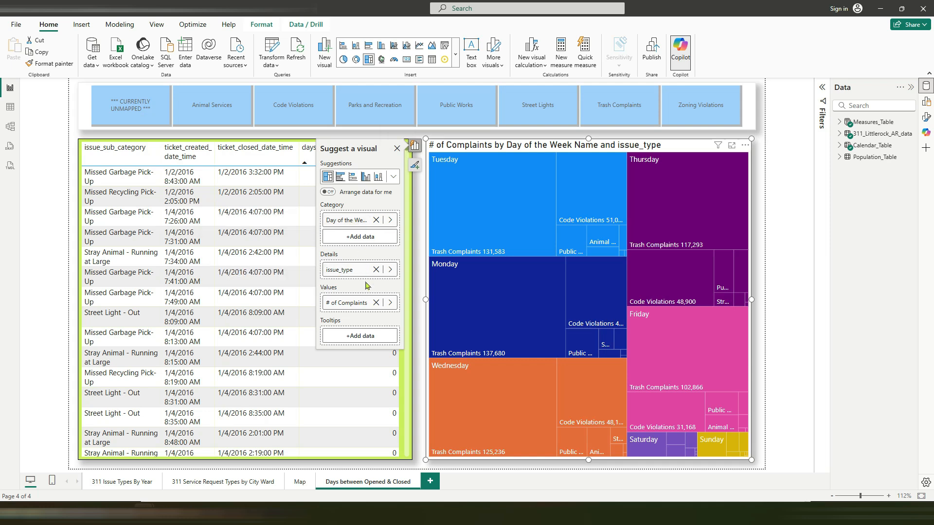
pyautogui.click(757, 435)
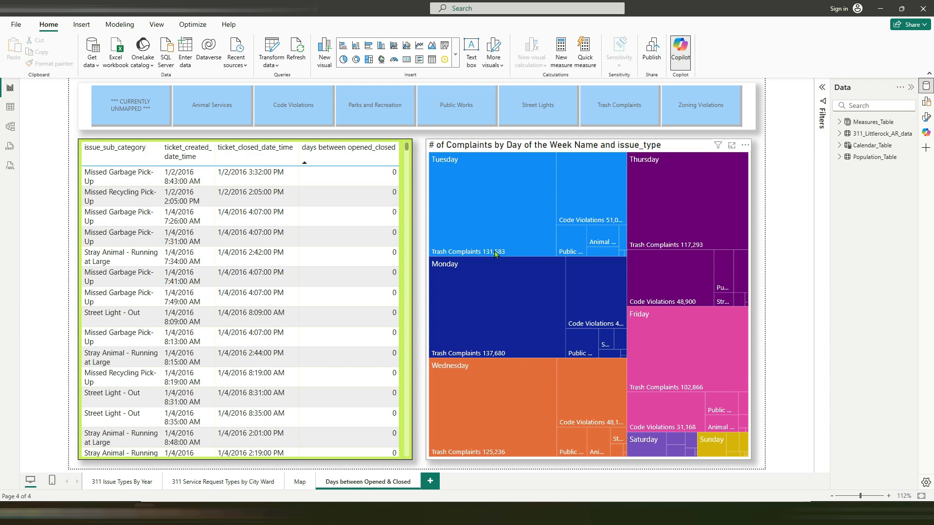
# Step: Filter the page by Code Violations, Parks and Recreation and Public Works, and examine the resulting table rows and treemap
pyautogui.click(297, 104)
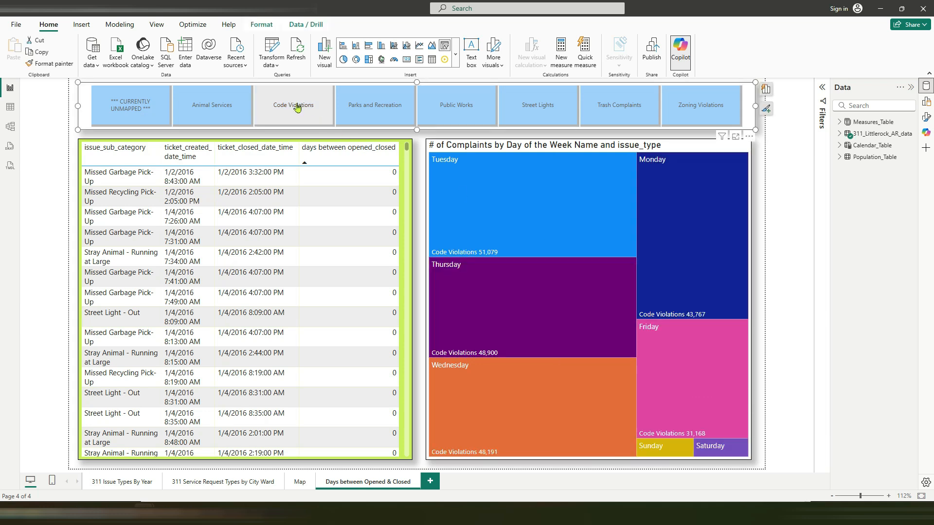
pyautogui.click(375, 107)
pyautogui.click(443, 106)
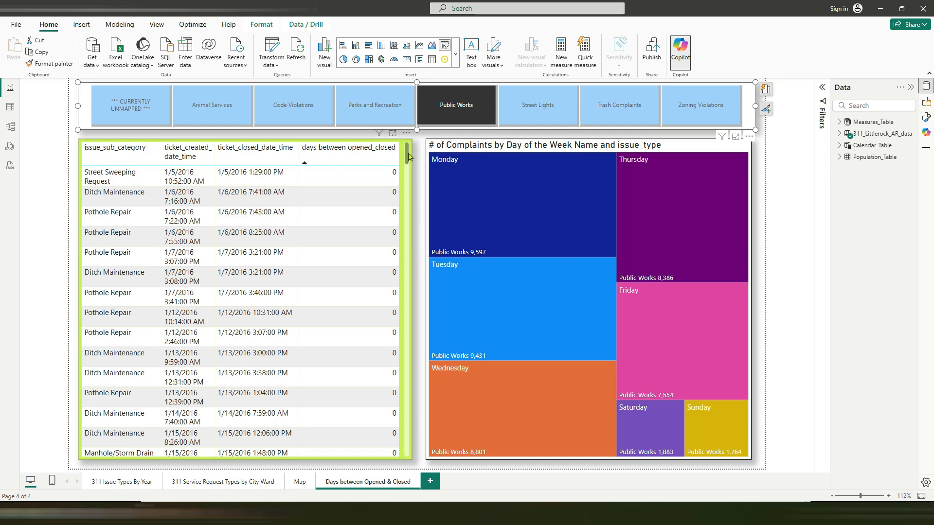
pyautogui.moveTo(408, 156); pyautogui.dragTo(408, 369)
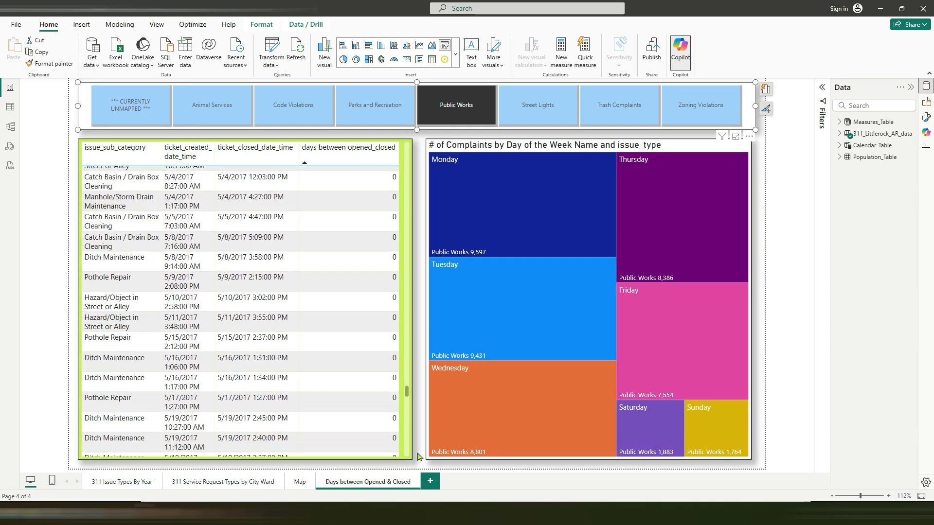
# Step: Filter the page to Animal Services and sort the table by days between opened_closed in ascending order
pyautogui.click(212, 105)
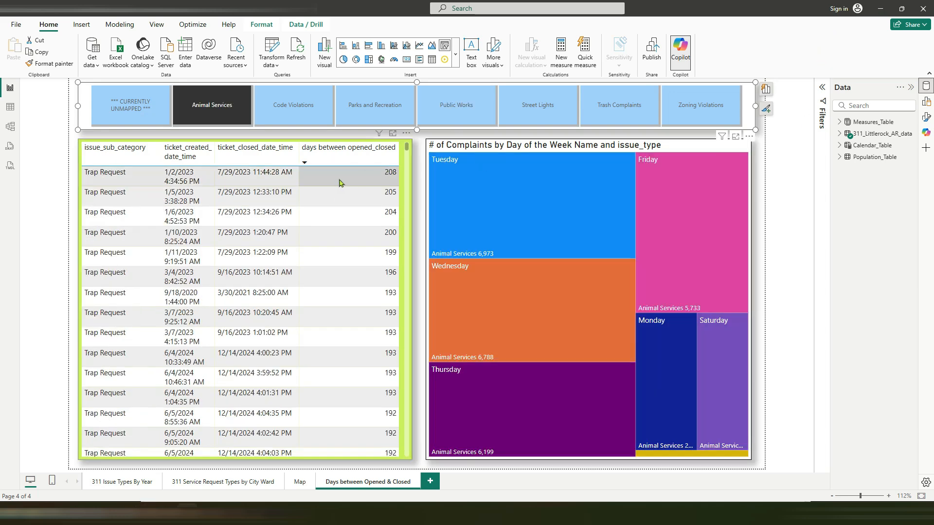
pyautogui.click(358, 155)
pyautogui.scroll(-2, 407, 170)
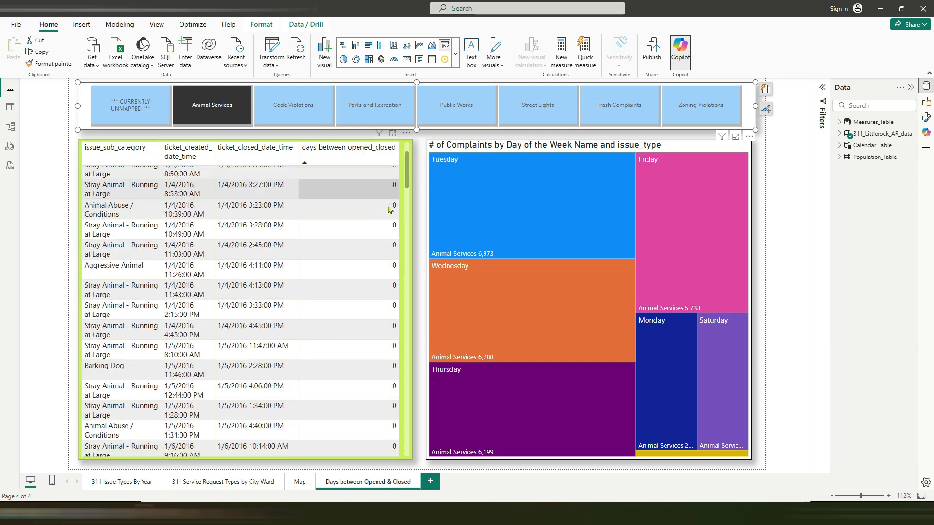
# Step: Examine the Animal Services rows of the days between opened_closed table
pyautogui.moveTo(407, 170); pyautogui.dragTo(406, 370)
pyautogui.moveTo(415, 451); pyautogui.dragTo(394, 199)
pyautogui.scroll(-6, 270, 242)
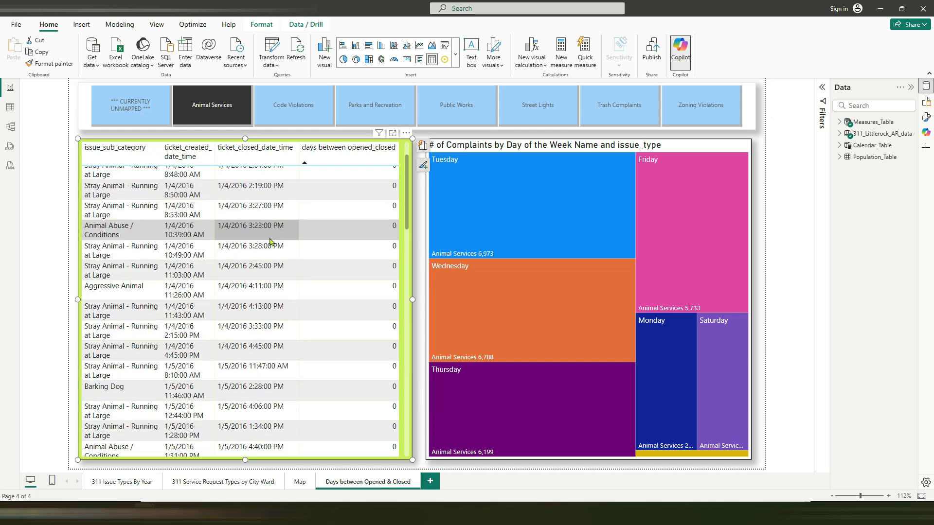
# Step: Review Code Violations and Parks and Recreation with the slicer, filter the page to Public Works, and browse its table rows
pyautogui.click(294, 104)
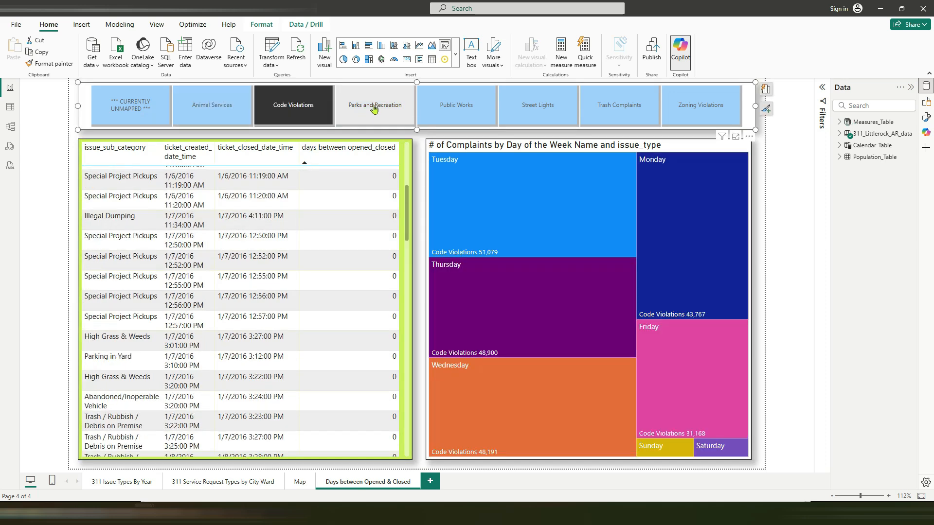
pyautogui.click(373, 105)
pyautogui.click(444, 113)
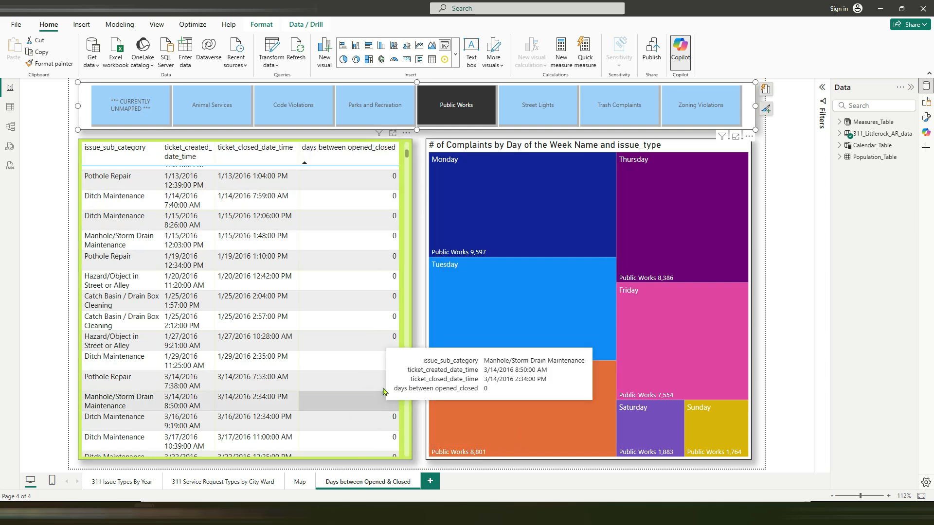
pyautogui.moveTo(408, 156); pyautogui.dragTo(417, 476)
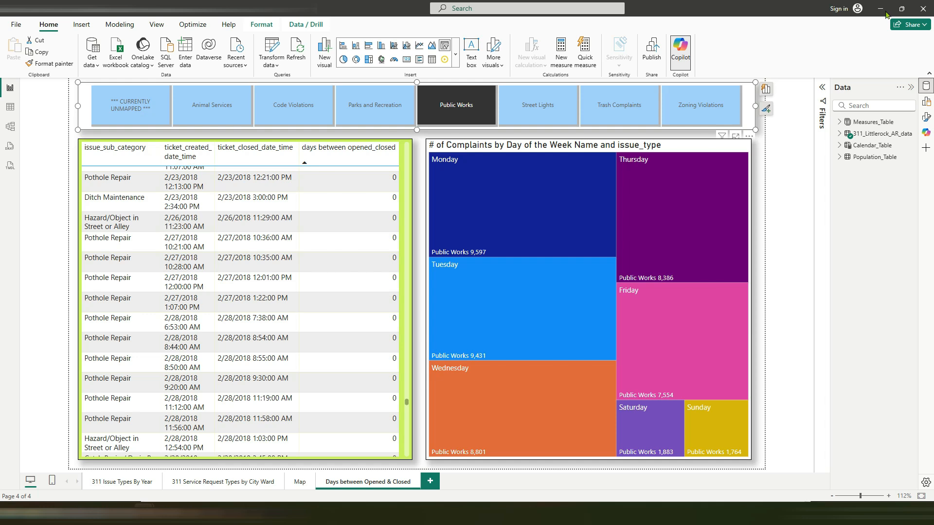
# Step: Filter the ticket table to rows where days between opened_closed is greater than 1, and look through them
pyautogui.click(407, 186)
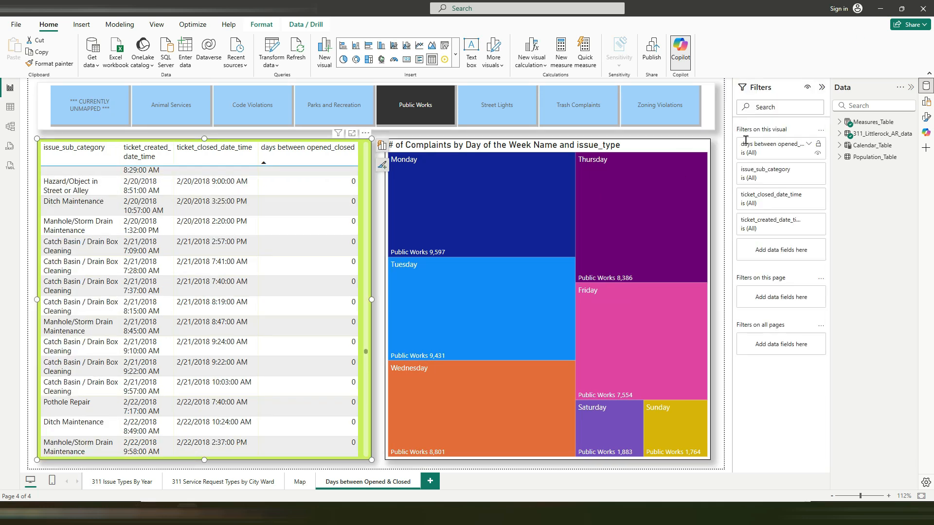
pyautogui.click(808, 145)
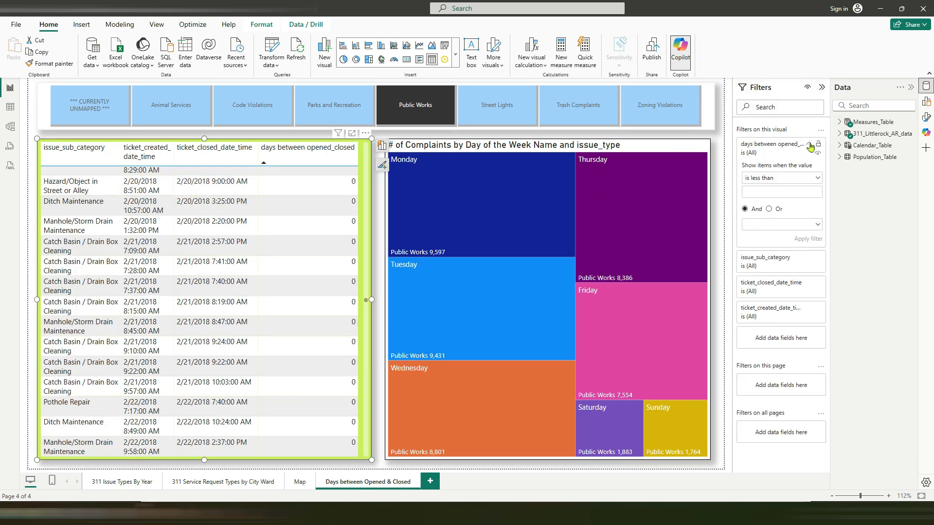
pyautogui.click(780, 179)
pyautogui.click(764, 191)
pyautogui.click(802, 238)
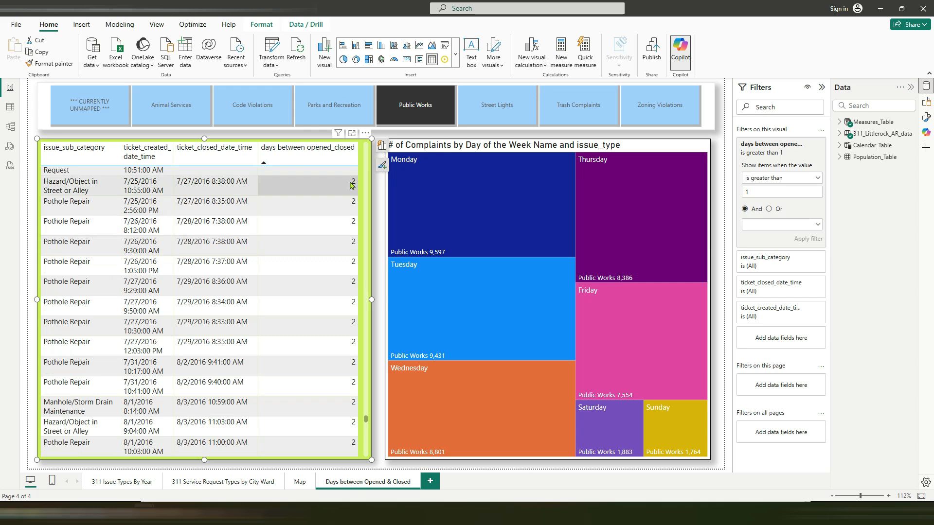
pyautogui.scroll(5, 366, 228)
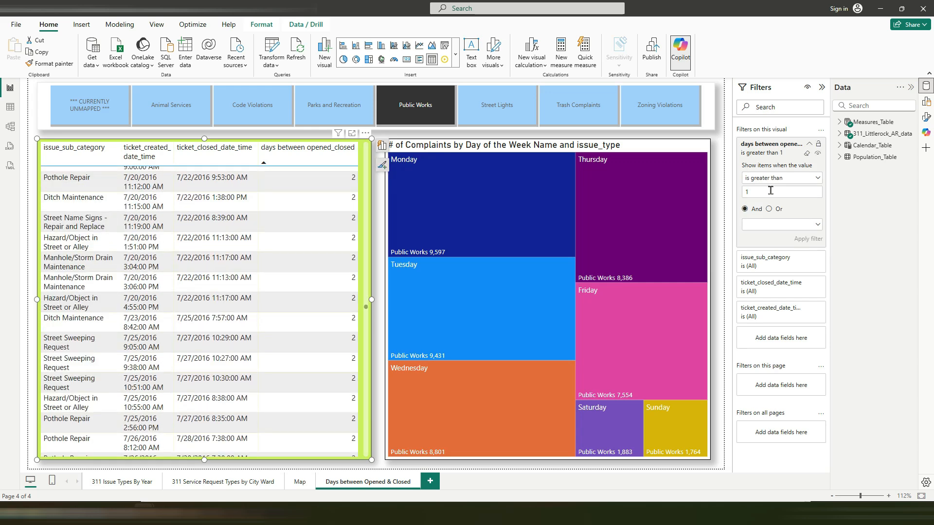
# Step: Change the table's days between opened_closed filter condition to "is" 1
pyautogui.click(817, 178)
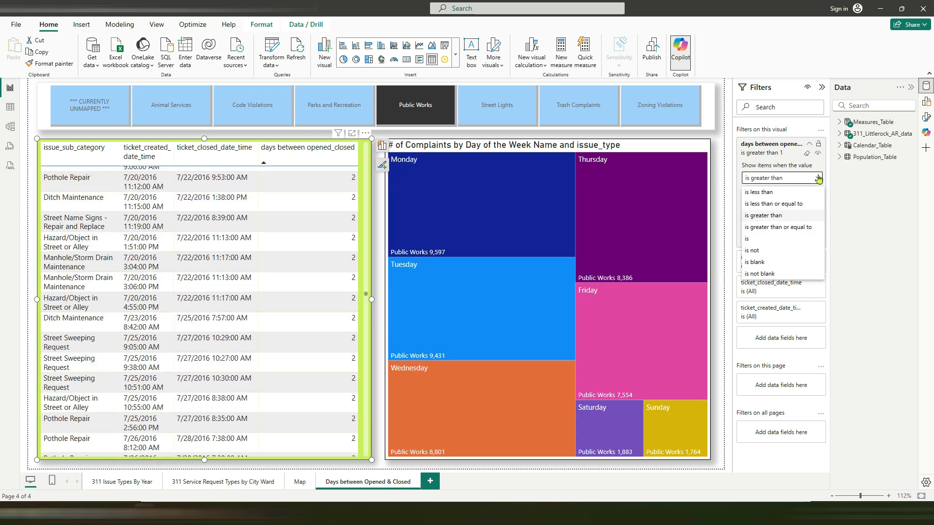
pyautogui.click(761, 240)
pyautogui.click(809, 239)
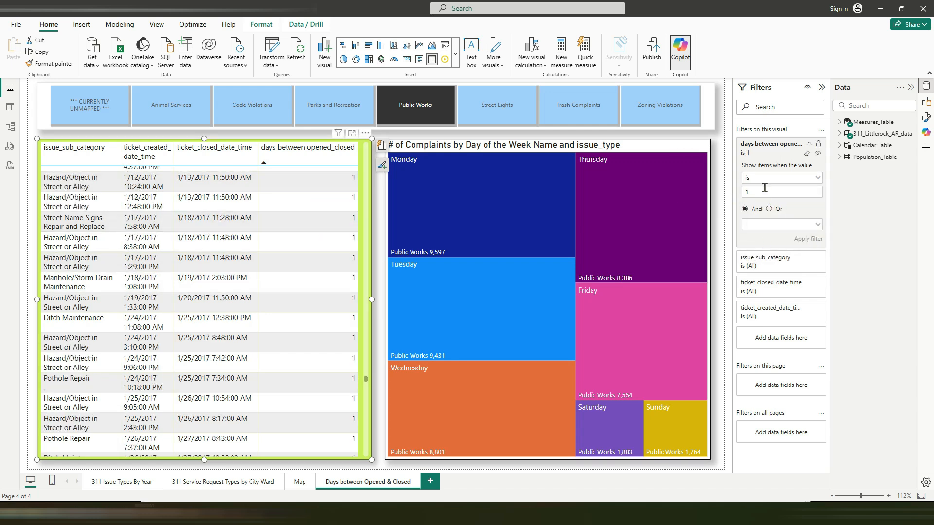
# Step: Clear the days between opened_closed filter from the ticket table and deselect the table
pyautogui.click(818, 178)
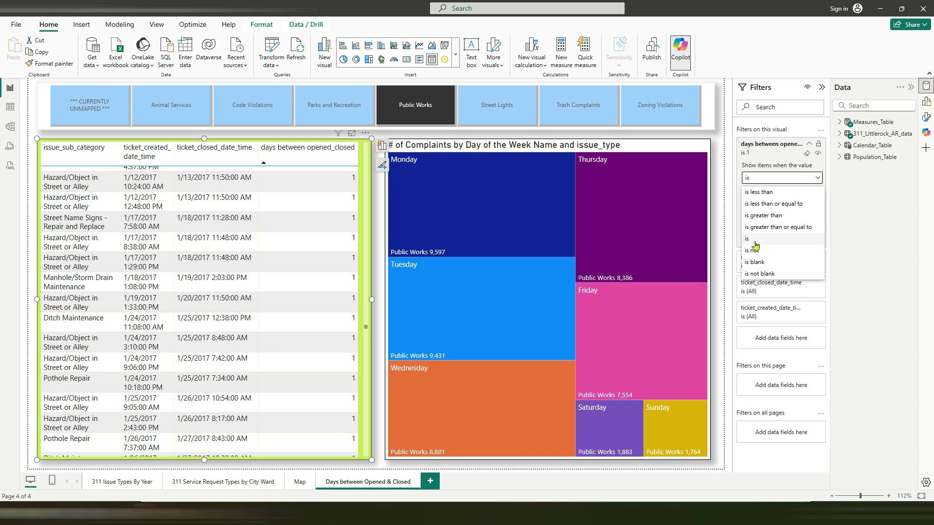
pyautogui.click(806, 156)
pyautogui.click(806, 155)
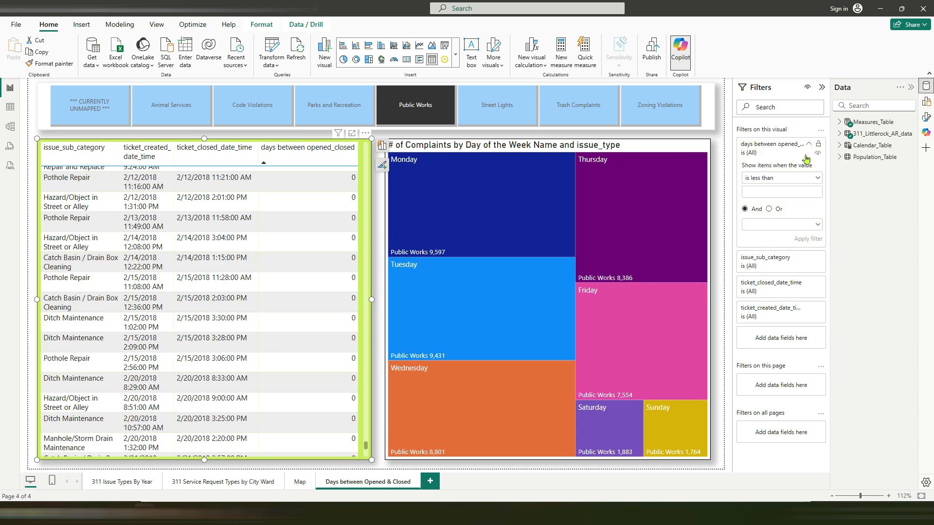
pyautogui.press('Escape')
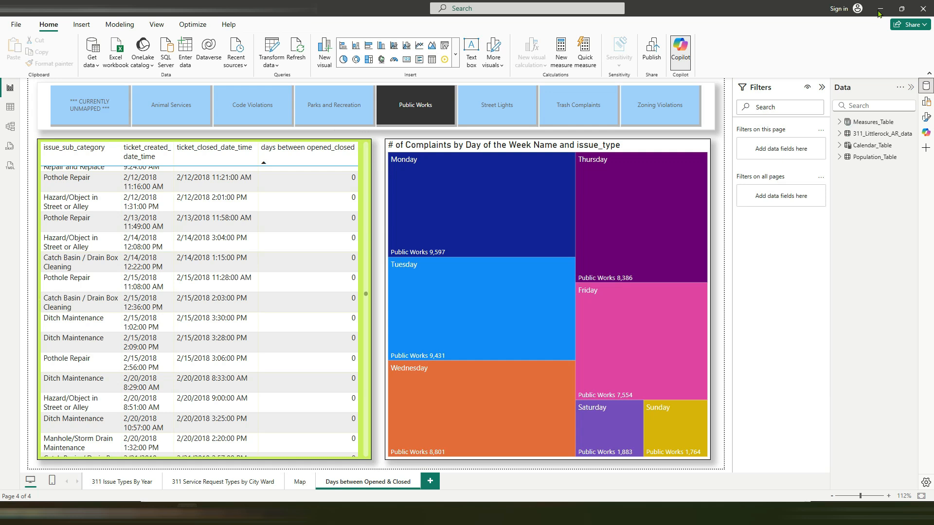
# Step: Add a new report page and set its page type to Tooltip
pyautogui.click(430, 482)
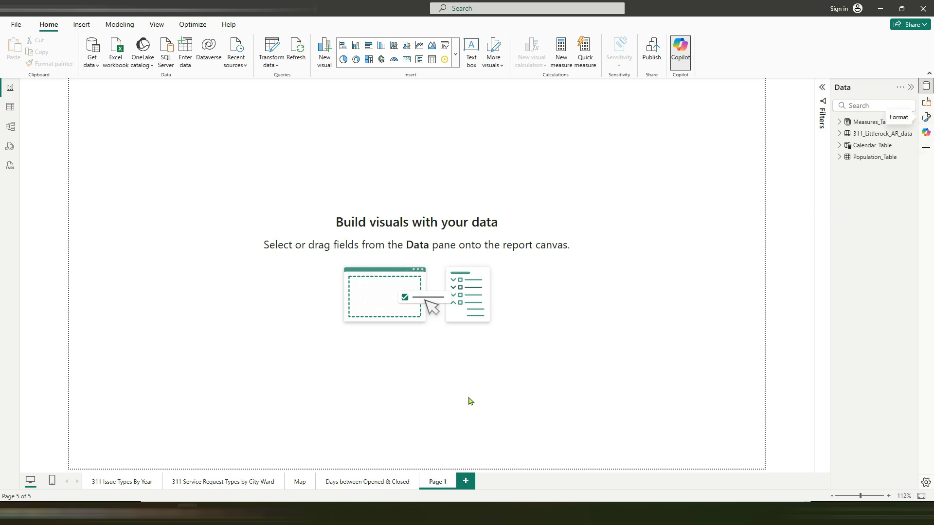
pyautogui.click(926, 117)
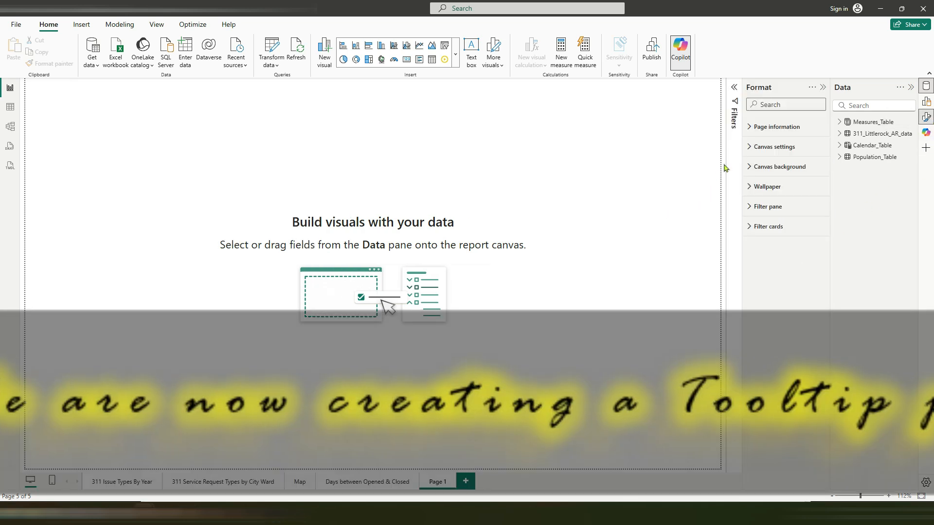
pyautogui.click(751, 127)
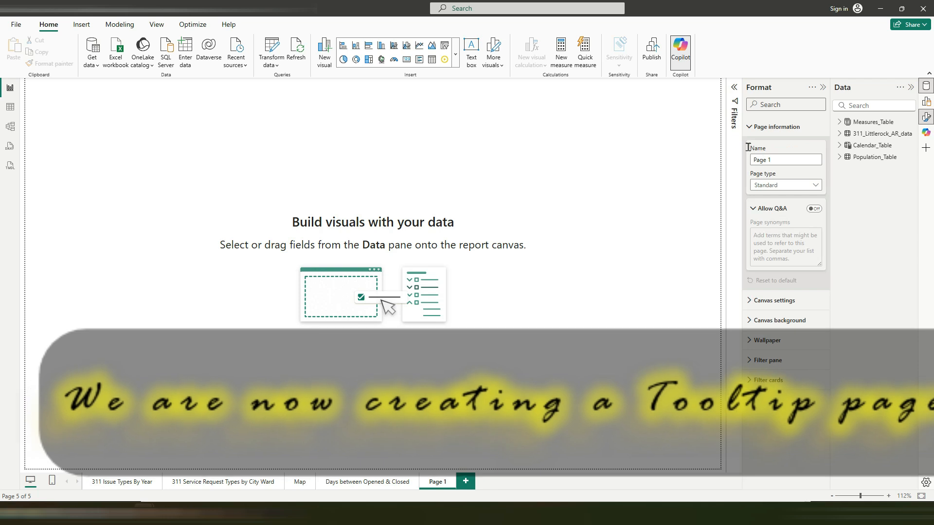
pyautogui.click(778, 186)
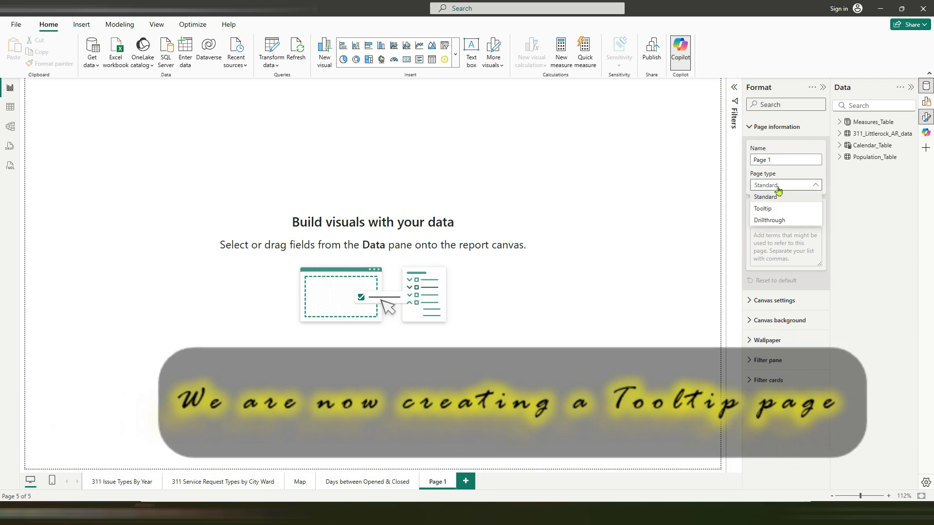
pyautogui.click(762, 208)
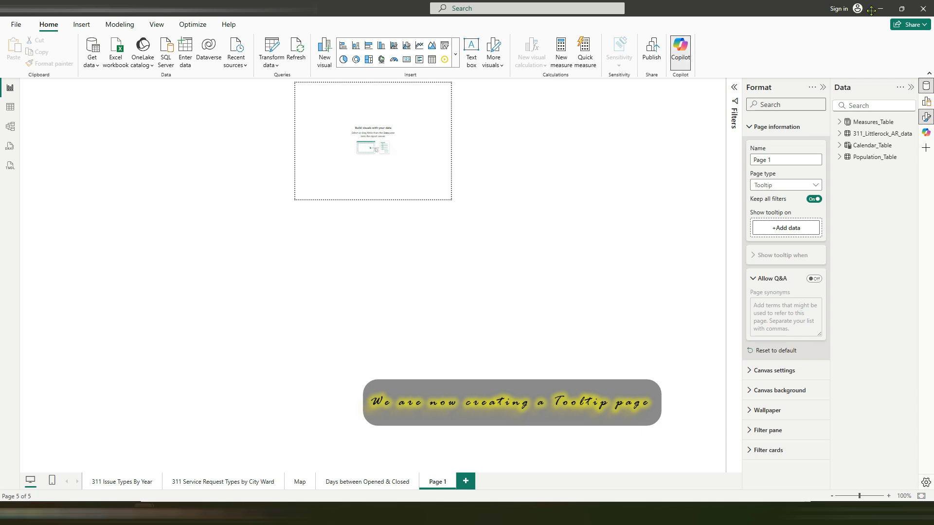
# Step: Paste the complaints map onto the tooltip page and remove the days between opened_closed field from its tooltips
pyautogui.click(455, 55)
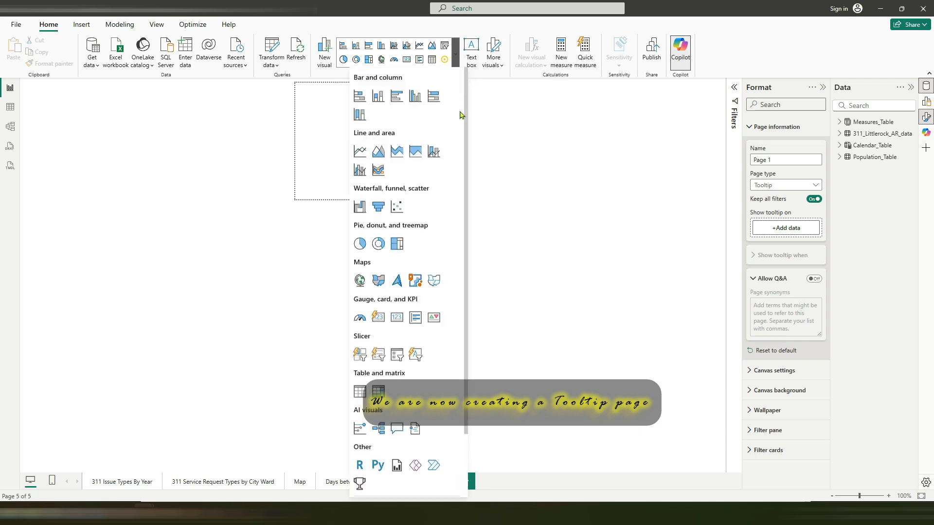
pyautogui.click(569, 184)
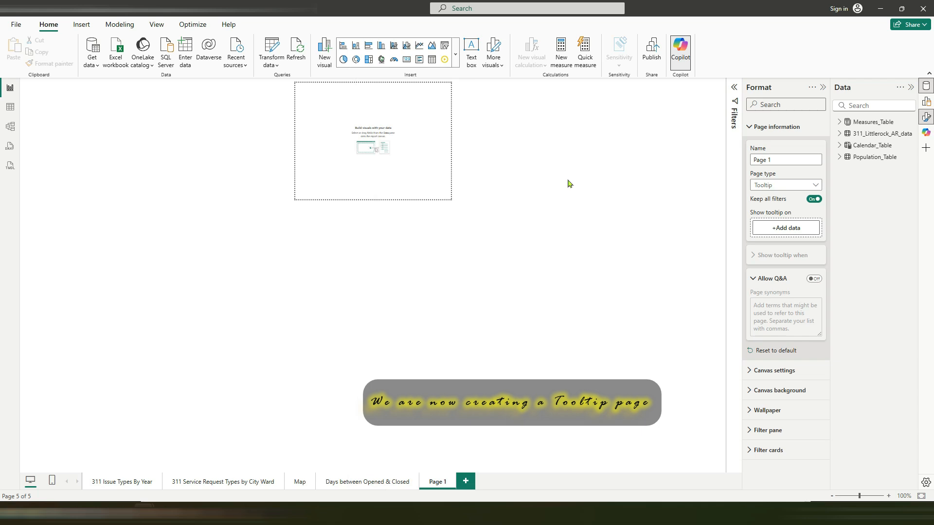
pyautogui.hotkey('ctrl', 'v')
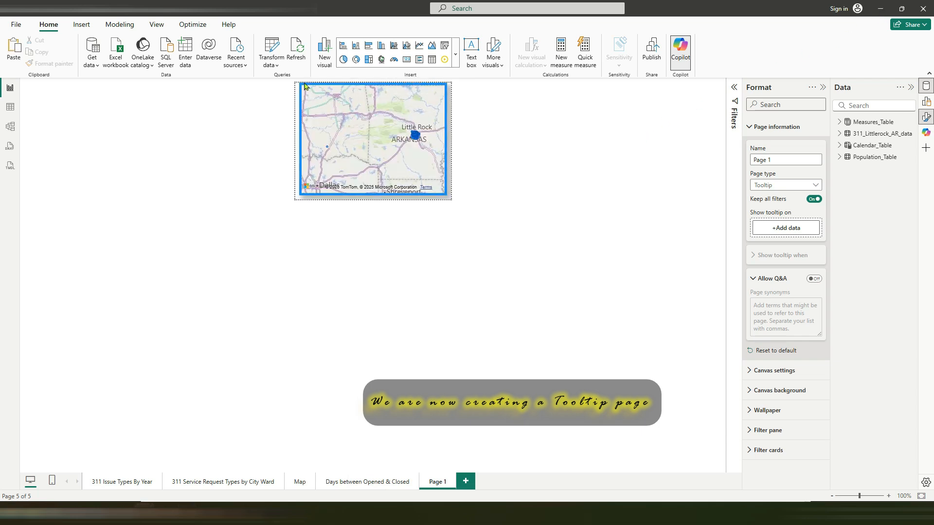
pyautogui.click(301, 101)
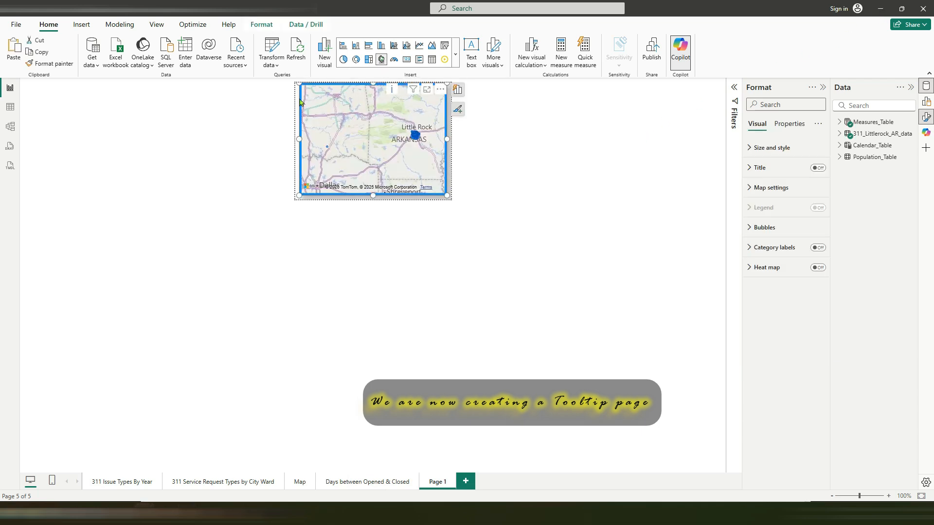
pyautogui.click(457, 92)
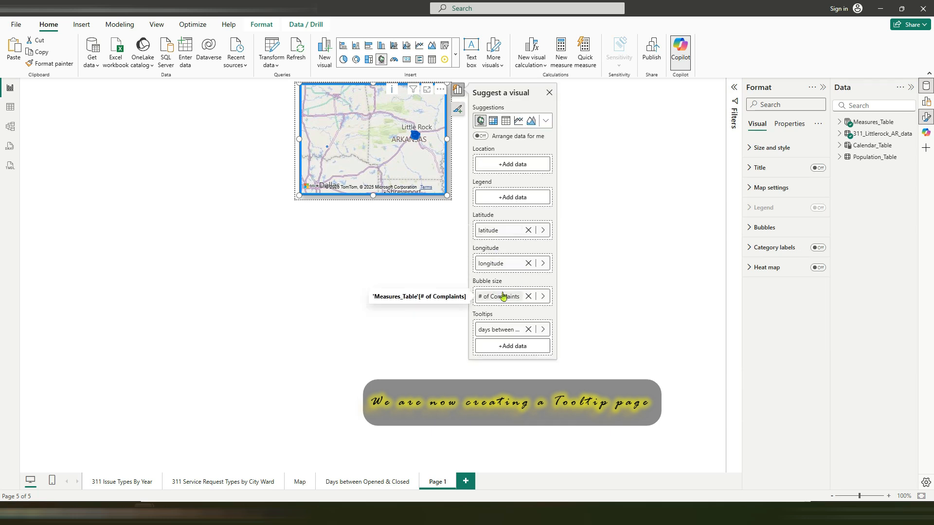
pyautogui.click(527, 330)
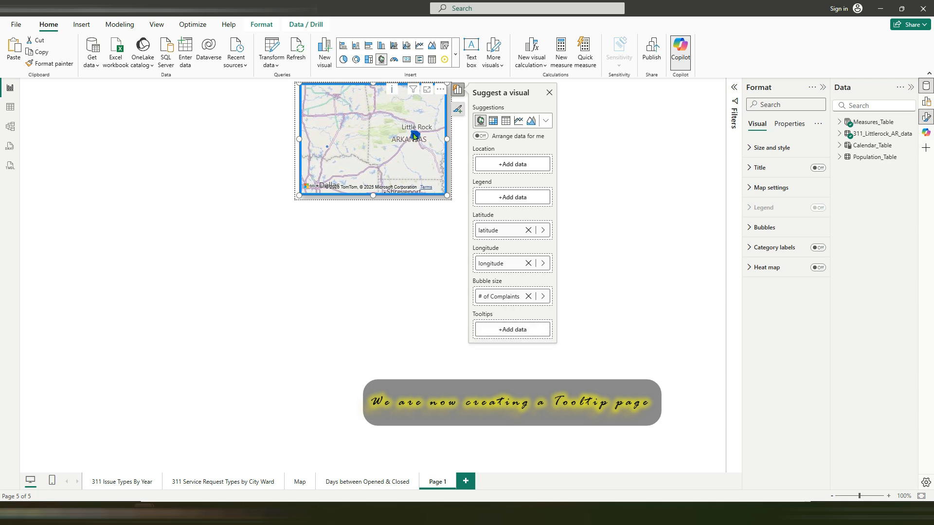
pyautogui.click(377, 260)
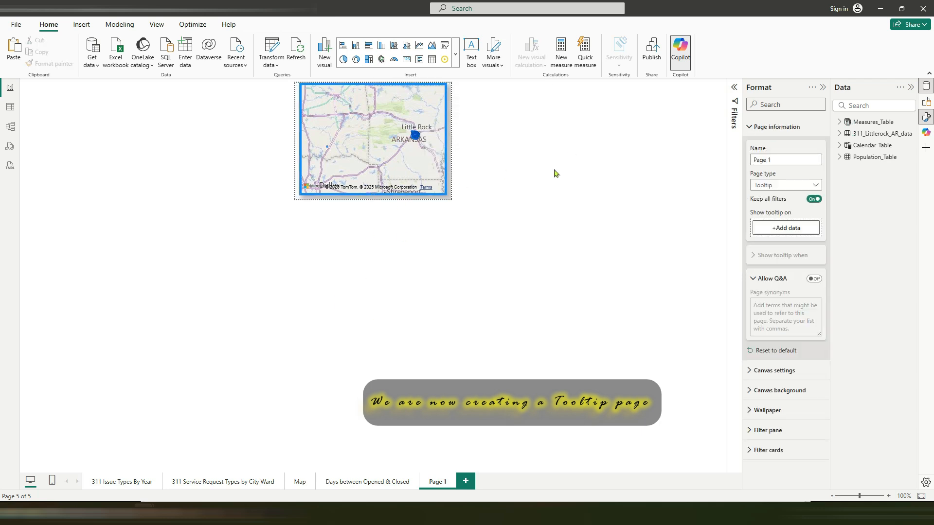
# Step: Make the ticket table on the Days between Opened & Closed page use Page 1 as its report page tooltip, and check it on a row
pyautogui.click(345, 482)
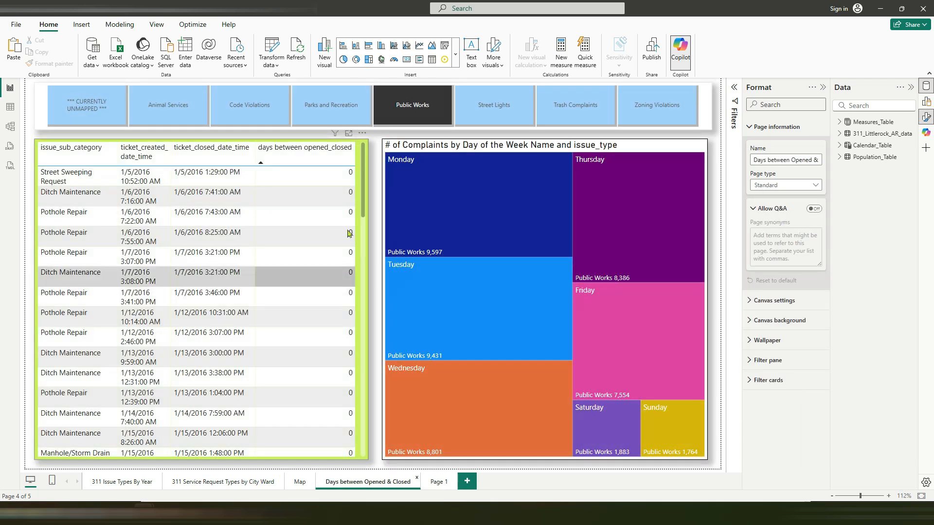
pyautogui.click(365, 192)
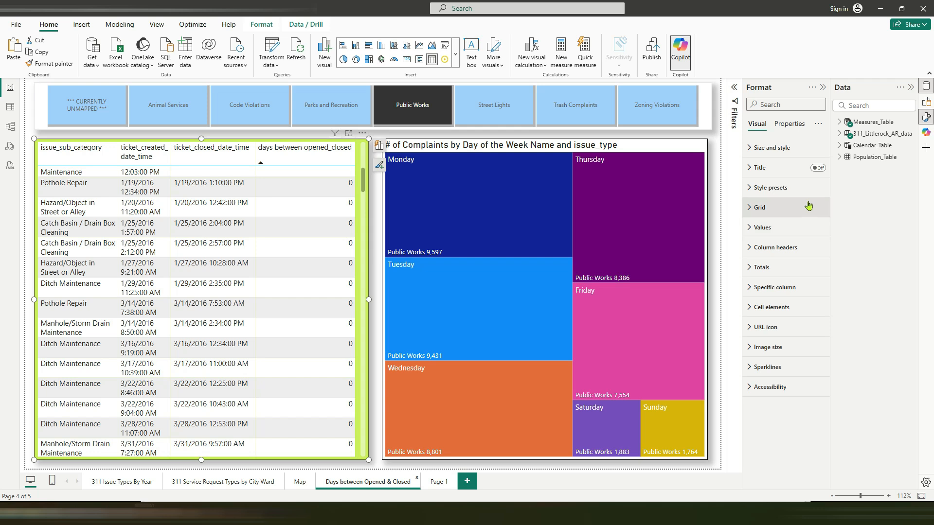
pyautogui.click(789, 124)
pyautogui.click(765, 188)
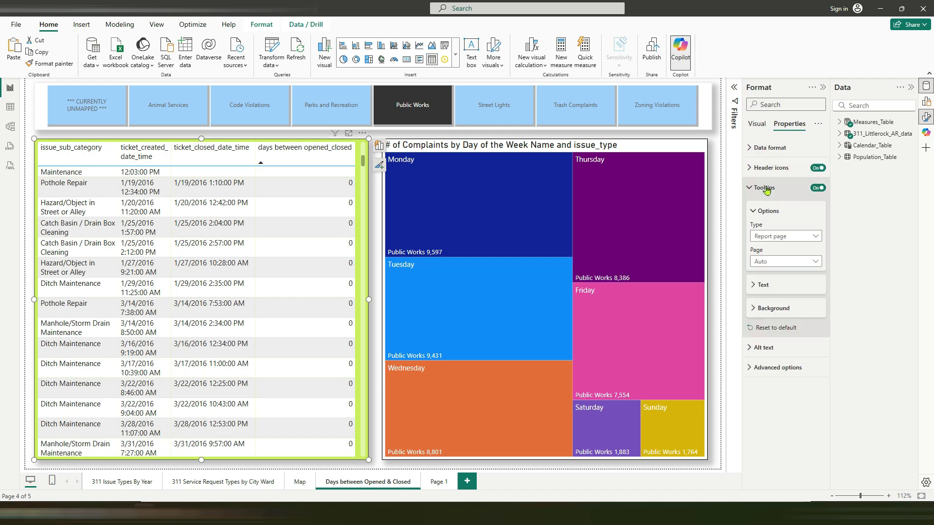
pyautogui.click(769, 264)
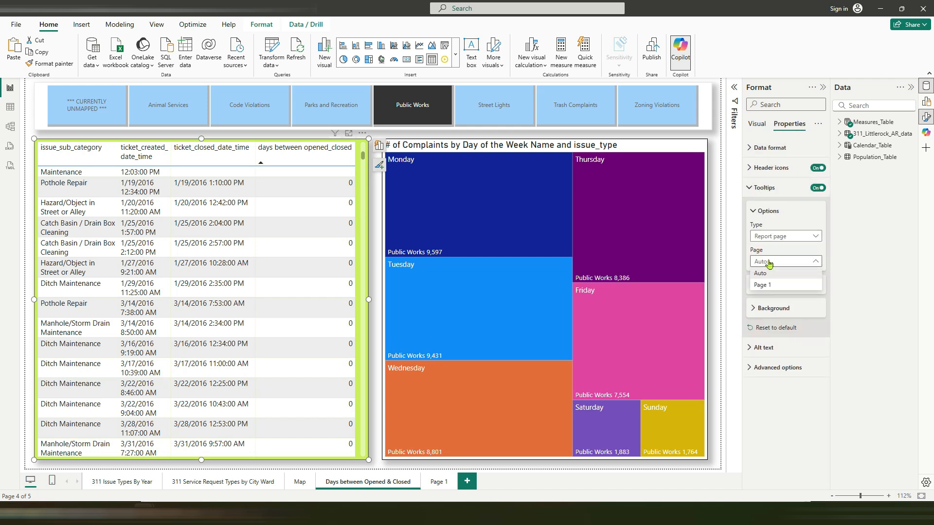
pyautogui.click(762, 285)
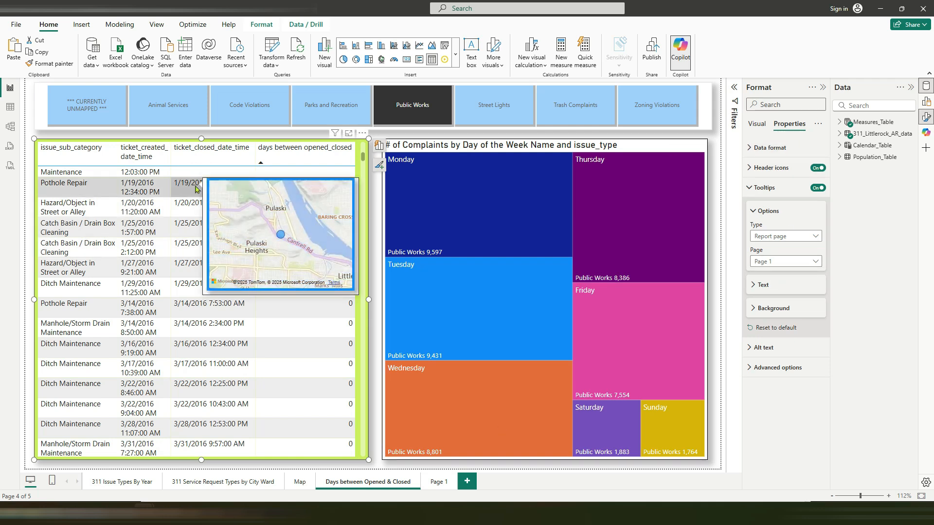
pyautogui.moveTo(181, 215)
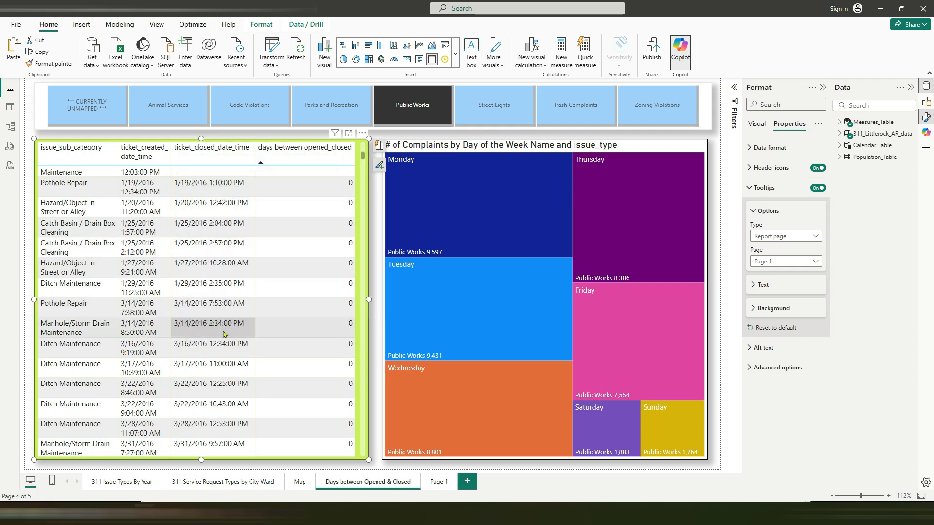
# Step: Rename the tooltip page as Map-Tooltip and return to the Days between Opened & Closed page
pyautogui.click(449, 484)
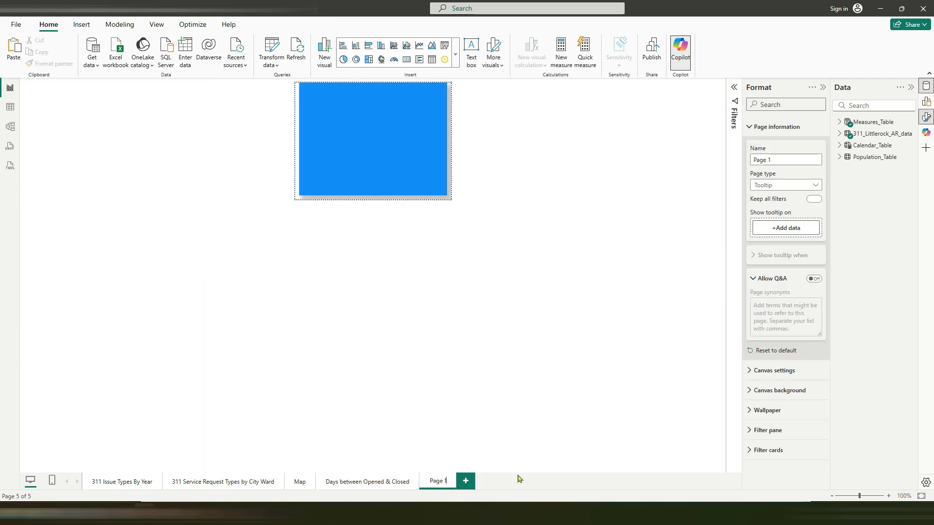
pyautogui.press('BackSpace')
pyautogui.press('BackSpace')
pyautogui.press('BackSpace')
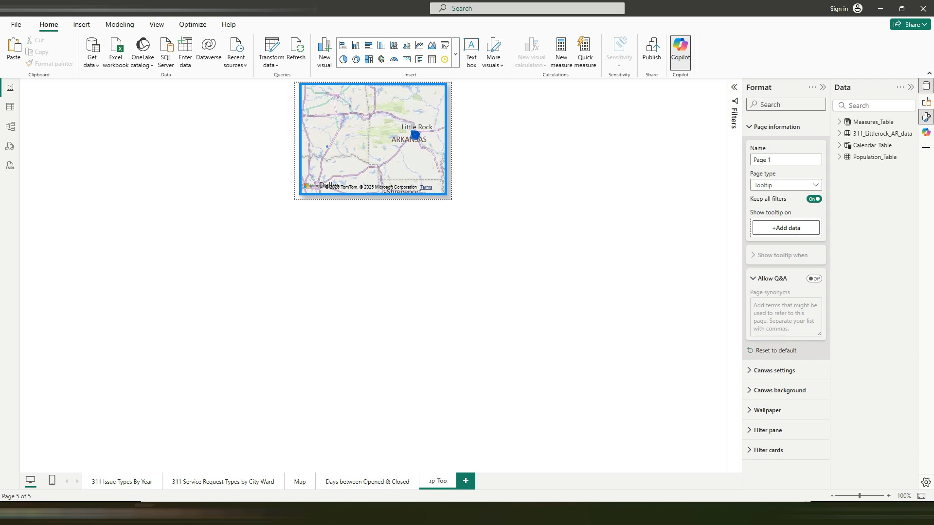
pyautogui.write('Map-Tooltip')
pyautogui.press('Return')
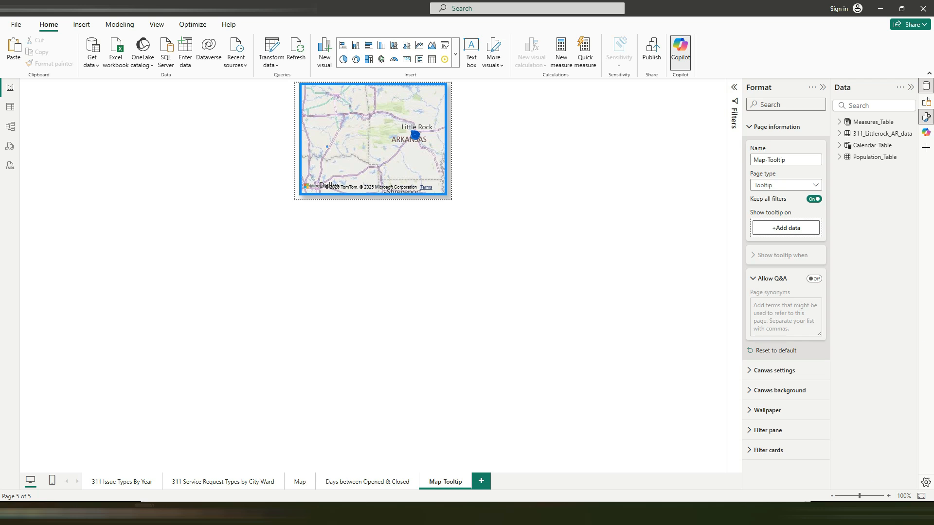
pyautogui.click(379, 482)
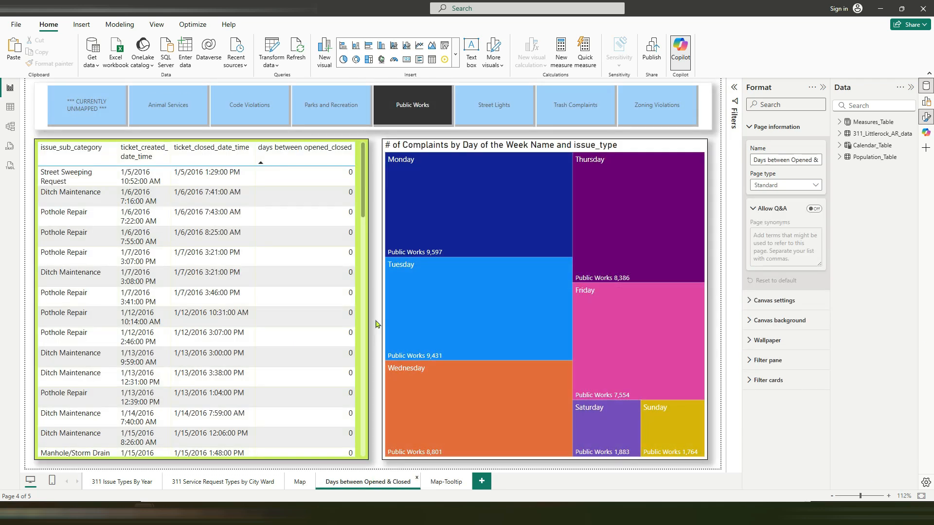
# Step: Filter the Days between Opened & Closed page to Trash Complaints and check the map tooltip on a ticket table row
pyautogui.click(492, 105)
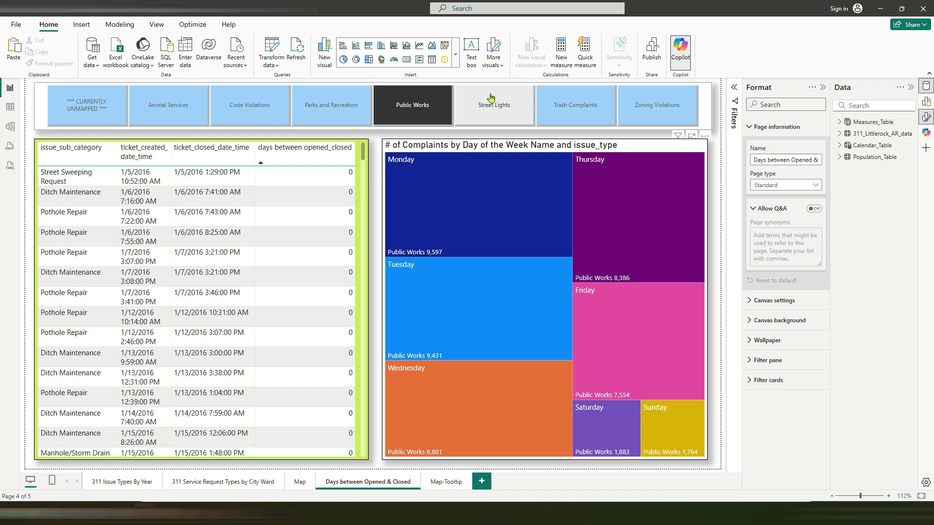
pyautogui.click(571, 106)
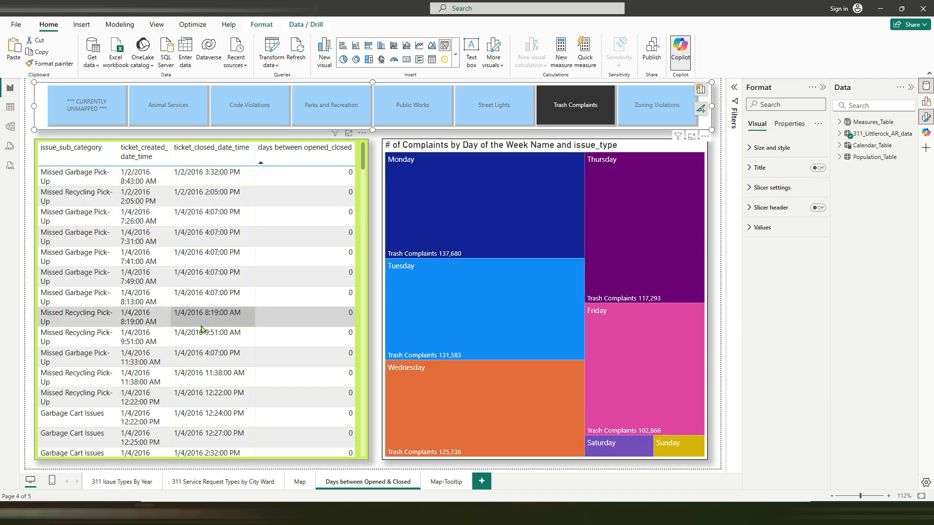
pyautogui.moveTo(200, 353)
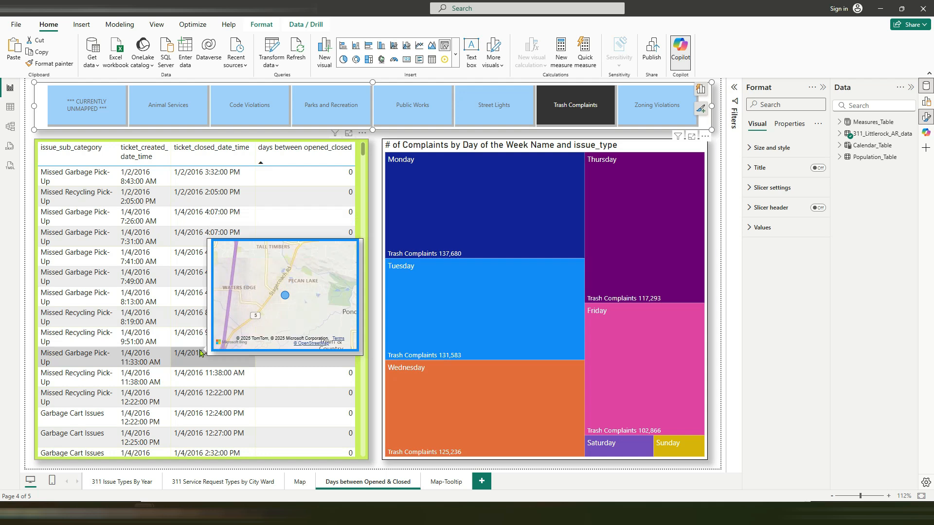
pyautogui.click(715, 252)
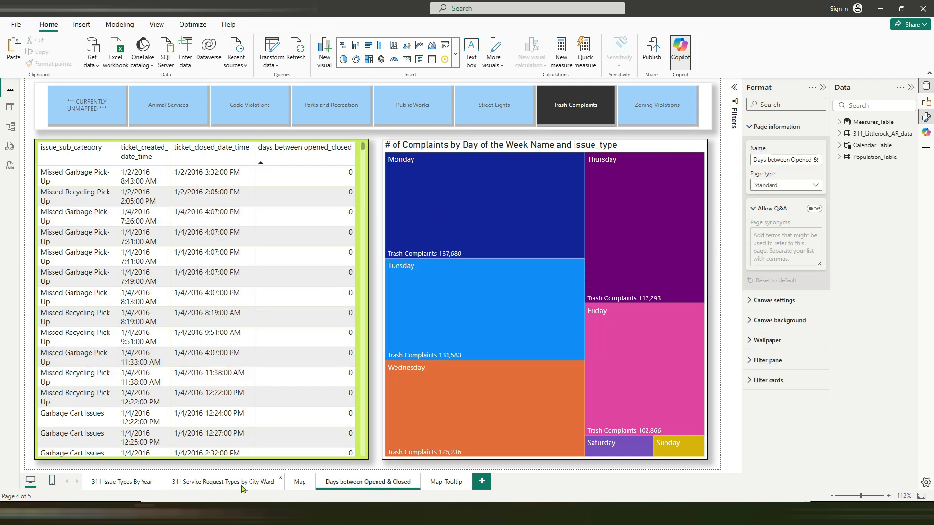
# Step: Look over the Map and Map-Tooltip pages and return to the Days between Opened & Closed page
pyautogui.click(297, 484)
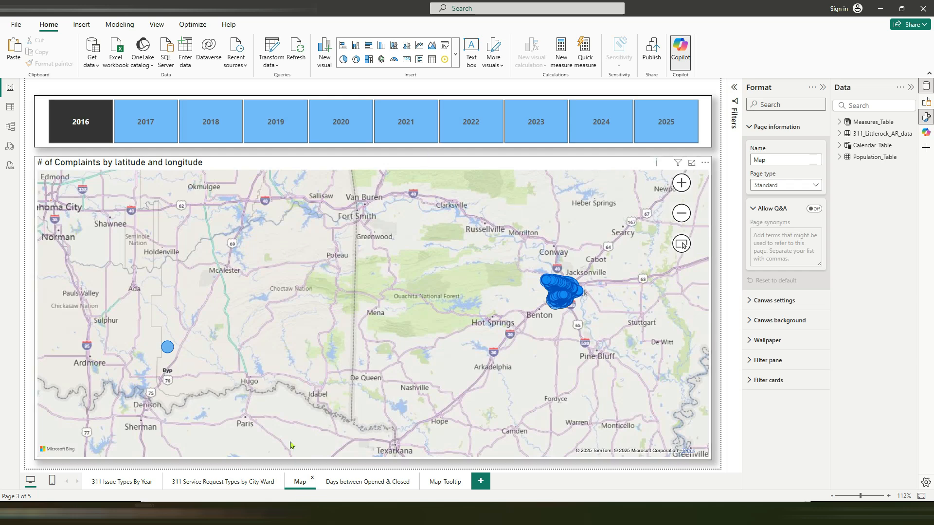
pyautogui.click(341, 483)
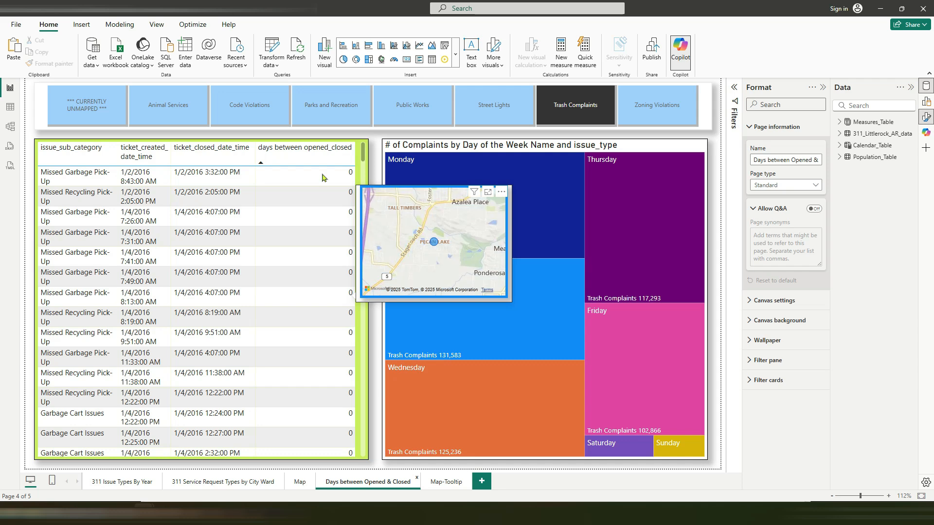
pyautogui.click(432, 482)
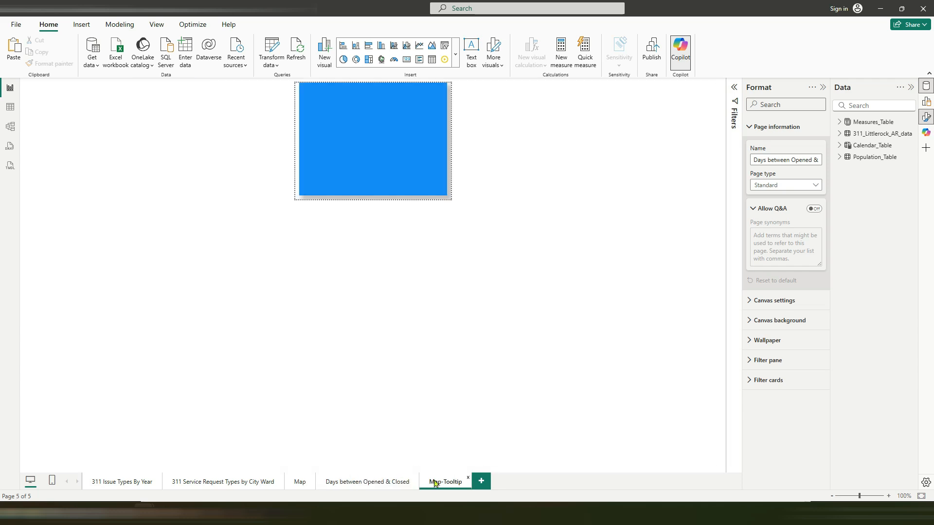
pyautogui.click(364, 483)
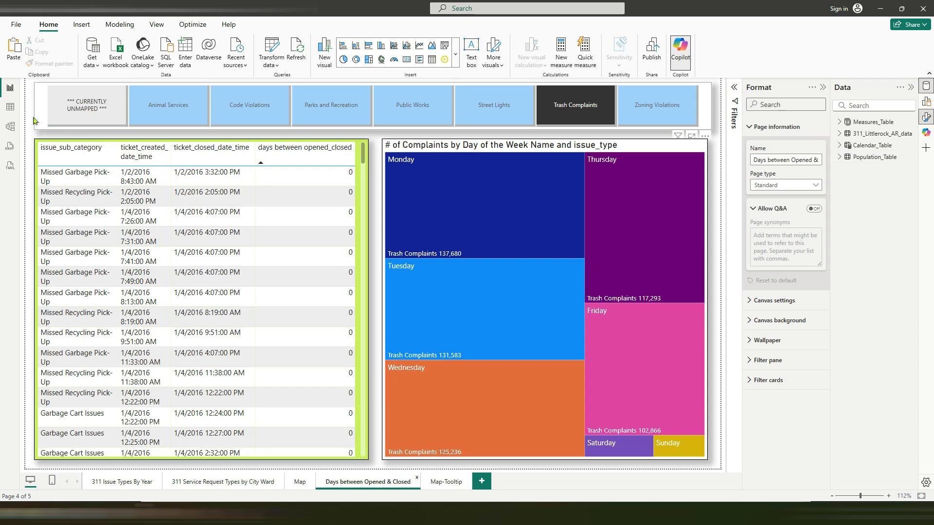
# Step: Examine the data and DAX definition of Calendar_Table in the table view and return to the report
pyautogui.click(10, 107)
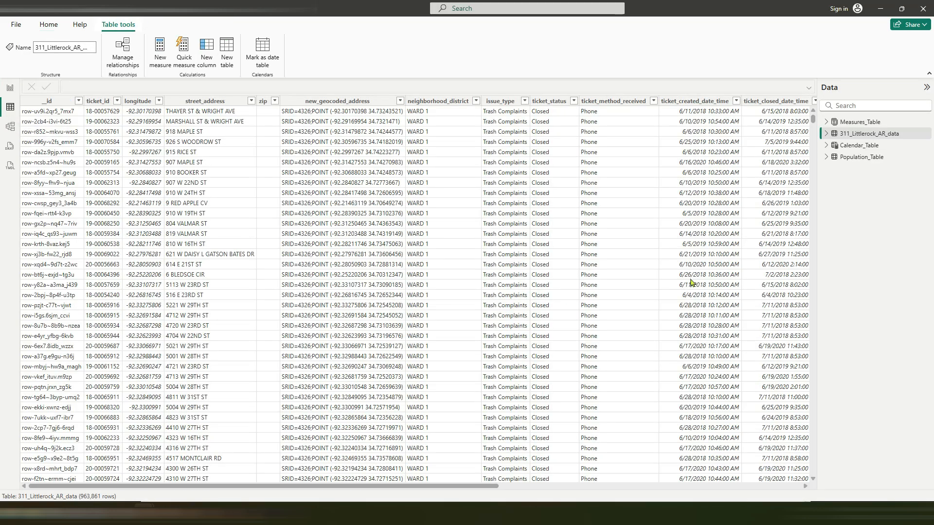
pyautogui.click(851, 146)
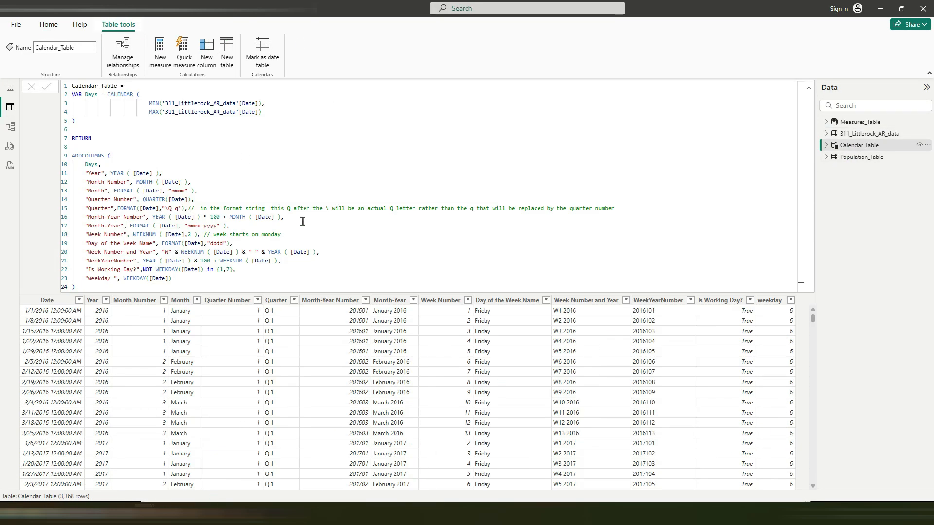
pyautogui.click(9, 89)
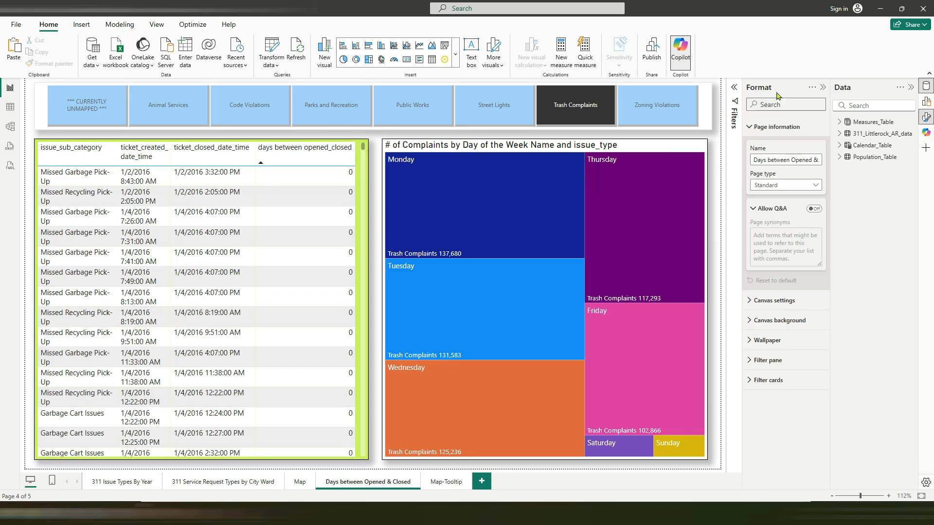
# Step: Hide the Format pane to widen the report canvas and check the map tooltip on a Missed Garbage Pick-Up row
pyautogui.click(821, 88)
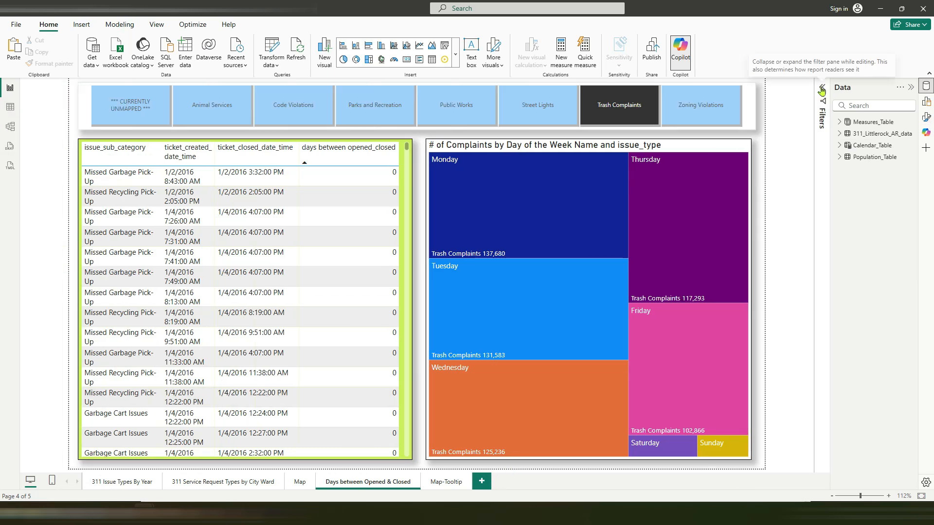
pyautogui.moveTo(342, 298)
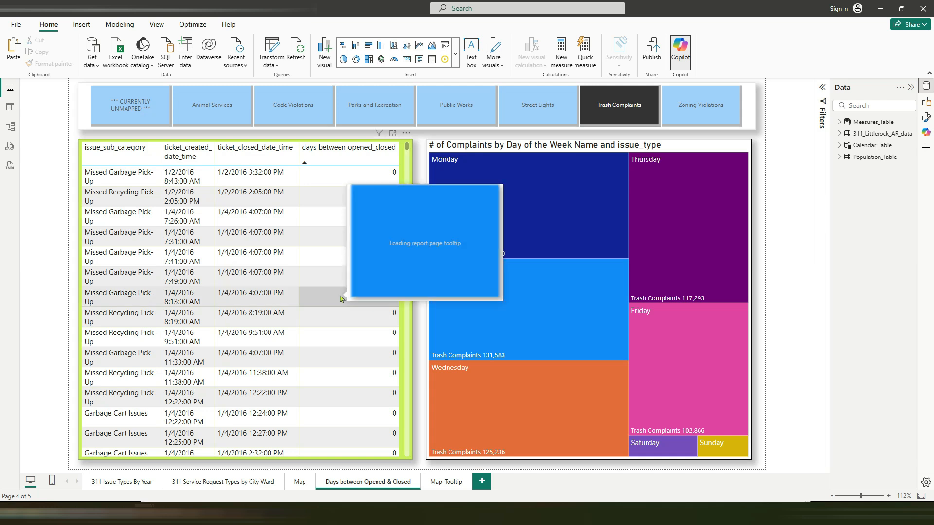